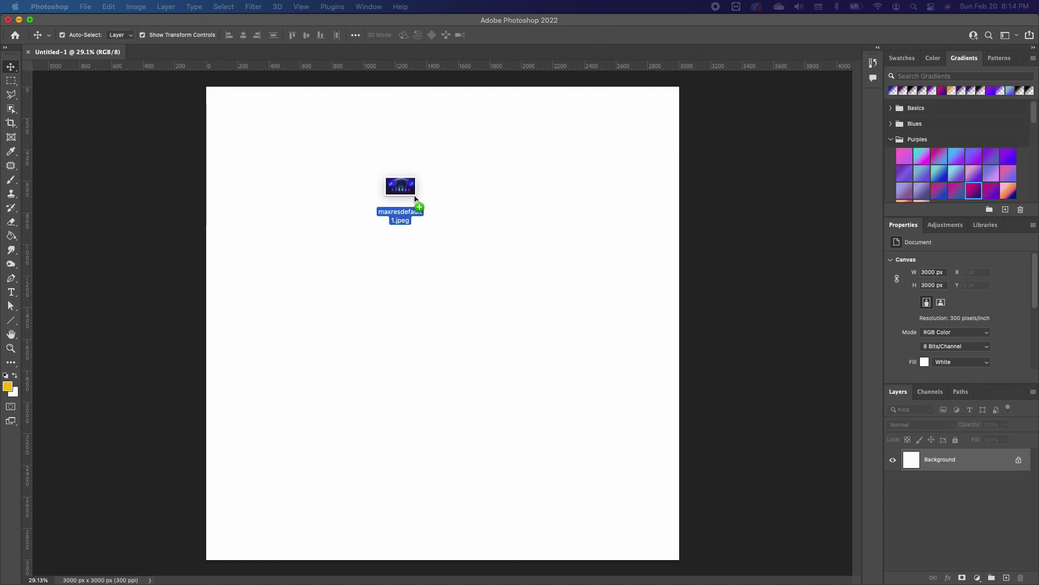
# Place maxresdefault 1.jpeg on the canvas, enlarge it to about 4605 x 2590 px and position it across the canvas's upper part.
pyautogui.moveTo(417, 205); pyautogui.dragTo(359, 200)
pyautogui.moveTo(434, 233); pyautogui.dragTo(344, 63)
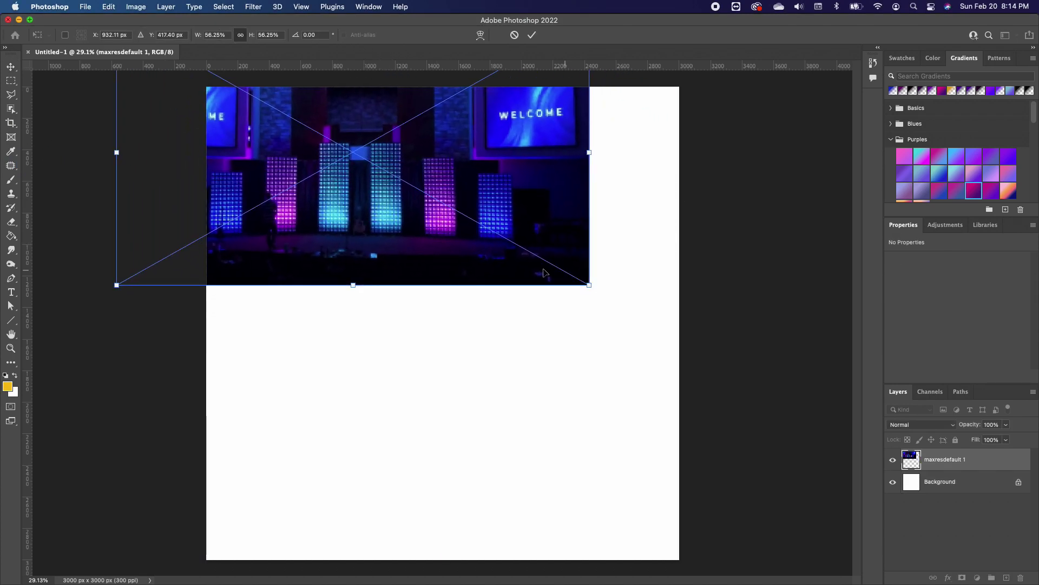
pyautogui.moveTo(589, 285); pyautogui.dragTo(812, 475)
pyautogui.moveTo(503, 318); pyautogui.dragTo(445, 212)
pyautogui.press('Return')
pyautogui.press('cmd+minus')
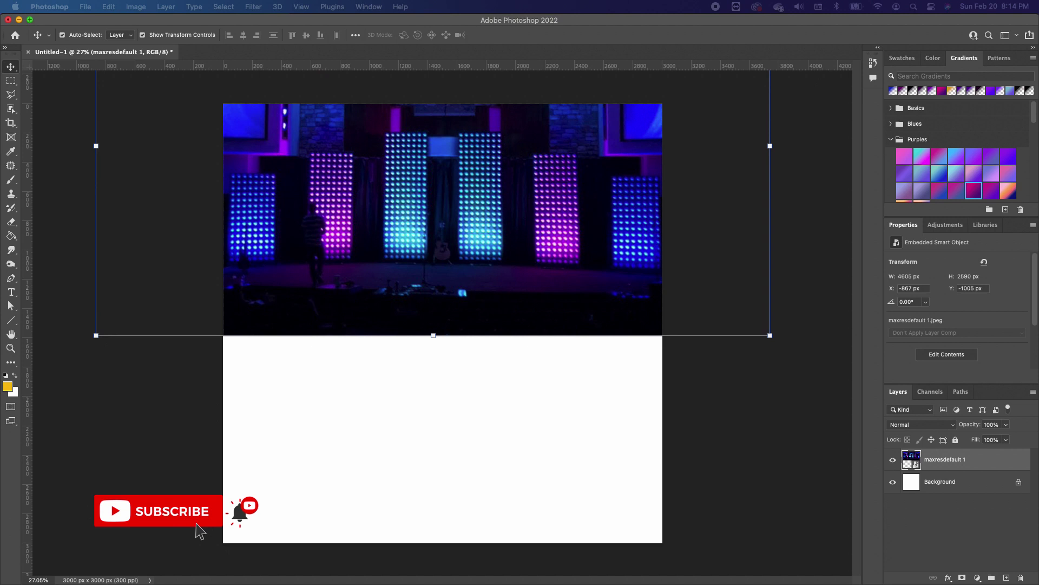
# Place the church auditorium photo above the stage photo, aligning its top edge to the canvas top and shifting it about 190 px left.
pyautogui.moveTo(201, 530); pyautogui.dragTo(250, 190)
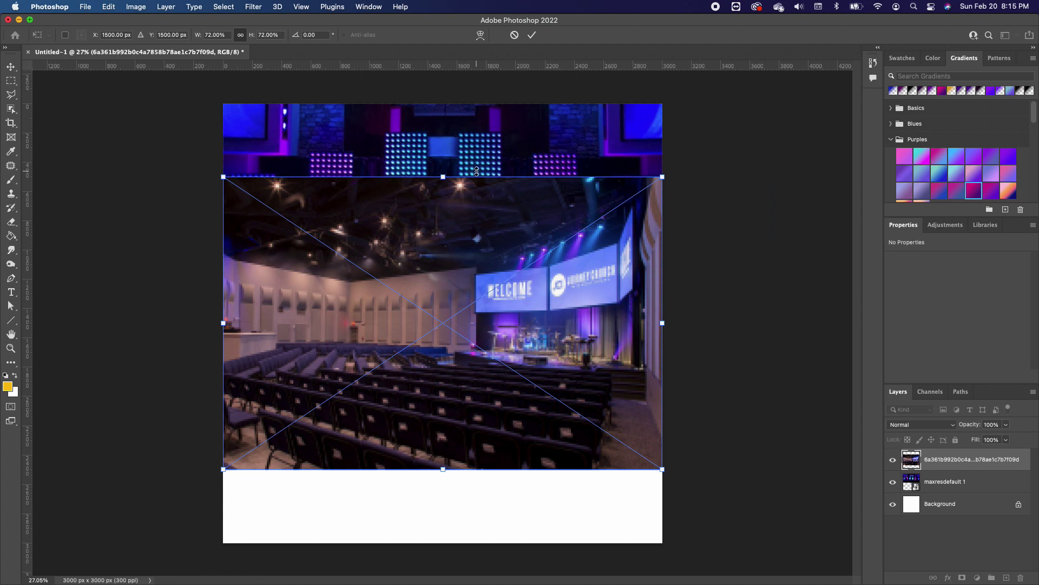
pyautogui.moveTo(420, 233); pyautogui.dragTo(389, 162)
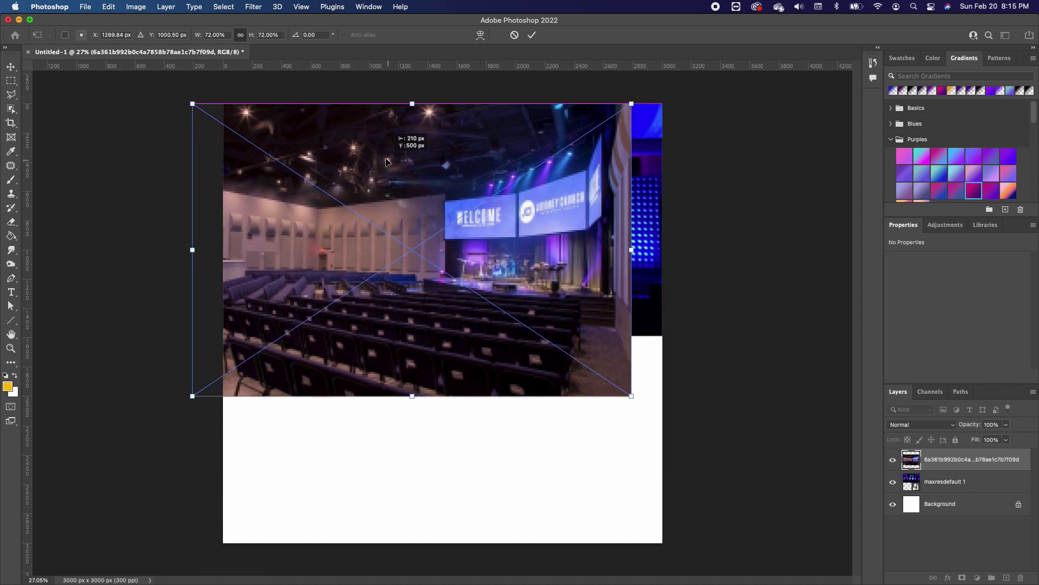
pyautogui.press('Return')
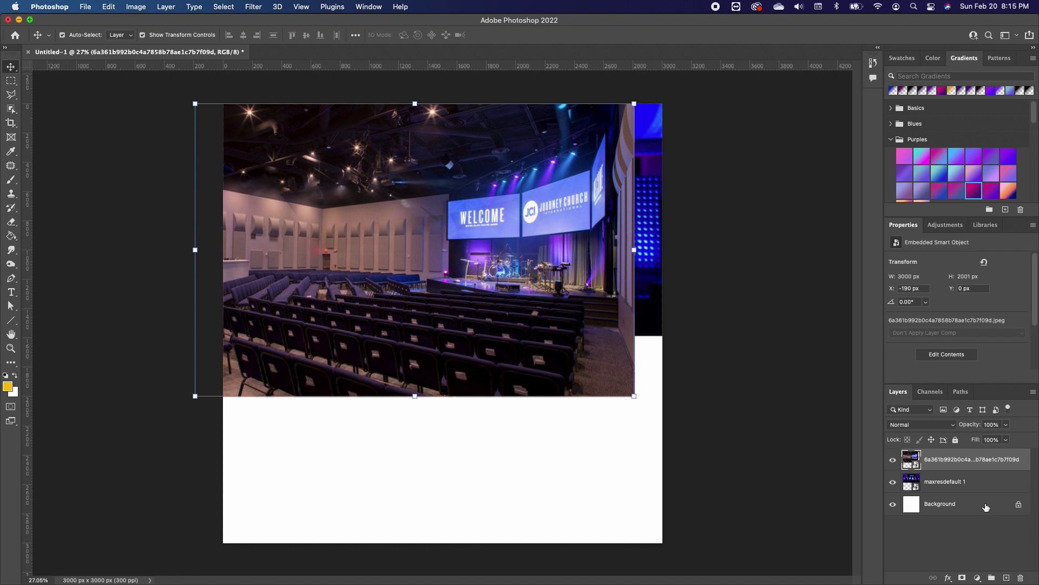
# Add a layer mask to the auditorium photo and set up the Brush tool at 1000 px.
pyautogui.click(962, 578)
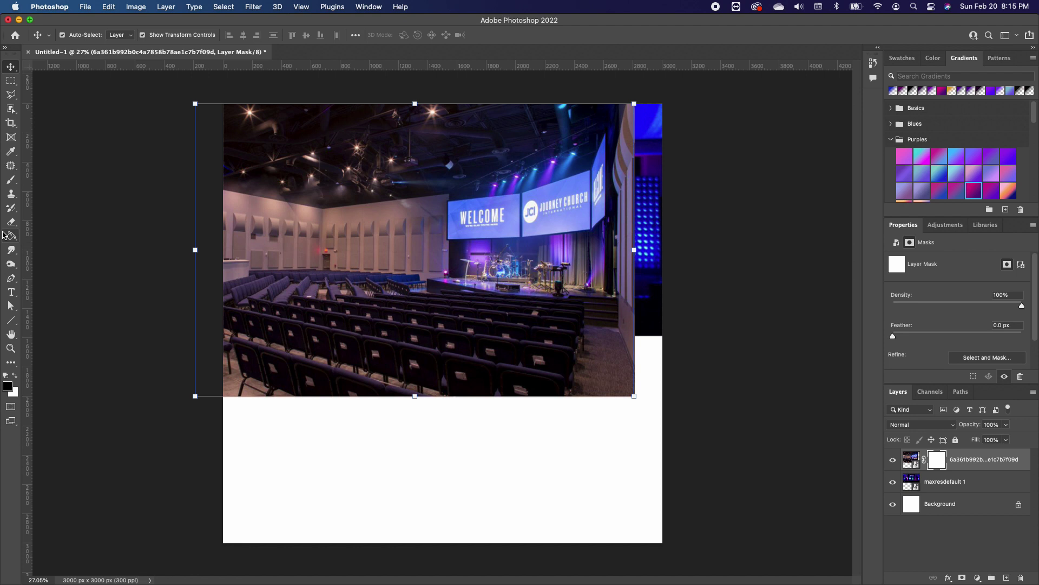
pyautogui.click(12, 185)
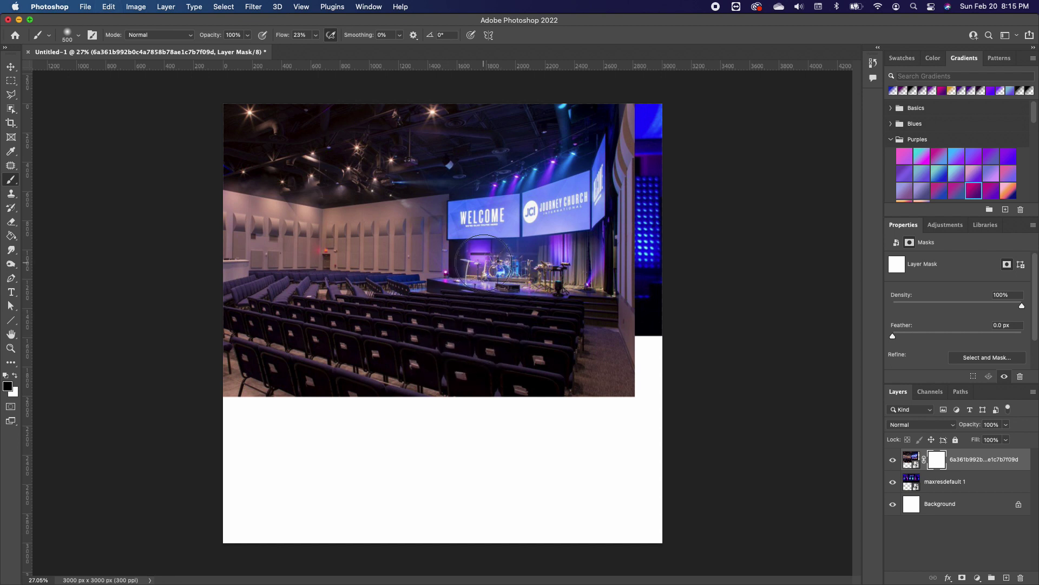
pyautogui.press(']')
pyautogui.press(']')
pyautogui.press(']')
pyautogui.press(']')
pyautogui.press(']')
pyautogui.press(']')
pyautogui.press(']')
pyautogui.press(']')
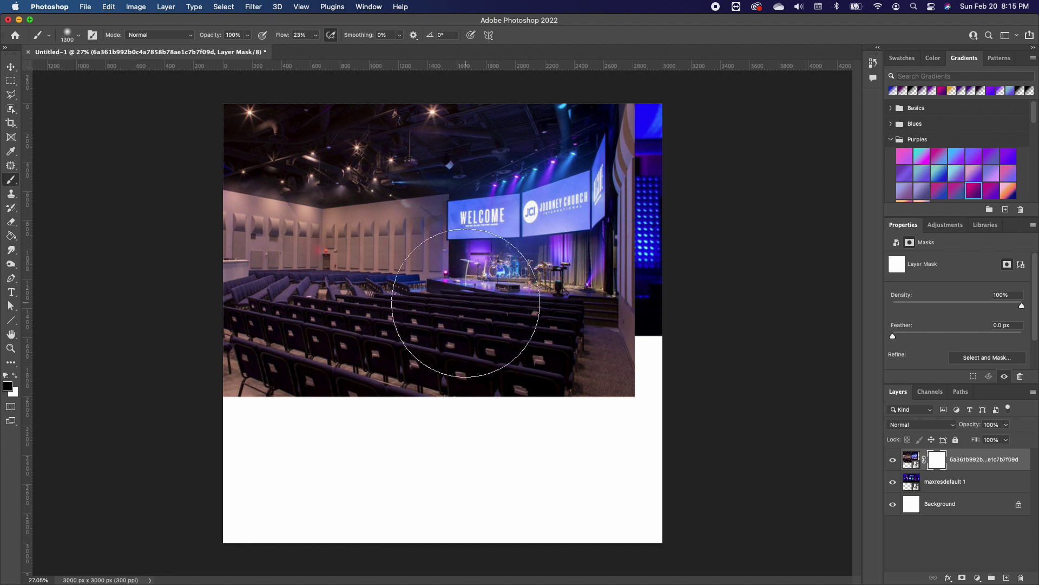
pyautogui.press('[')
pyautogui.press('[')
pyautogui.press('[')
# Paint black on the auditorium photo's mask to fade its bottom and right side, hiding the stage photo temporarily to clean up remnants.
pyautogui.click(334, 386)
pyautogui.moveTo(334, 386)
pyautogui.mouseDown()
pyautogui.moveTo(234, 399)
pyautogui.moveTo(578, 383)
pyautogui.moveTo(615, 355)
pyautogui.mouseUp()
pyautogui.moveTo(650, 266)
pyautogui.mouseDown()
pyautogui.moveTo(444, 342)
pyautogui.moveTo(488, 322)
pyautogui.moveTo(466, 359)
pyautogui.mouseUp()
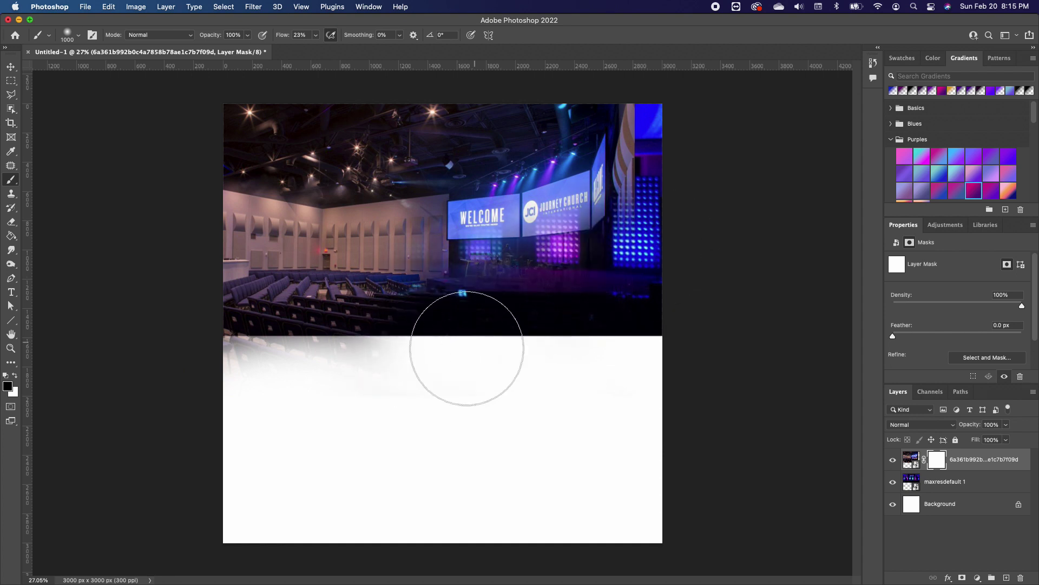
pyautogui.click(892, 481)
pyautogui.moveTo(397, 336)
pyautogui.mouseDown()
pyautogui.moveTo(228, 349)
pyautogui.moveTo(644, 210)
pyautogui.moveTo(604, 232)
pyautogui.moveTo(585, 212)
pyautogui.moveTo(429, 309)
pyautogui.moveTo(631, 201)
pyautogui.moveTo(701, 134)
pyautogui.moveTo(553, 246)
pyautogui.moveTo(611, 145)
pyautogui.moveTo(411, 309)
pyautogui.mouseUp()
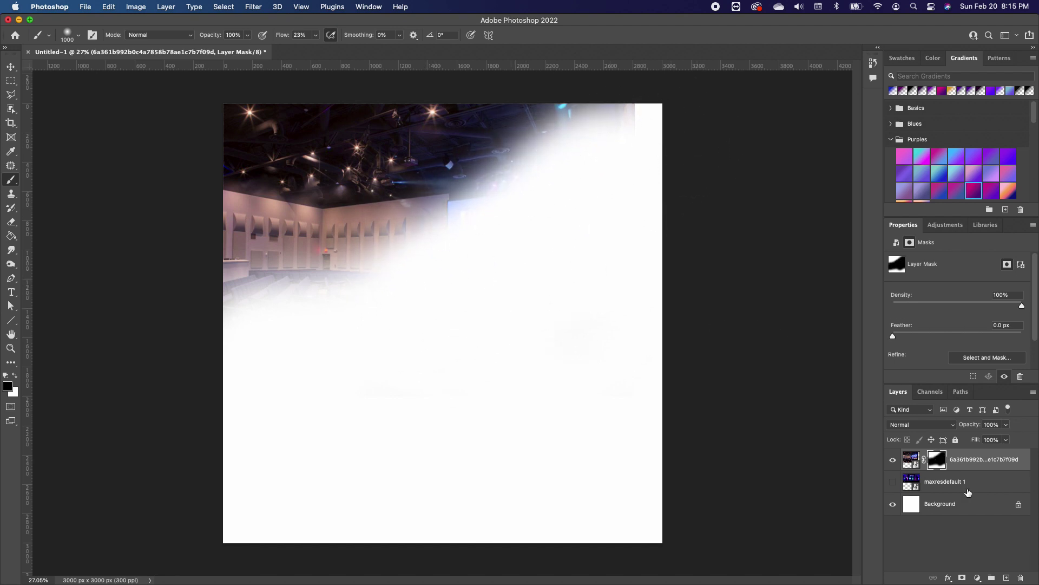
pyautogui.click(893, 482)
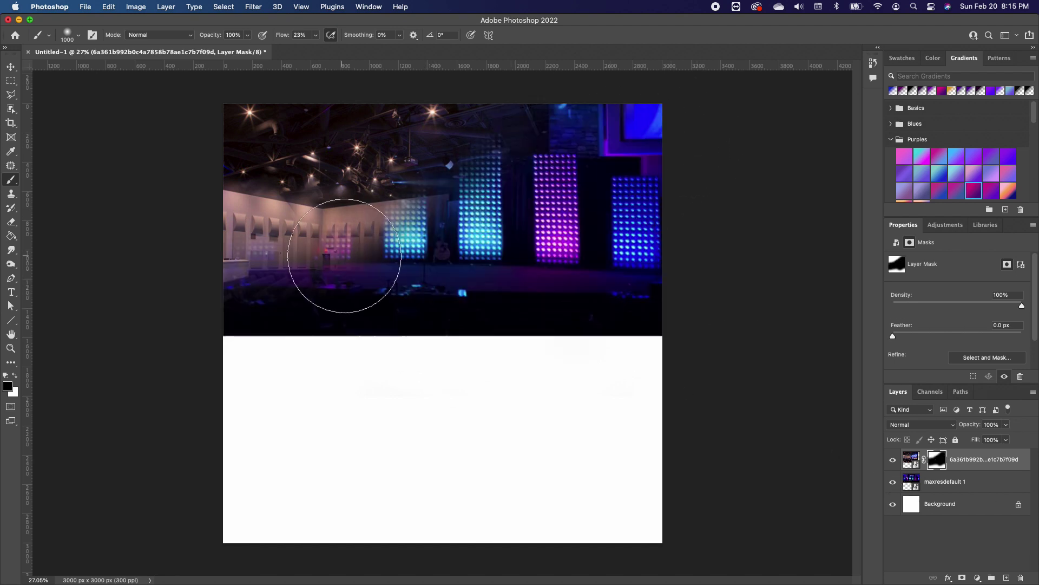
# Lower the auditorium photo layer's opacity to 85%.
pyautogui.click(11, 66)
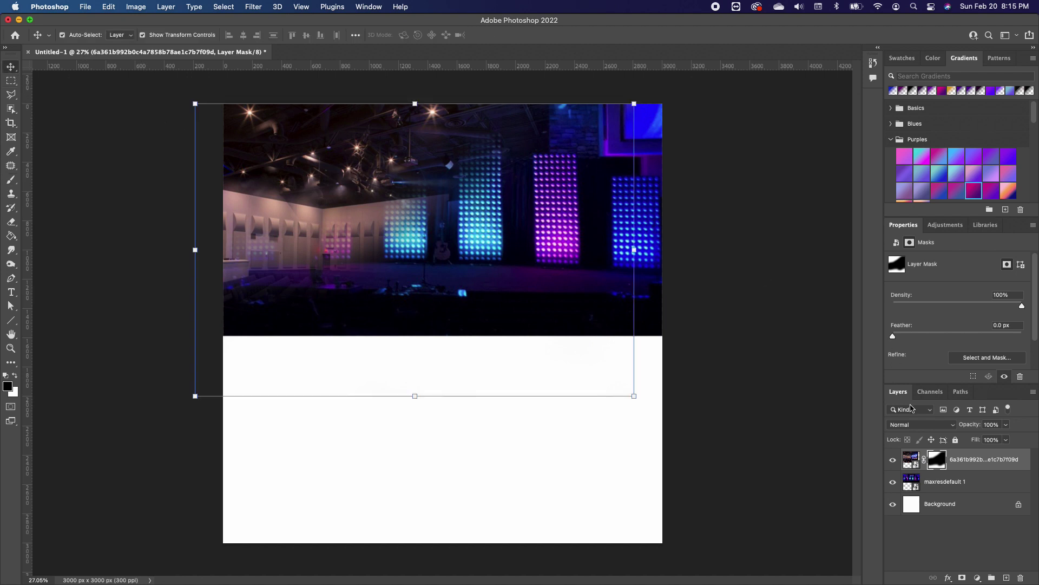
pyautogui.click(1005, 426)
pyautogui.moveTo(1008, 439); pyautogui.dragTo(999, 440)
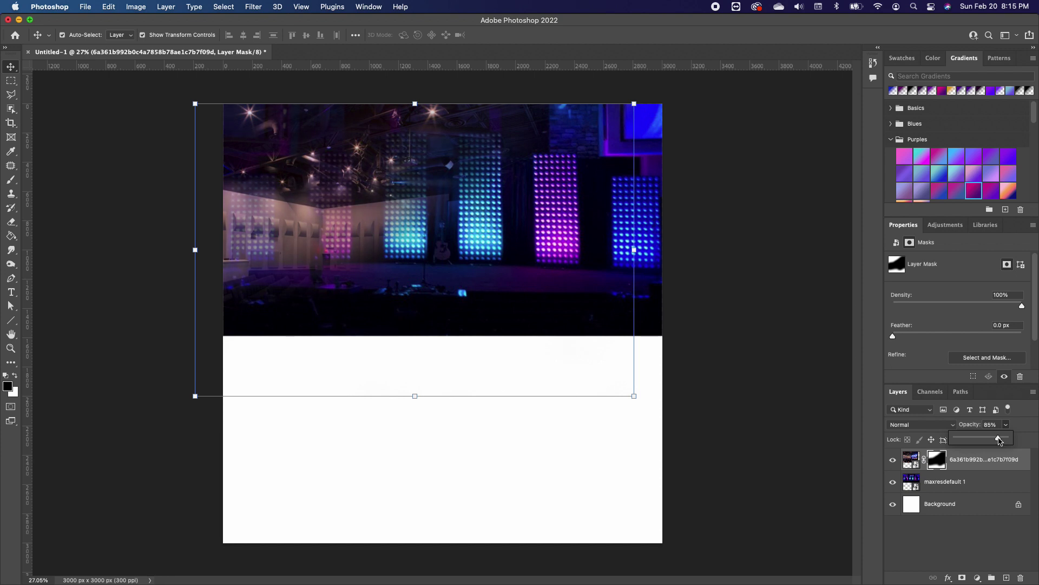
# Add a layer mask to the maxresdefault 1 layer and brush black along the stage photo's lower edge to fade it out.
pyautogui.click(538, 315)
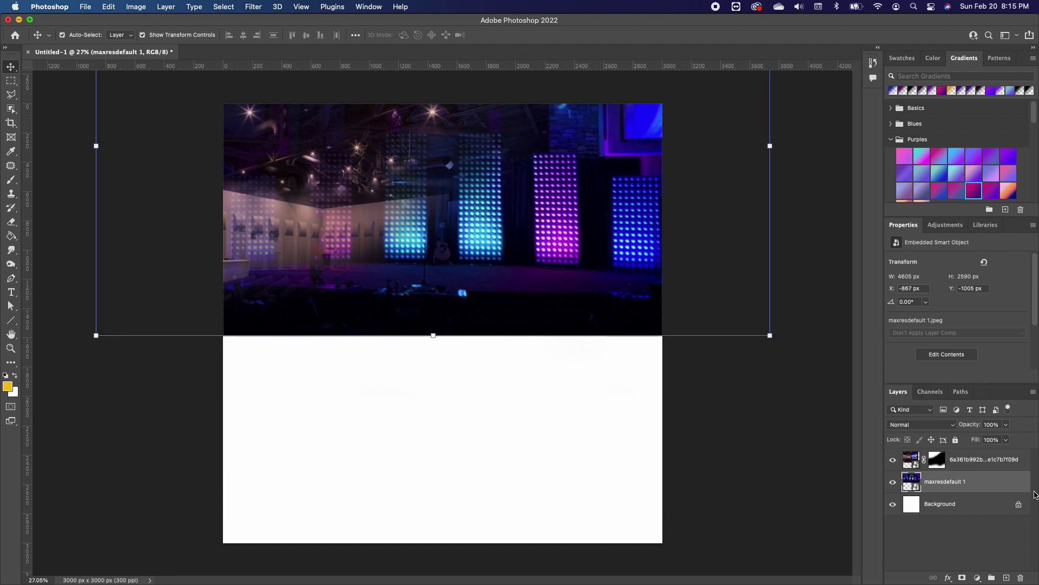
pyautogui.click(962, 578)
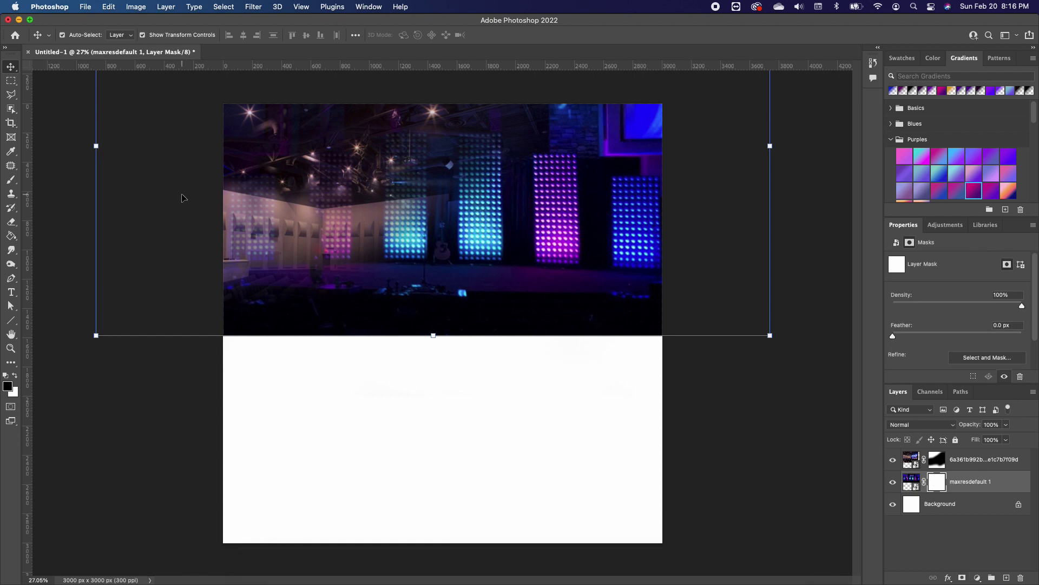
pyautogui.click(12, 180)
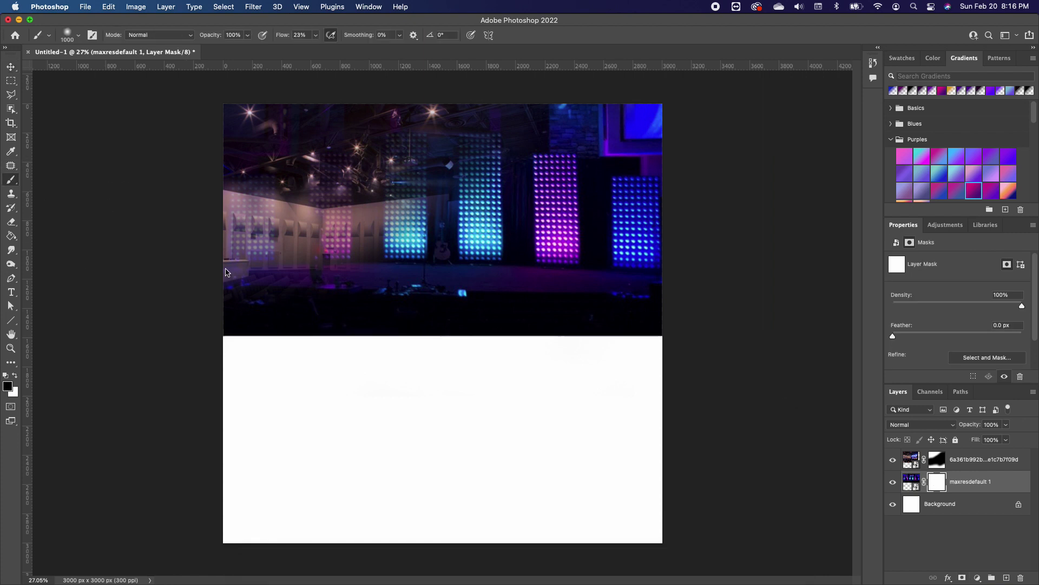
pyautogui.moveTo(362, 380)
pyautogui.mouseDown()
pyautogui.moveTo(288, 383)
pyautogui.moveTo(684, 355)
pyautogui.moveTo(743, 318)
pyautogui.moveTo(696, 251)
pyautogui.moveTo(541, 352)
pyautogui.moveTo(654, 337)
pyautogui.mouseUp()
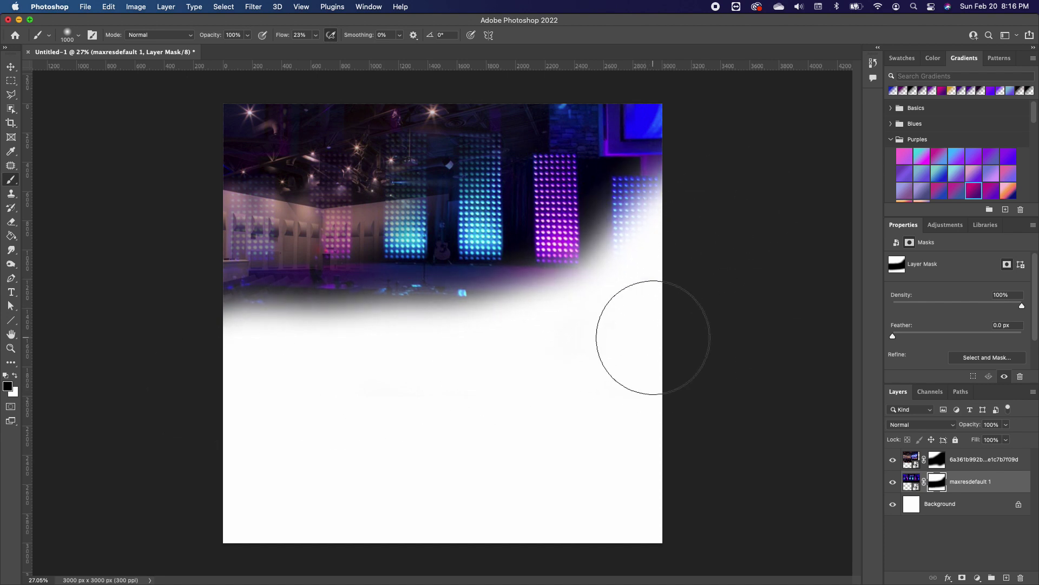
# Enlarge the brush to 1400 px and fade more of the stage photo's lower right area on its mask.
pyautogui.press(']')
pyautogui.press(']')
pyautogui.press(']')
pyautogui.press(']')
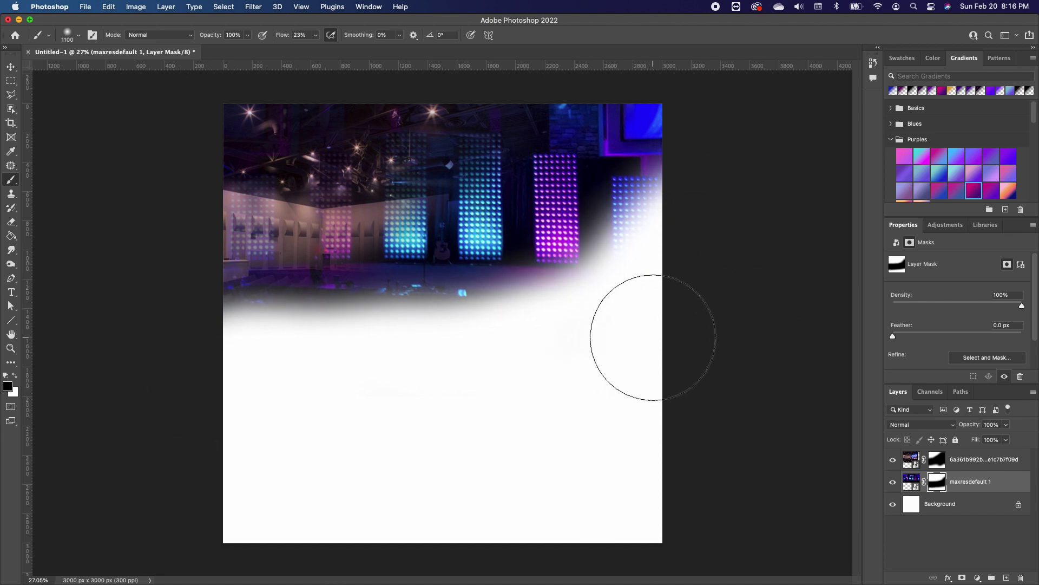
pyautogui.moveTo(673, 317)
pyautogui.mouseDown()
pyautogui.moveTo(463, 382)
pyautogui.moveTo(343, 412)
pyautogui.moveTo(684, 277)
pyautogui.moveTo(753, 233)
pyautogui.moveTo(672, 340)
pyautogui.mouseUp()
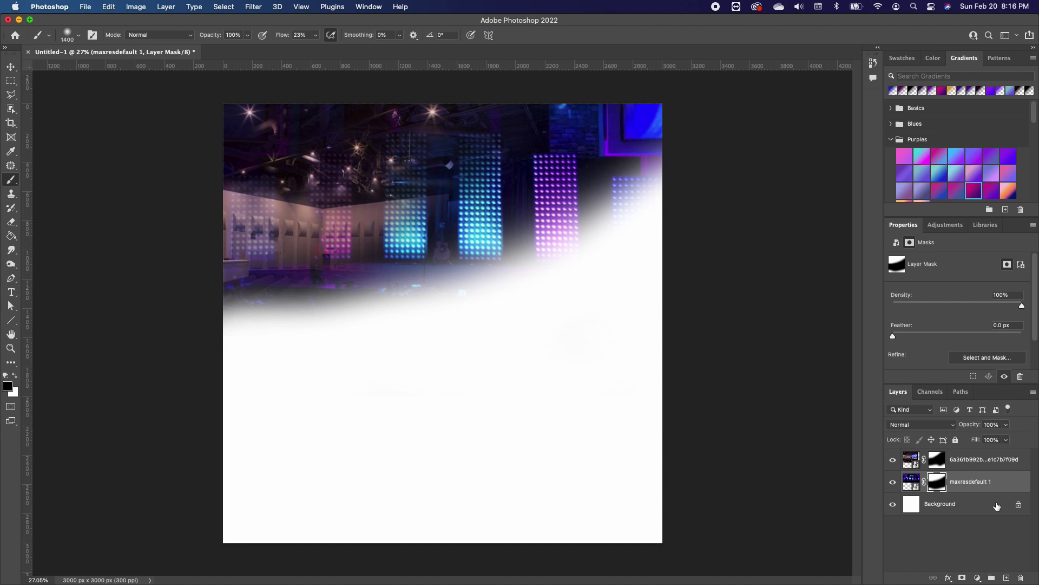
# Add a Gradient fill layer directly above the Background layer and open its gradient for editing.
pyautogui.click(947, 502)
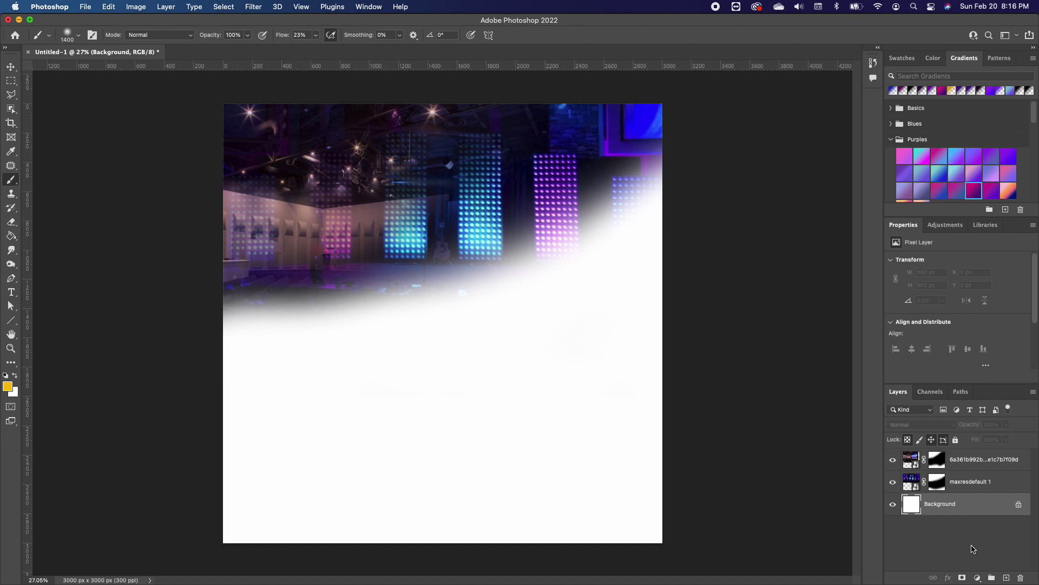
pyautogui.click(978, 578)
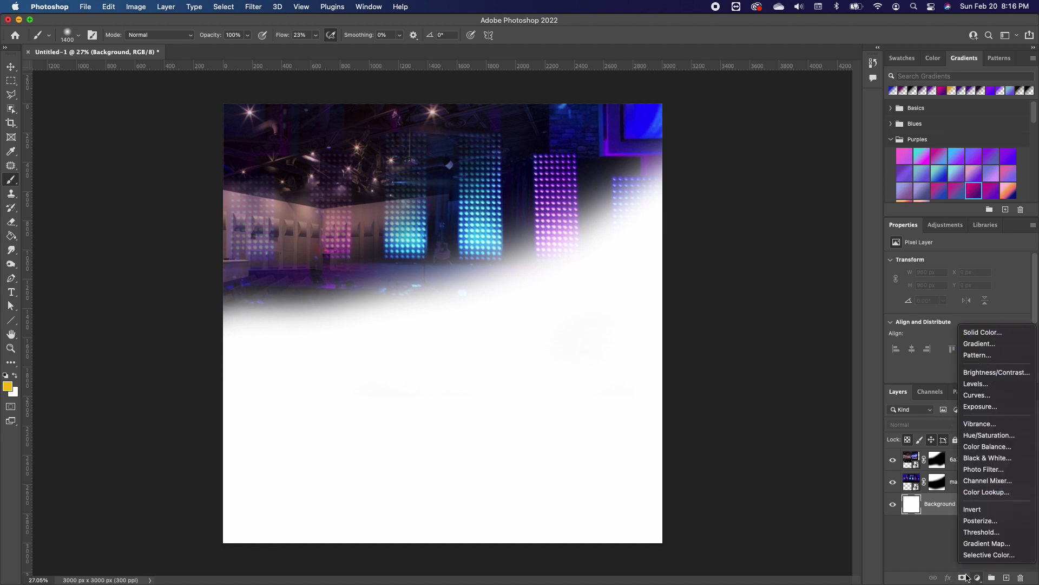
pyautogui.click(992, 344)
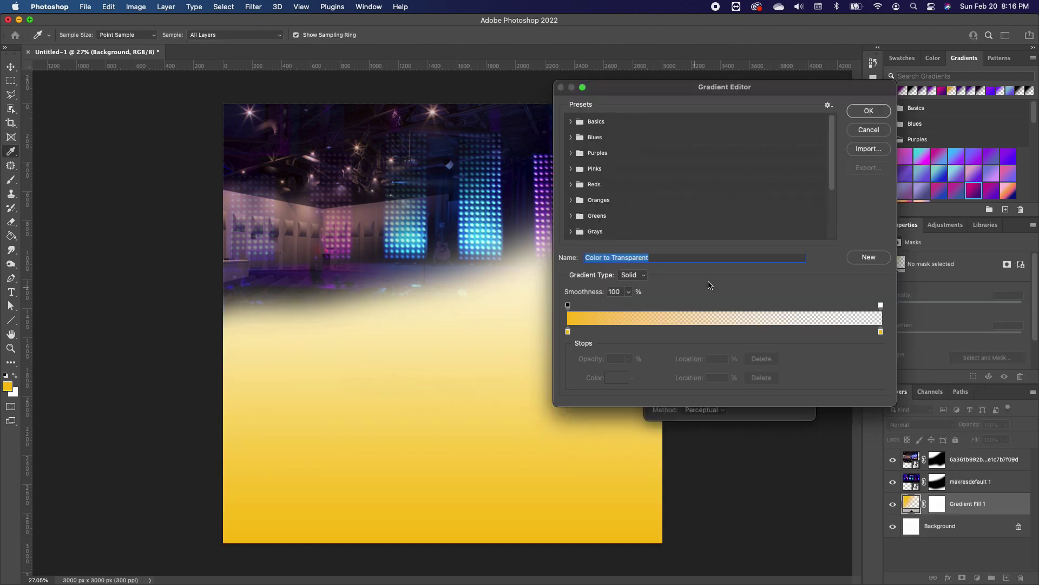
# Set the gradient's opaque starting colour stop to purple a726ea.
pyautogui.click(568, 331)
pyautogui.click(616, 378)
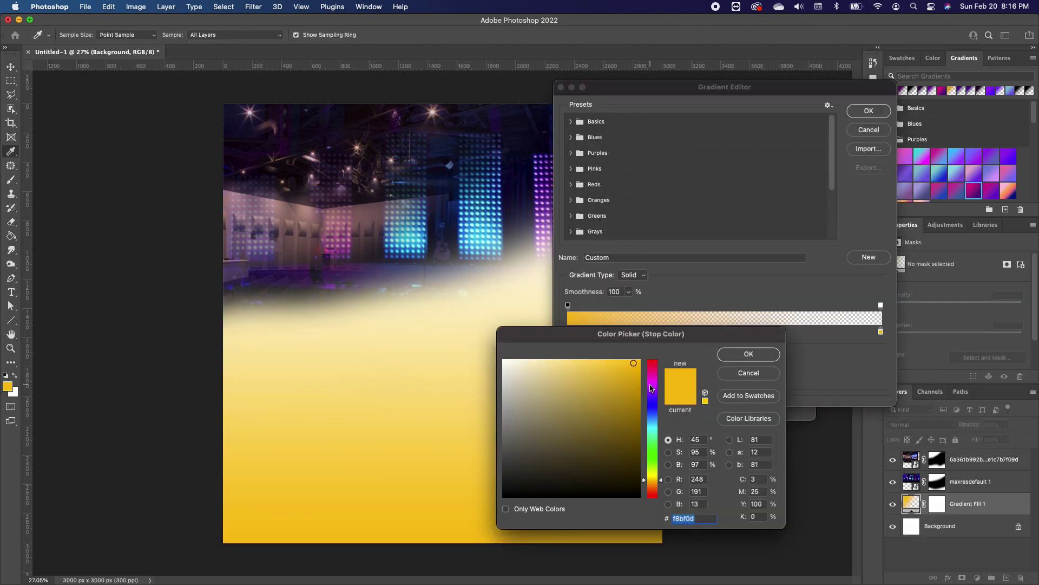
pyautogui.moveTo(651, 402); pyautogui.dragTo(650, 383)
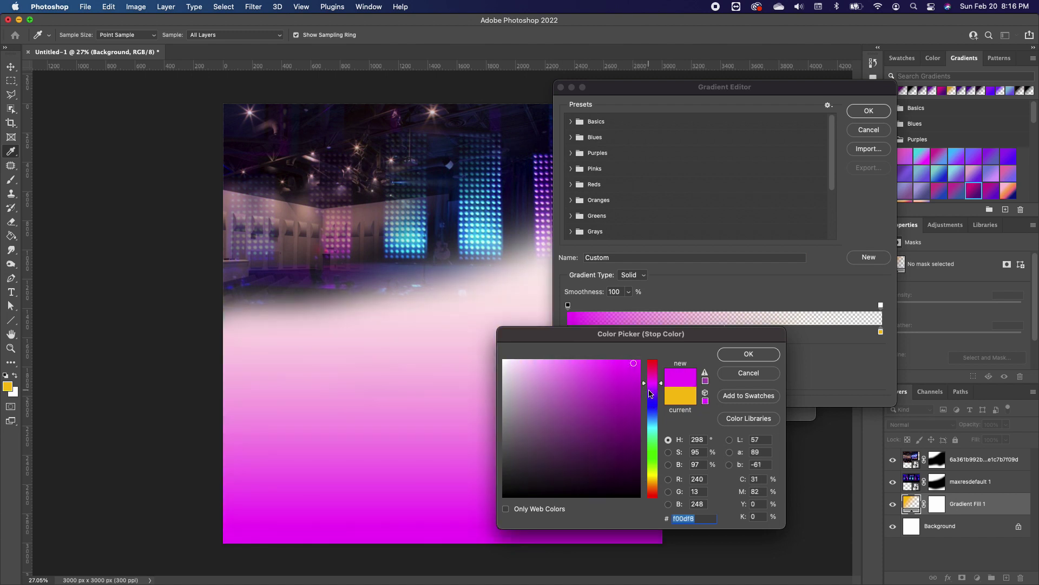
pyautogui.click(650, 390)
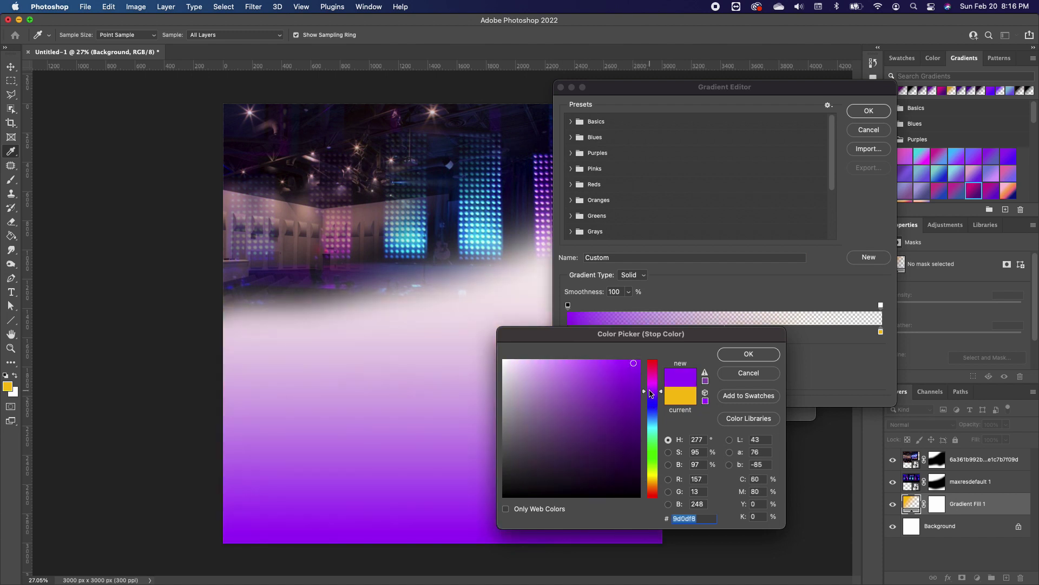
pyautogui.click(548, 209)
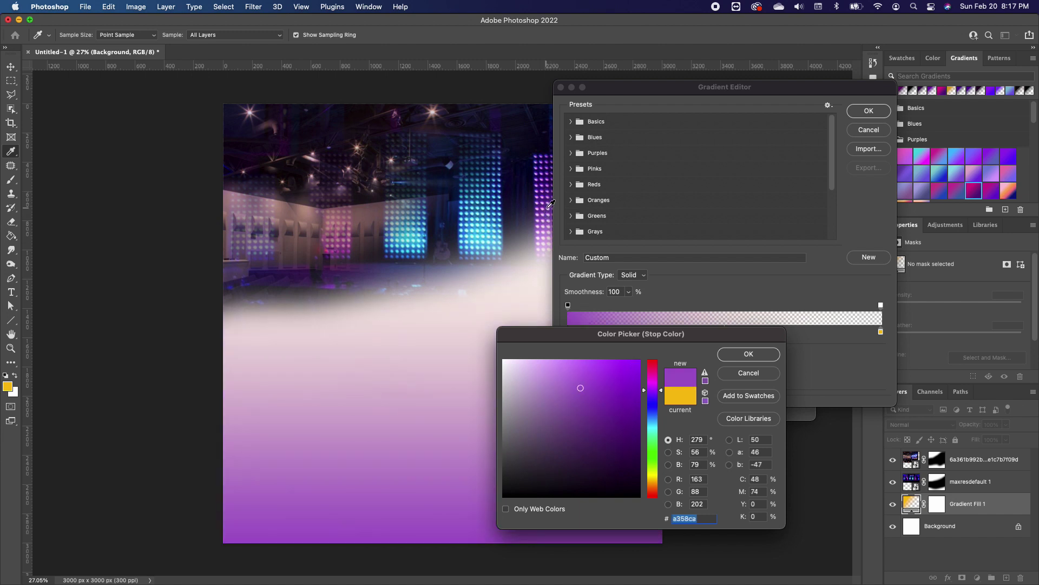
pyautogui.click(619, 382)
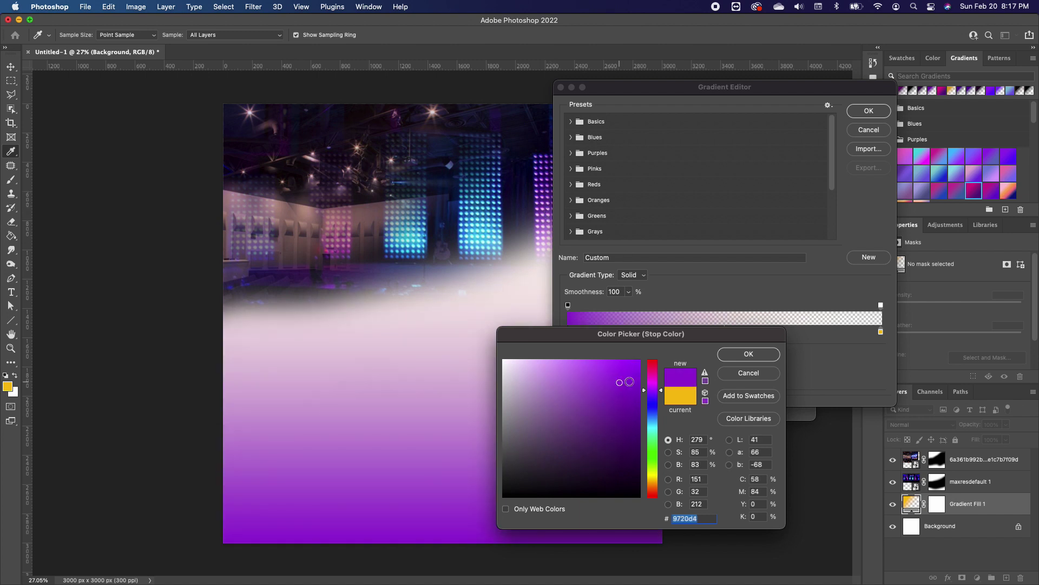
pyautogui.click(618, 371)
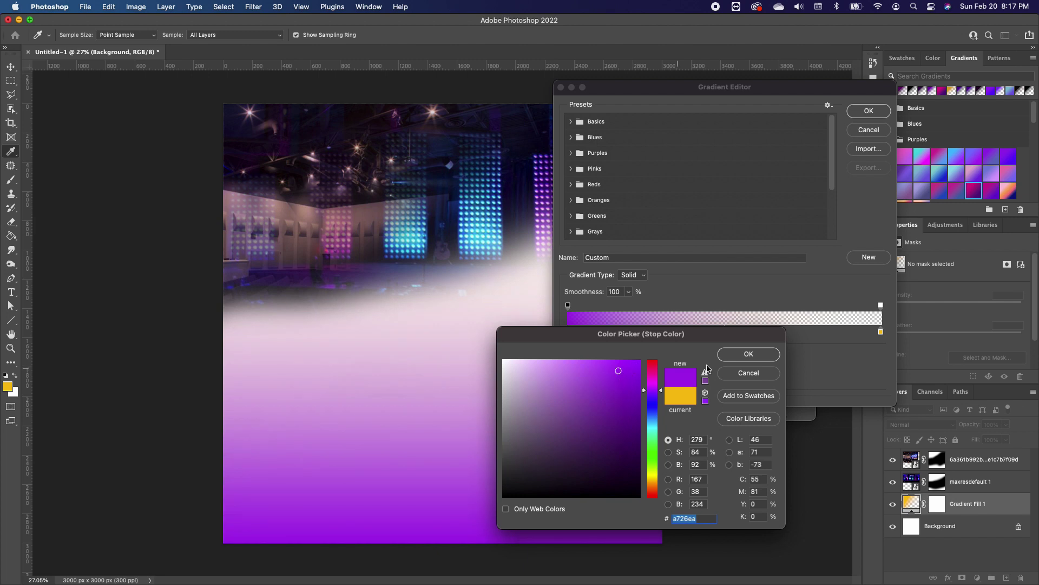
pyautogui.click(749, 355)
# Set the gradient's end colour stop at 100% to a purple sampled from the canvas's bottom, and apply the gradient fill.
pyautogui.click(880, 331)
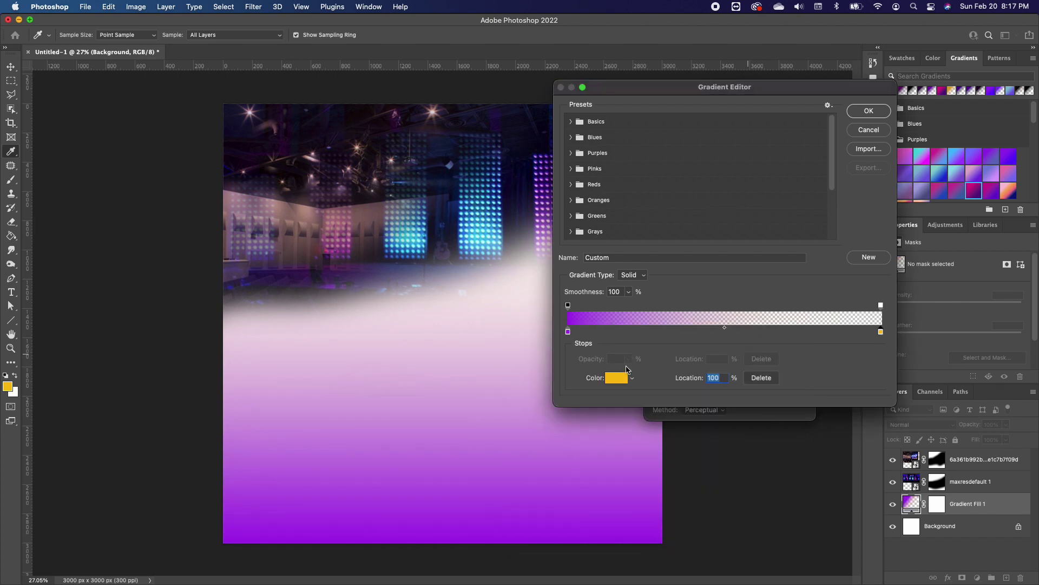
pyautogui.click(617, 379)
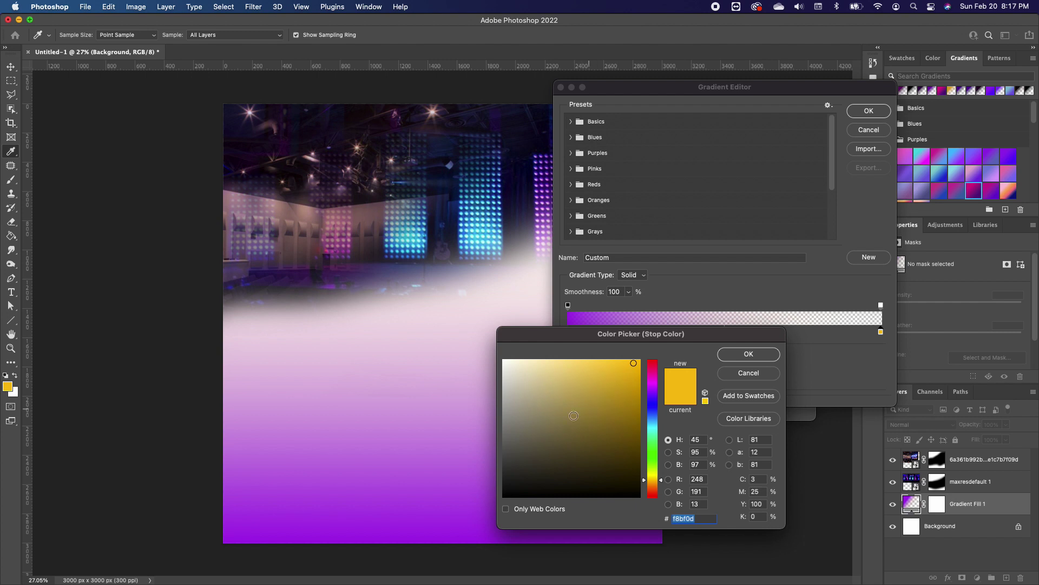
pyautogui.click(448, 531)
pyautogui.click(744, 356)
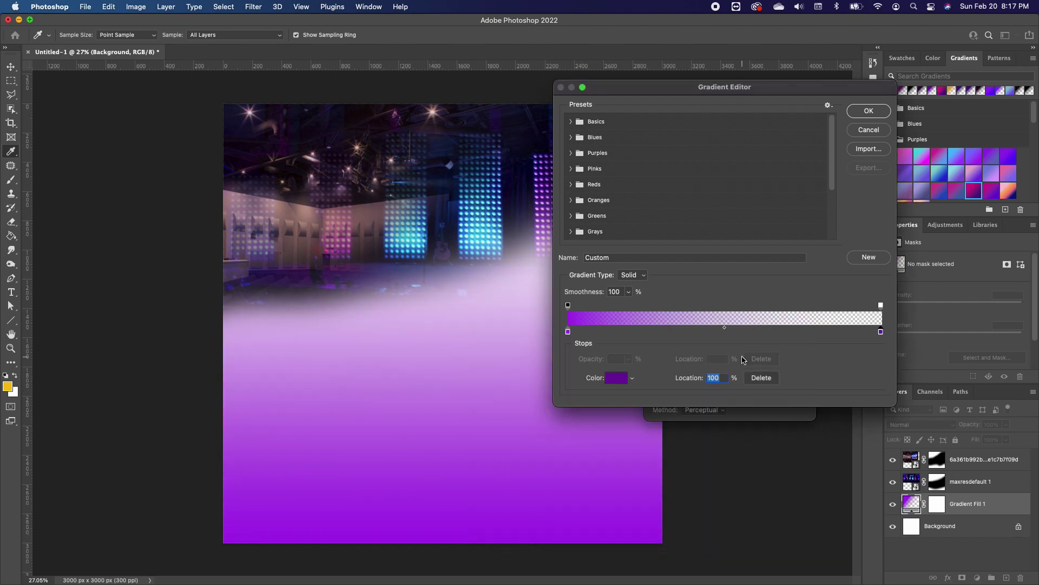
pyautogui.click(861, 115)
pyautogui.click(794, 290)
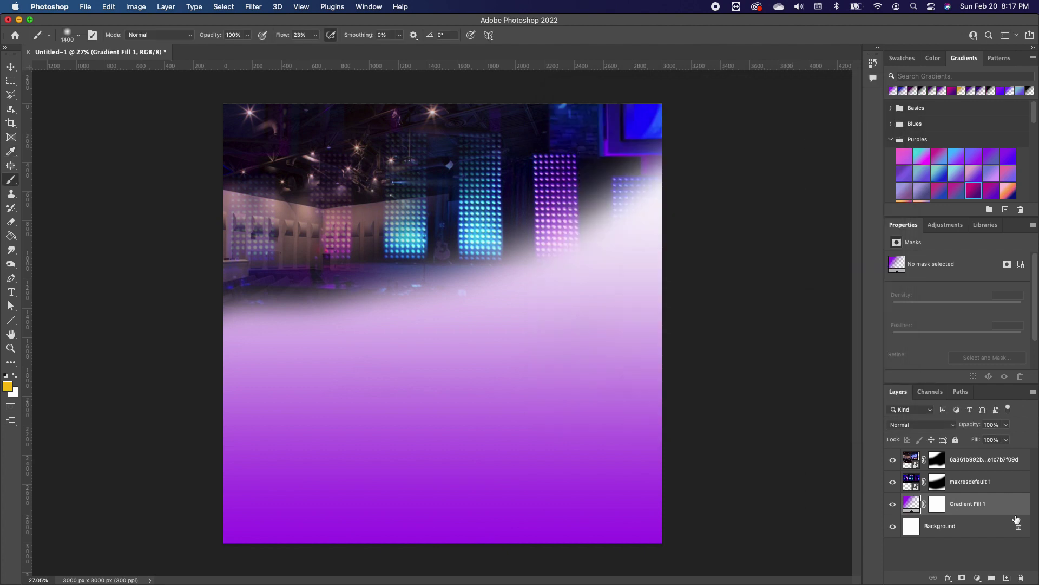
# Add a Solid Color fill layer directly above the Background layer in dark purple 4a148f.
pyautogui.click(972, 526)
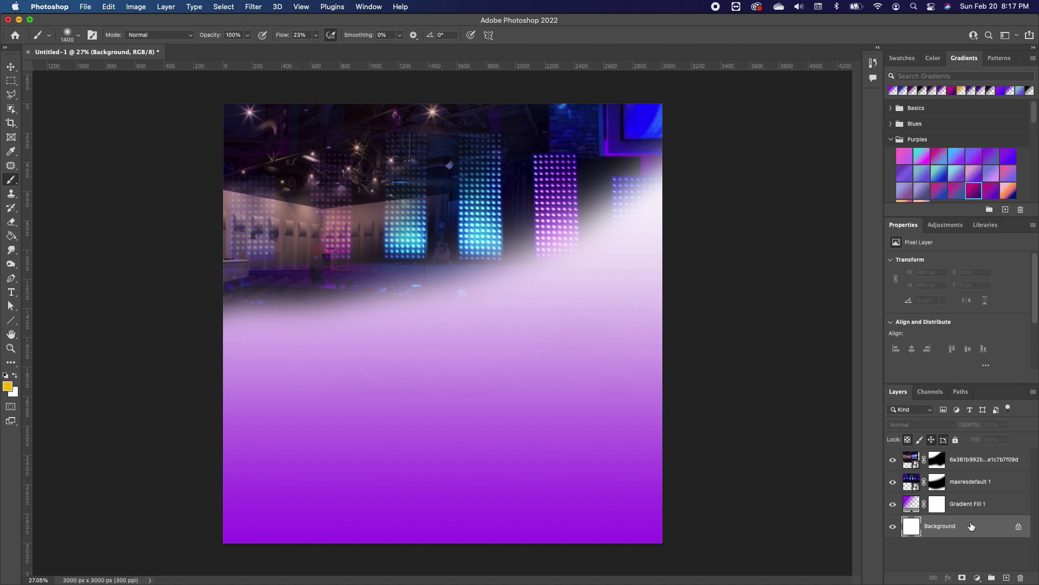
pyautogui.click(978, 578)
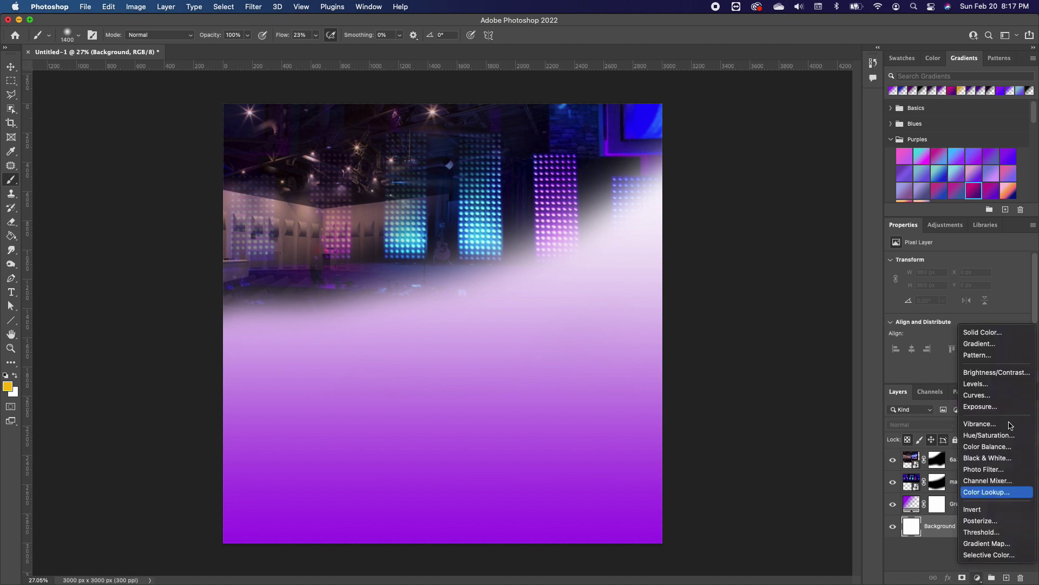
pyautogui.click(989, 336)
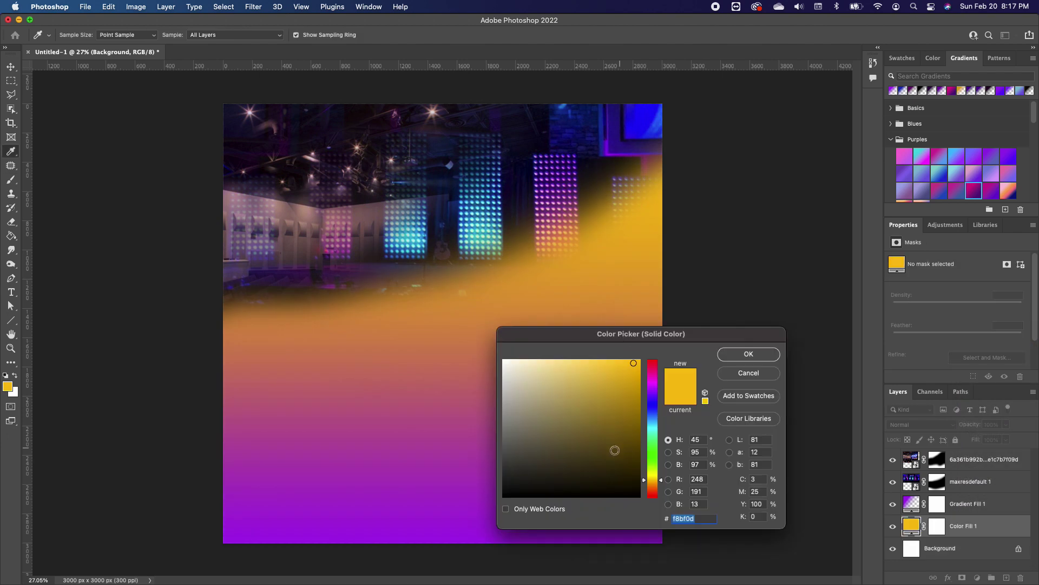
pyautogui.click(546, 199)
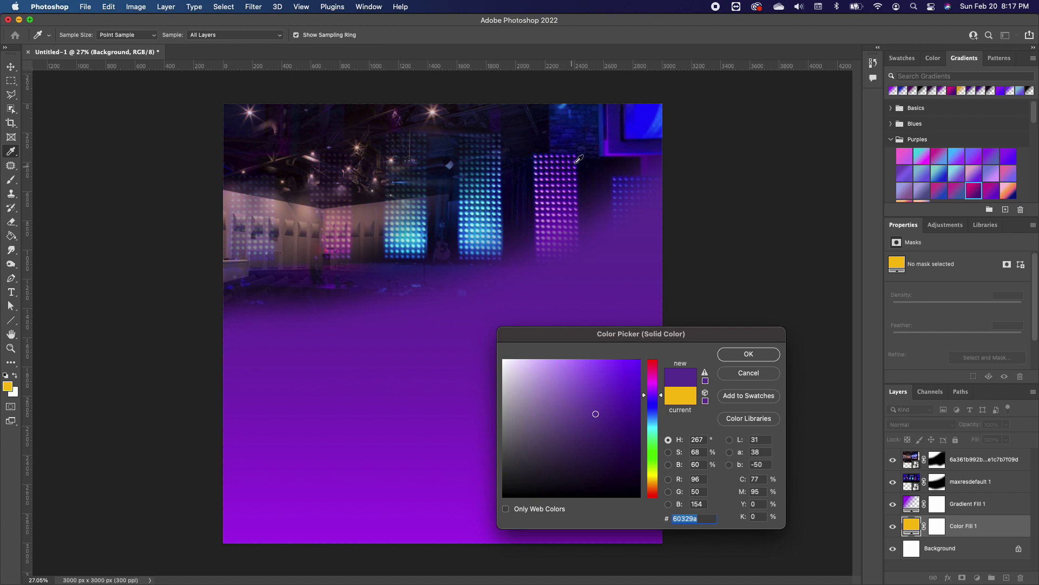
pyautogui.click(626, 406)
pyautogui.click(621, 420)
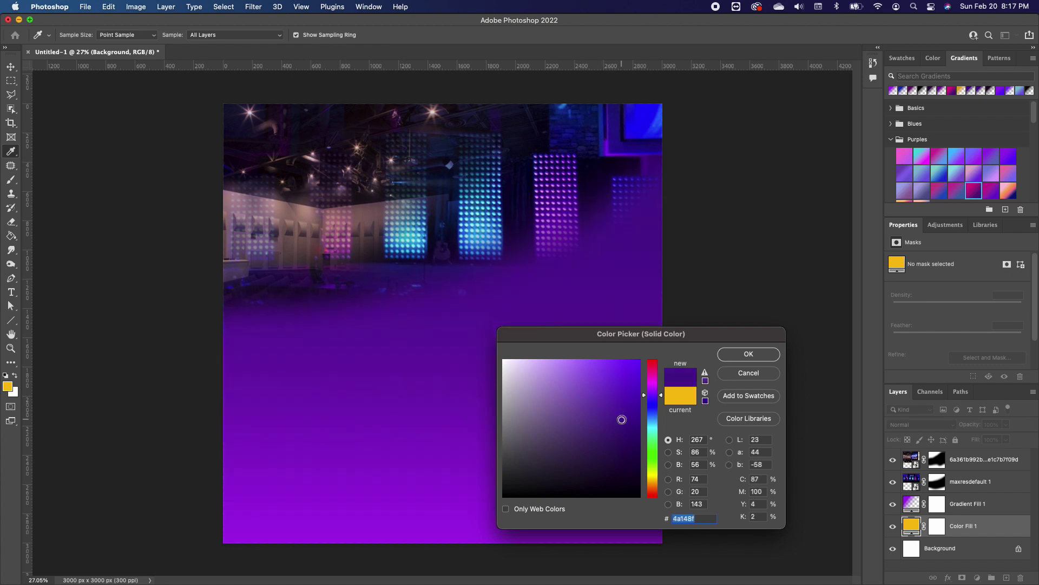
pyautogui.click(748, 355)
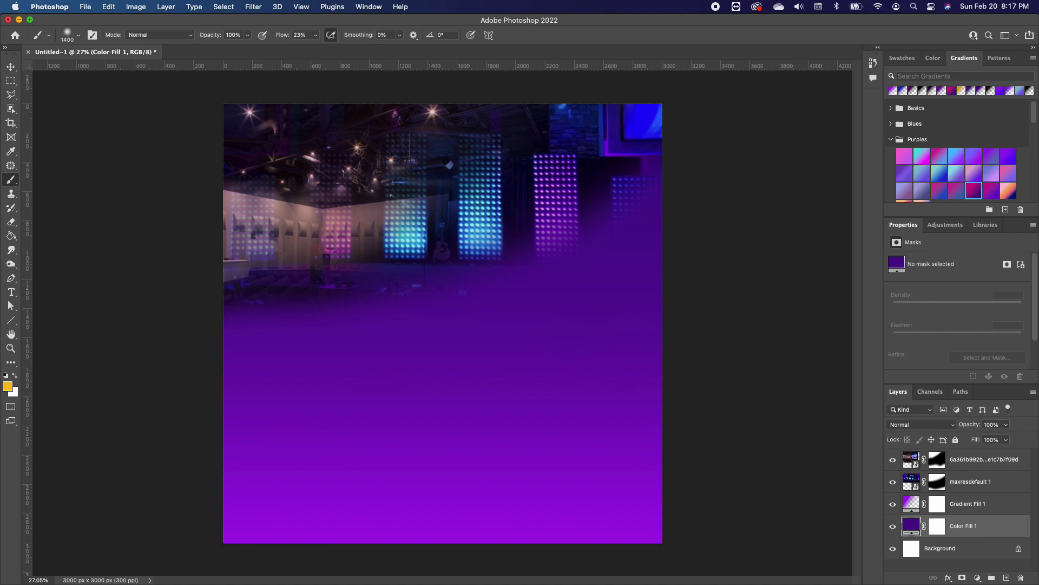
# Place the 10.1-God-Inhabit-Praises-People photo in the upper part of the canvas and bring its layer to the top of the stack.
pyautogui.moveTo(563, 374); pyautogui.dragTo(460, 240)
pyautogui.moveTo(356, 356)
pyautogui.mouseDown()
pyautogui.moveTo(432, 238)
pyautogui.moveTo(423, 234)
pyautogui.mouseUp()
pyautogui.press('Return')
pyautogui.press('b')
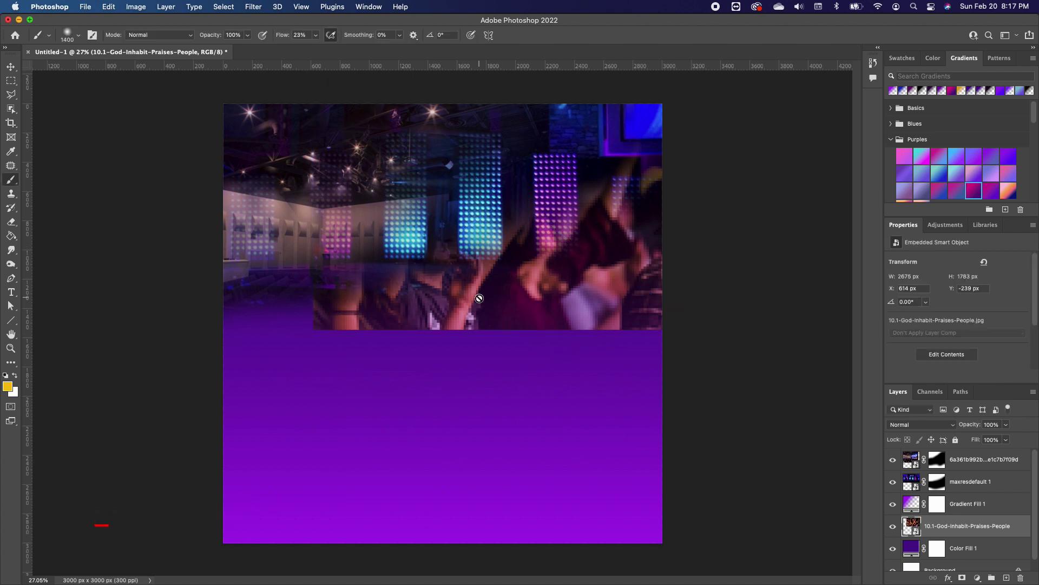
pyautogui.moveTo(985, 526); pyautogui.dragTo(965, 454)
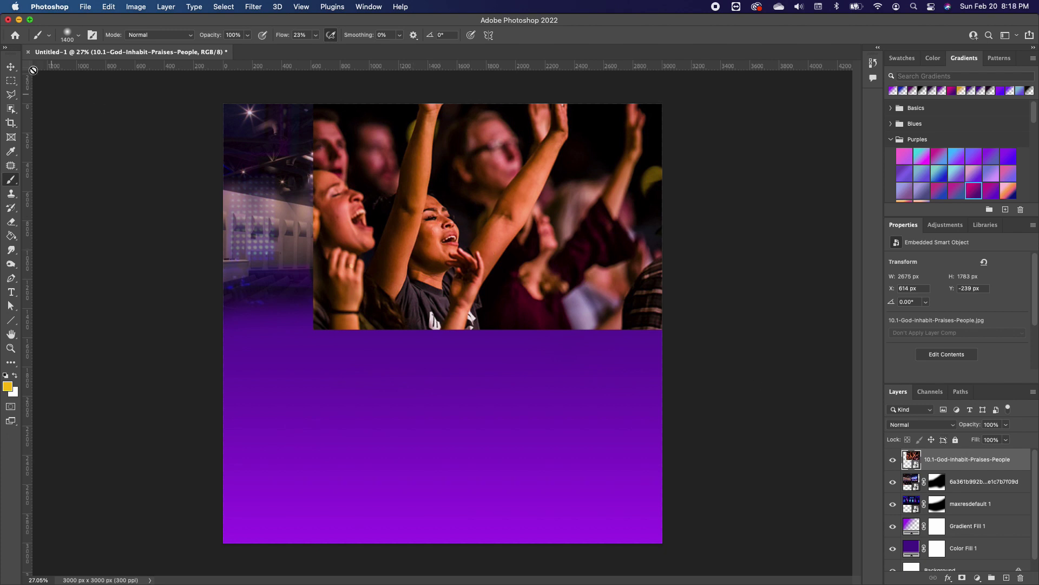
# Move the worshippers photo down to align with the canvas's top edge and flip it horizontally.
pyautogui.click(11, 66)
pyautogui.moveTo(551, 294); pyautogui.dragTo(544, 329)
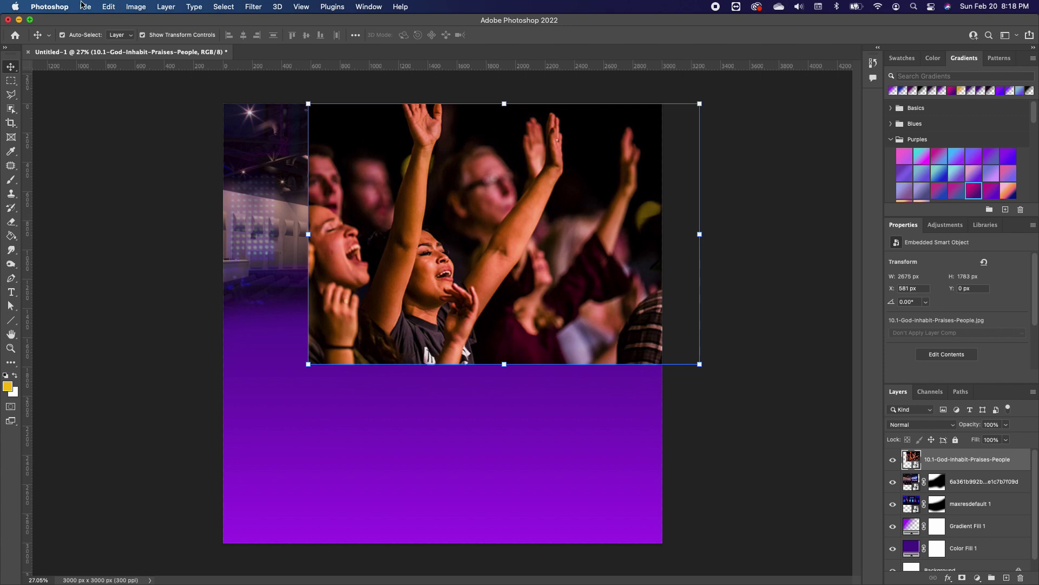
pyautogui.click(108, 8)
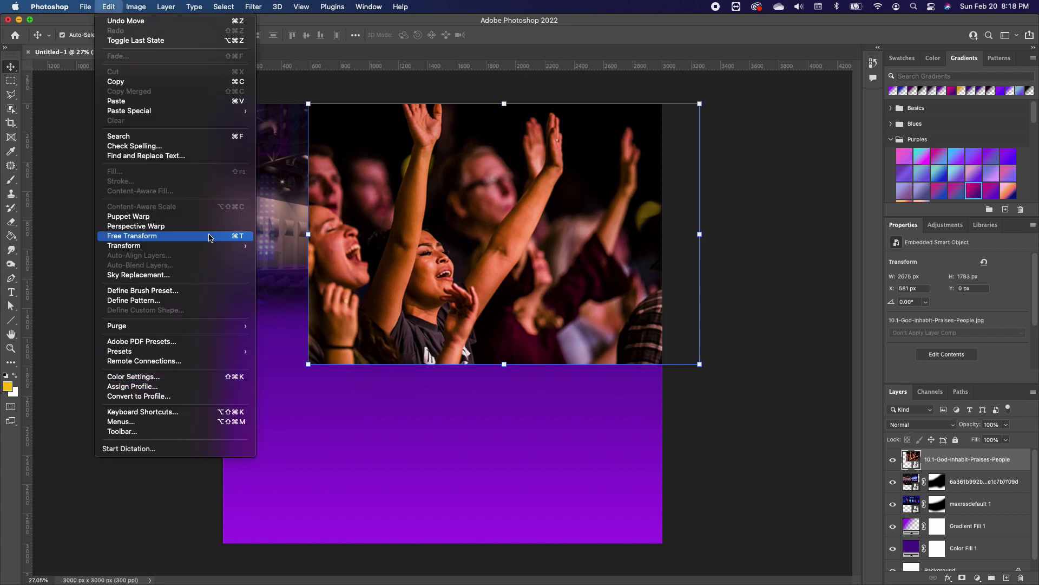
pyautogui.moveTo(205, 246)
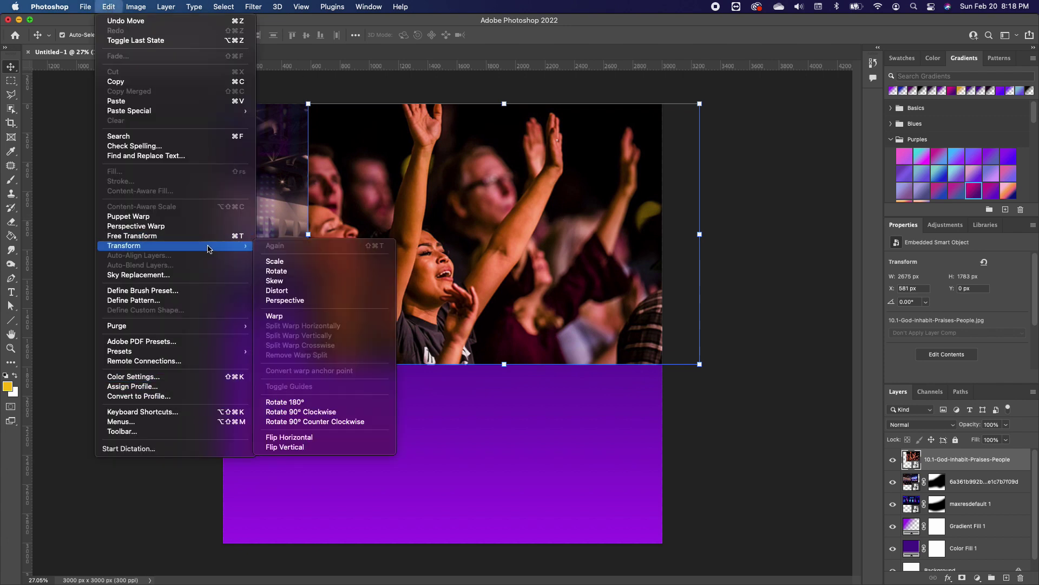
pyautogui.click(324, 438)
# Scale the flipped worshippers photo down to about 2269 px wide and position it in the canvas's upper right corner.
pyautogui.moveTo(593, 339); pyautogui.dragTo(588, 309)
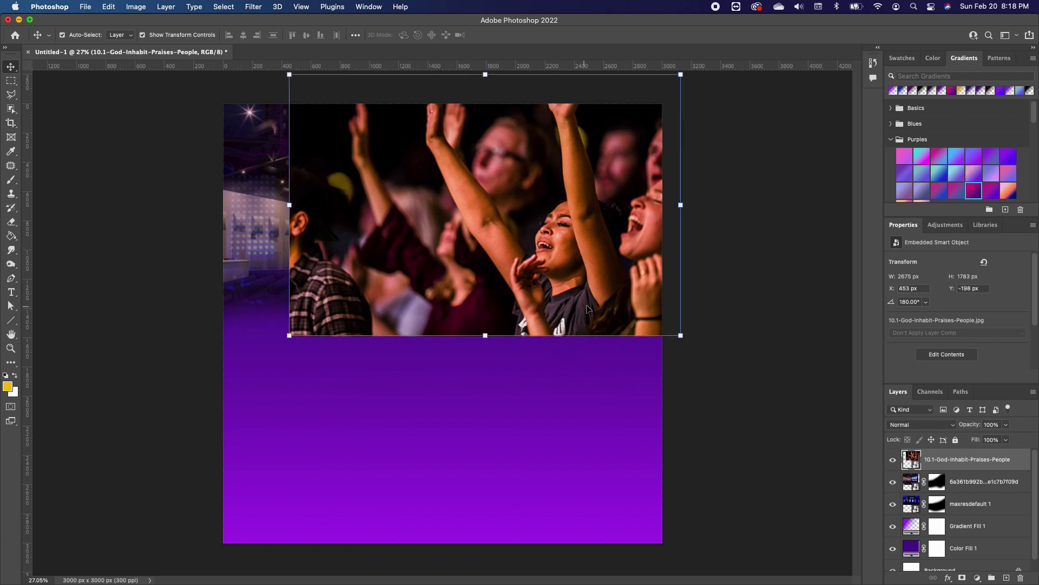
pyautogui.moveTo(678, 73); pyautogui.dragTo(630, 125)
pyautogui.moveTo(528, 246); pyautogui.dragTo(569, 234)
pyautogui.press('Return')
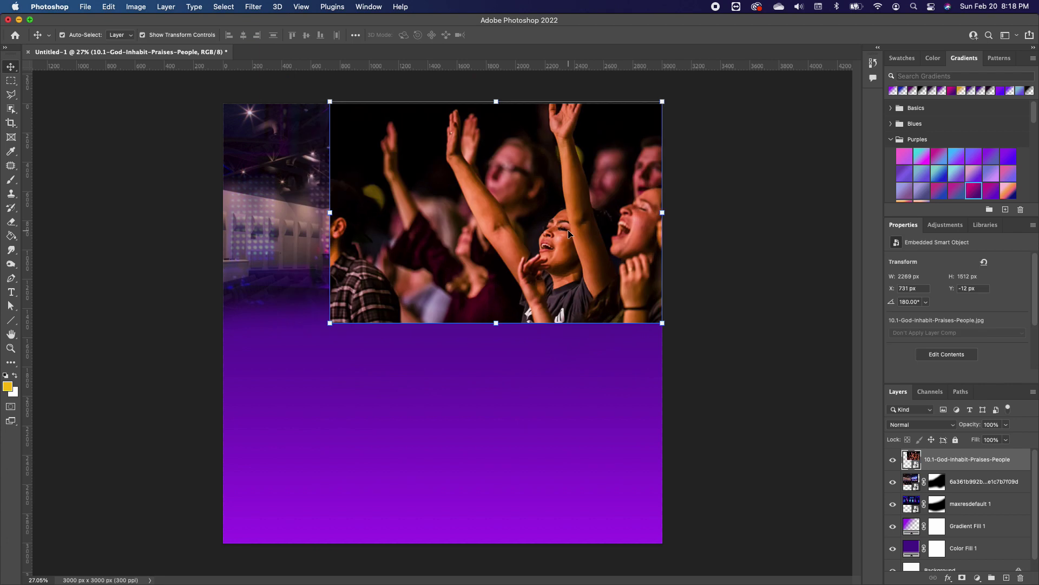
# Reduce the worshippers photo layer's opacity to 74%.
pyautogui.click(1008, 425)
pyautogui.moveTo(1007, 438); pyautogui.dragTo(1000, 440)
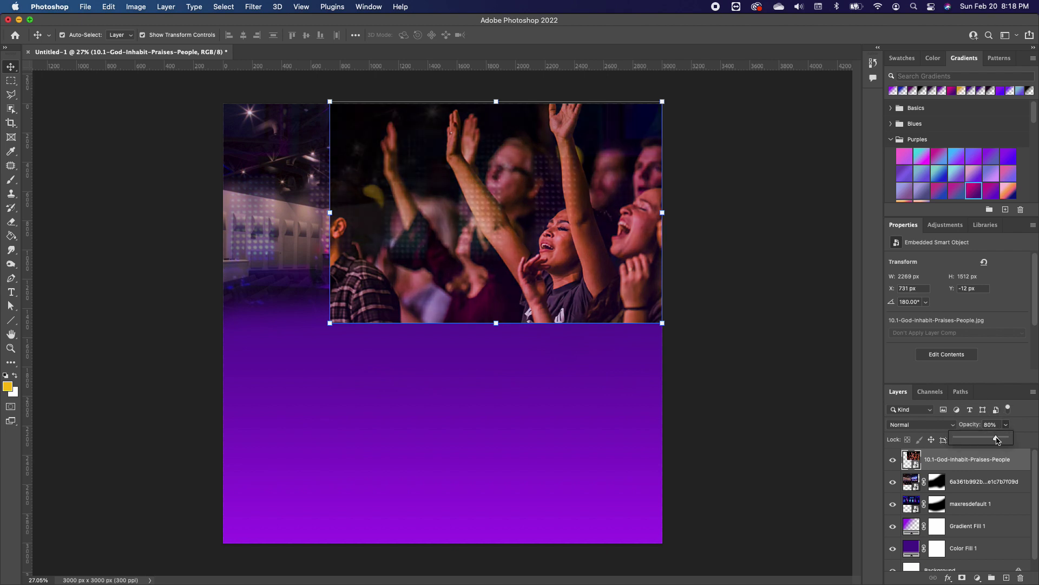
pyautogui.moveTo(997, 438); pyautogui.dragTo(993, 437)
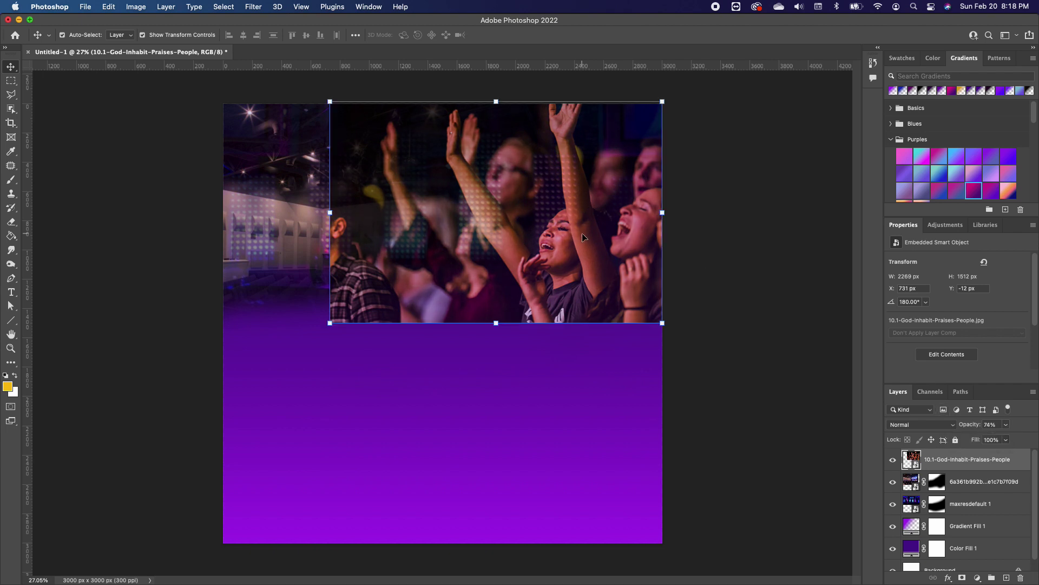
# Add a layer mask to the worshippers photo and brush black over its left and bottom edges to fade them out.
pyautogui.click(961, 578)
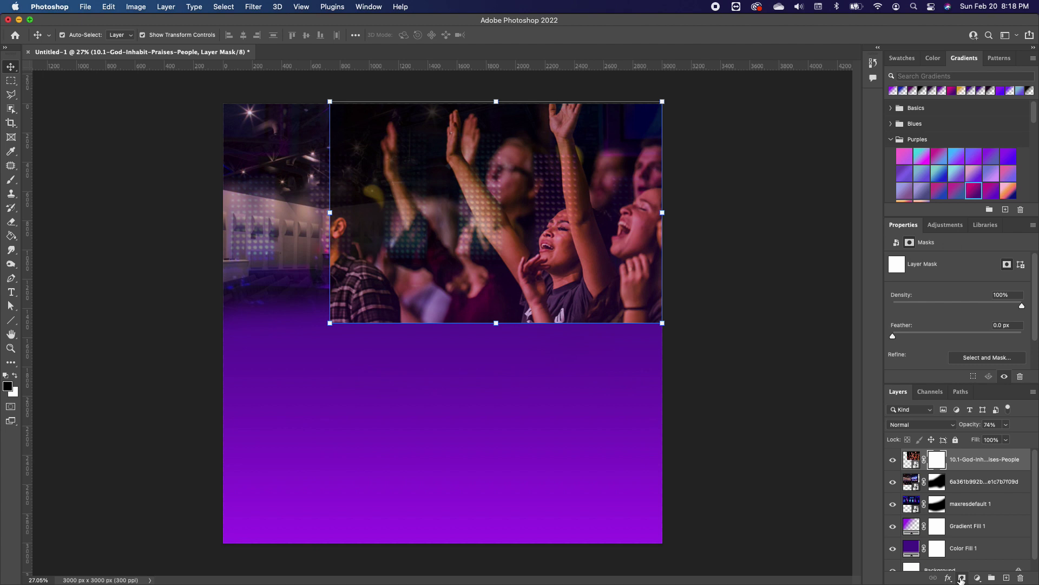
pyautogui.click(11, 179)
pyautogui.moveTo(308, 328)
pyautogui.mouseDown()
pyautogui.moveTo(283, 325)
pyautogui.moveTo(274, 135)
pyautogui.moveTo(266, 171)
pyautogui.mouseUp()
pyautogui.moveTo(267, 371)
pyautogui.mouseDown()
pyautogui.moveTo(463, 405)
pyautogui.moveTo(294, 380)
pyautogui.moveTo(714, 382)
pyautogui.moveTo(488, 402)
pyautogui.moveTo(367, 399)
pyautogui.moveTo(702, 397)
pyautogui.moveTo(470, 391)
pyautogui.moveTo(290, 360)
pyautogui.moveTo(555, 419)
pyautogui.moveTo(505, 434)
pyautogui.moveTo(88, 319)
pyautogui.moveTo(181, 433)
pyautogui.moveTo(583, 455)
pyautogui.mouseUp()
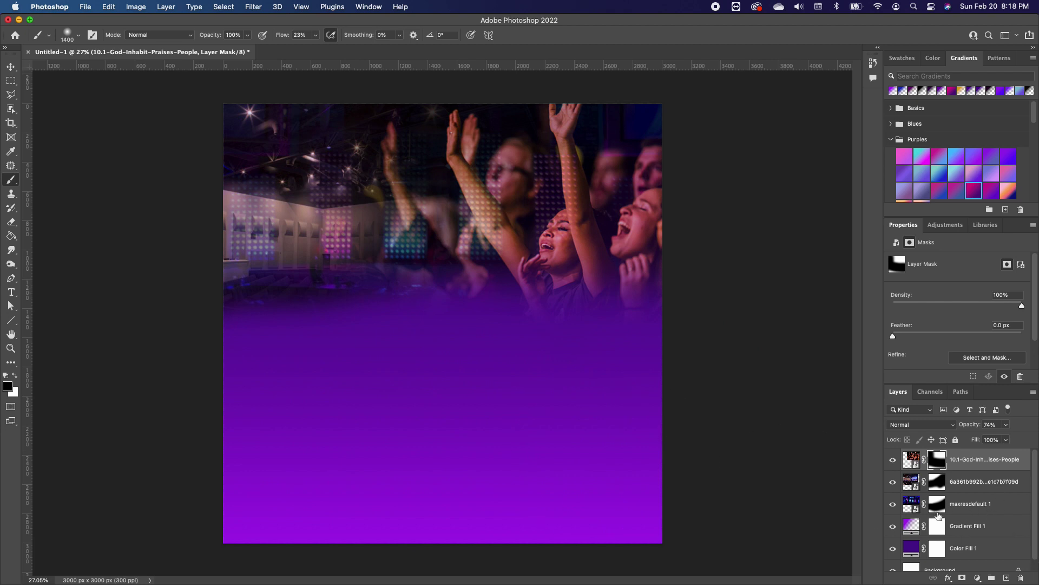
# Paint black on the maxresdefault 1 layer's mask to hide the stage lights behind the worshippers at the upper right.
pyautogui.click(974, 504)
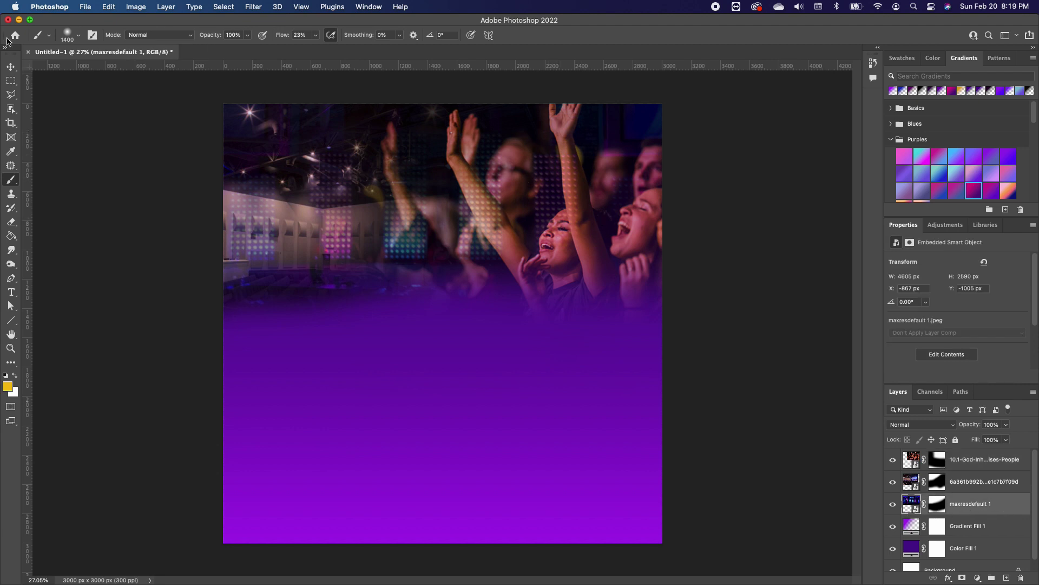
pyautogui.click(939, 503)
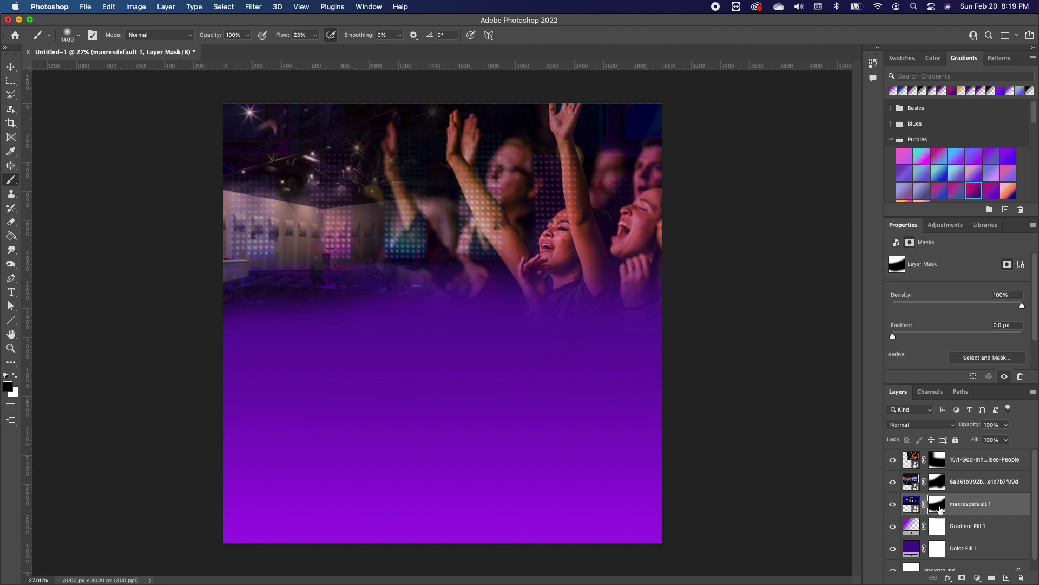
pyautogui.moveTo(615, 195)
pyautogui.mouseDown()
pyautogui.moveTo(651, 168)
pyautogui.moveTo(632, 168)
pyautogui.moveTo(641, 153)
pyautogui.moveTo(600, 196)
pyautogui.moveTo(628, 164)
pyautogui.moveTo(632, 130)
pyautogui.moveTo(558, 251)
pyautogui.moveTo(532, 267)
pyautogui.moveTo(598, 135)
pyautogui.moveTo(566, 174)
pyautogui.moveTo(586, 153)
pyautogui.mouseUp()
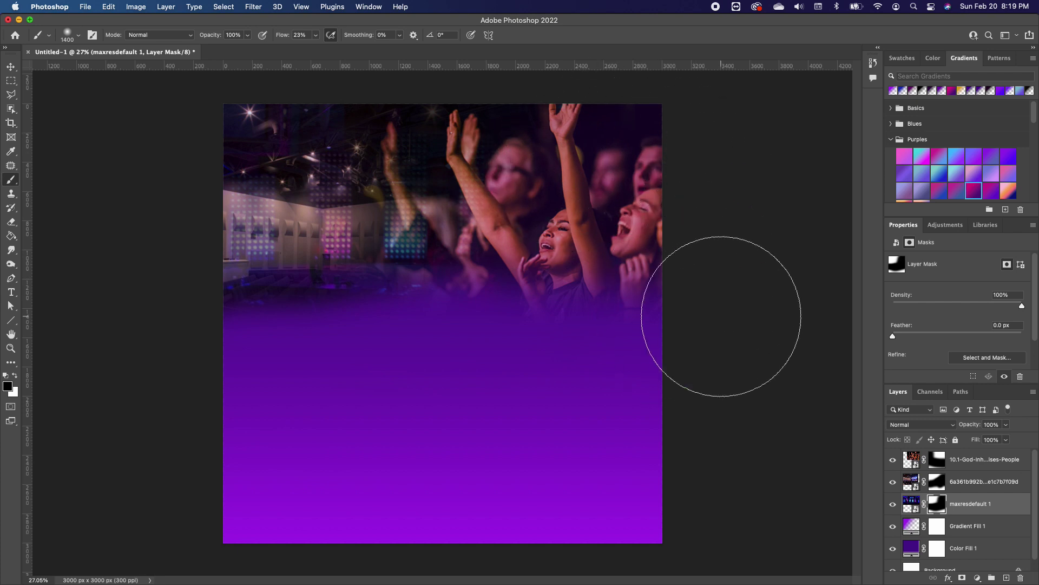
# Lower the worshippers photo layer's opacity to 54% and deselect the layer.
pyautogui.click(11, 64)
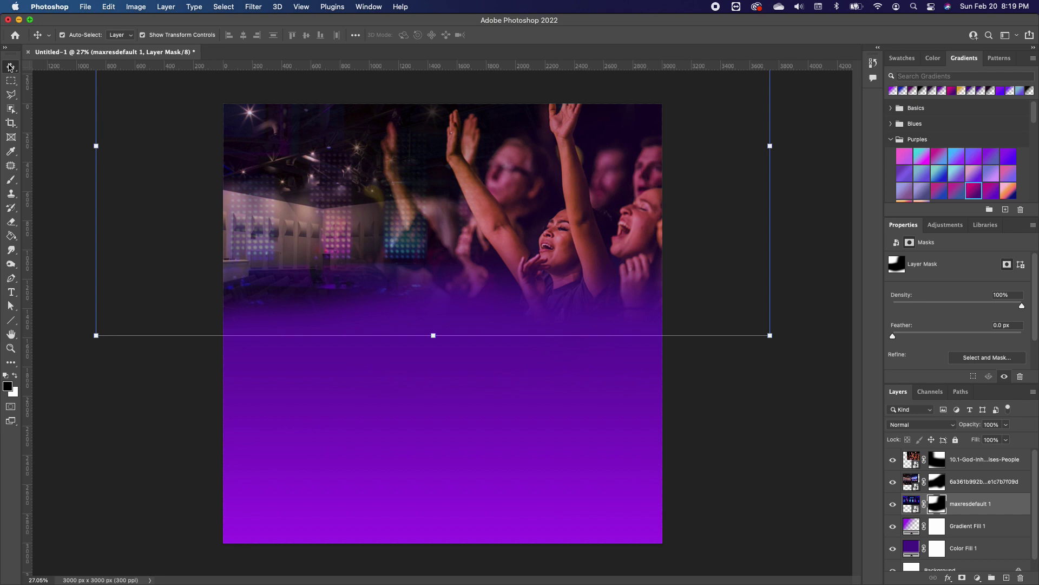
pyautogui.click(595, 202)
pyautogui.moveTo(1010, 425); pyautogui.dragTo(1001, 441)
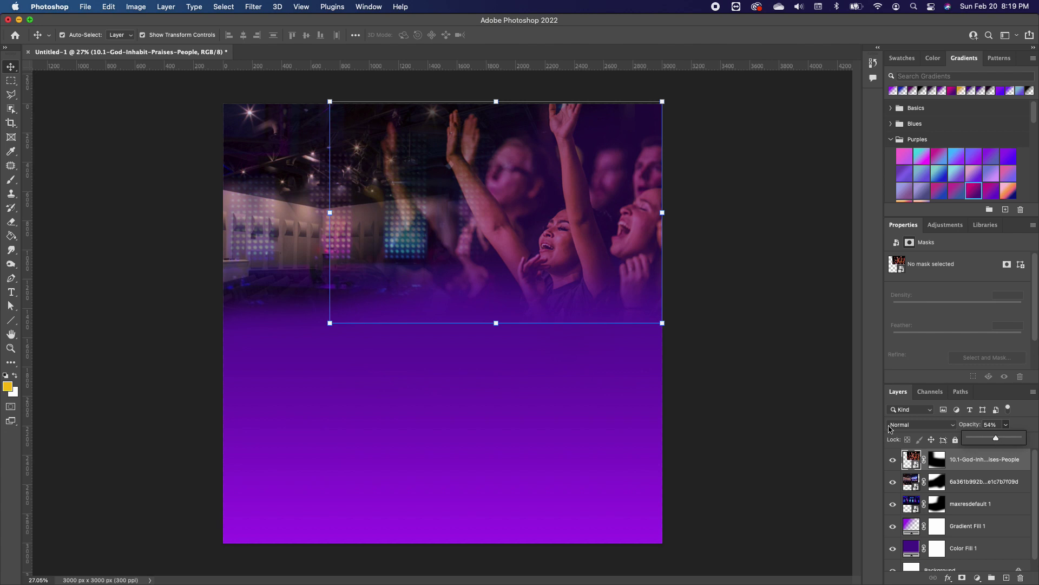
pyautogui.click(774, 341)
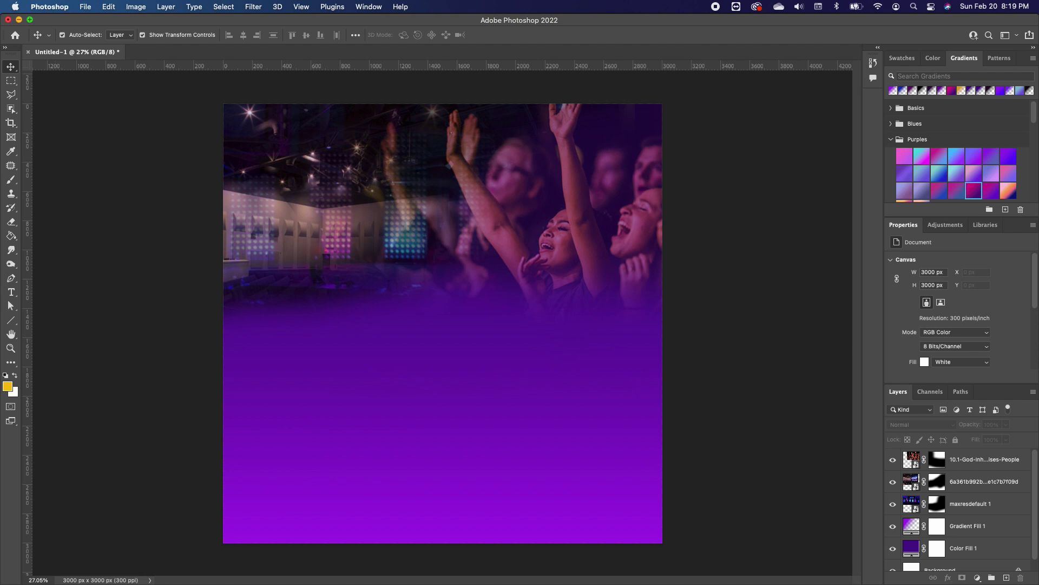
# Place the 34.jpeg crowd photo across the full width of the canvas's lower half and set its opacity to 49%.
pyautogui.moveTo(54, 377); pyautogui.dragTo(479, 446)
pyautogui.press('Return')
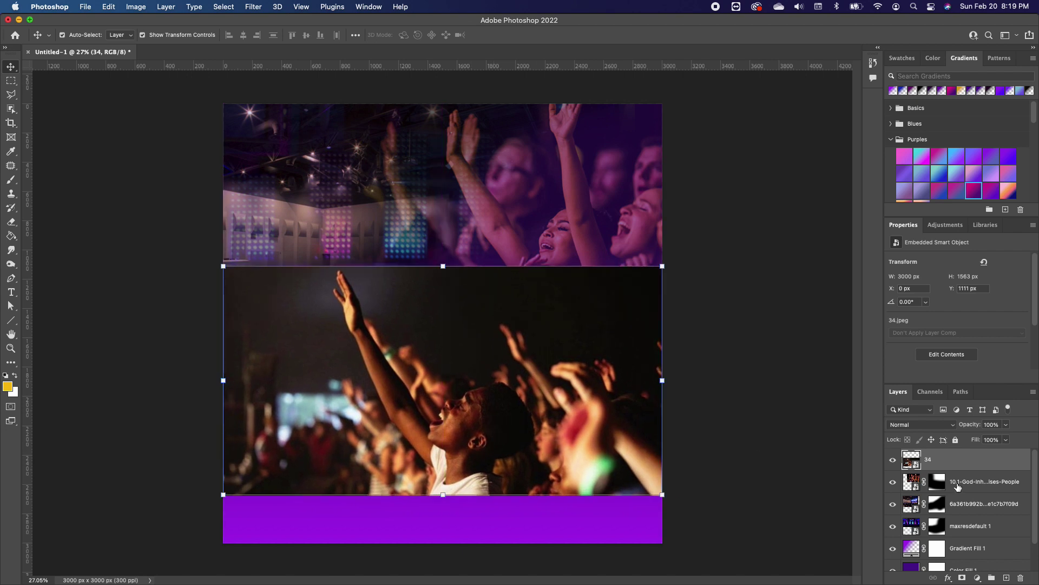
pyautogui.click(1009, 426)
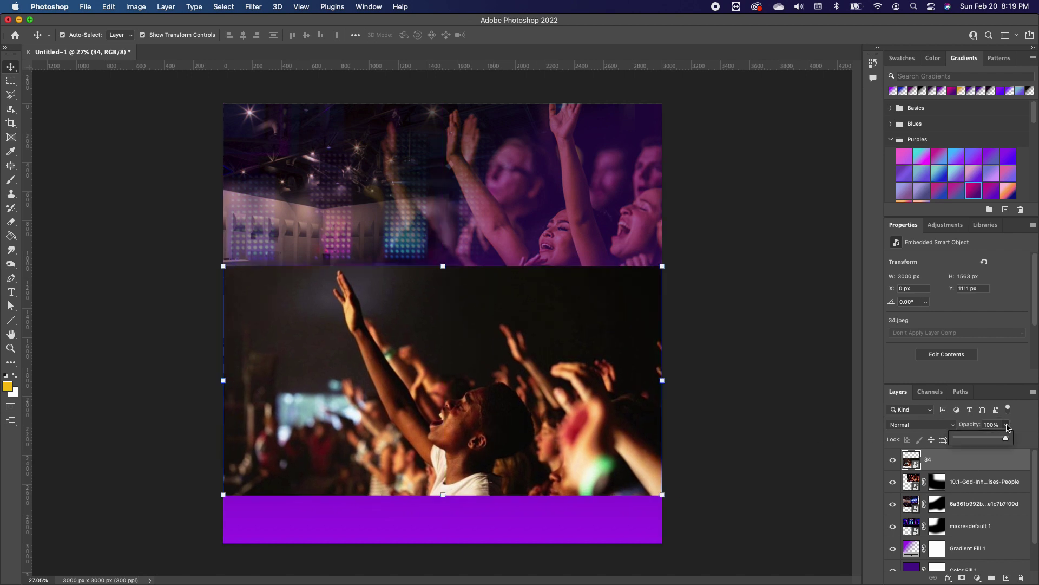
pyautogui.moveTo(1007, 439); pyautogui.dragTo(981, 442)
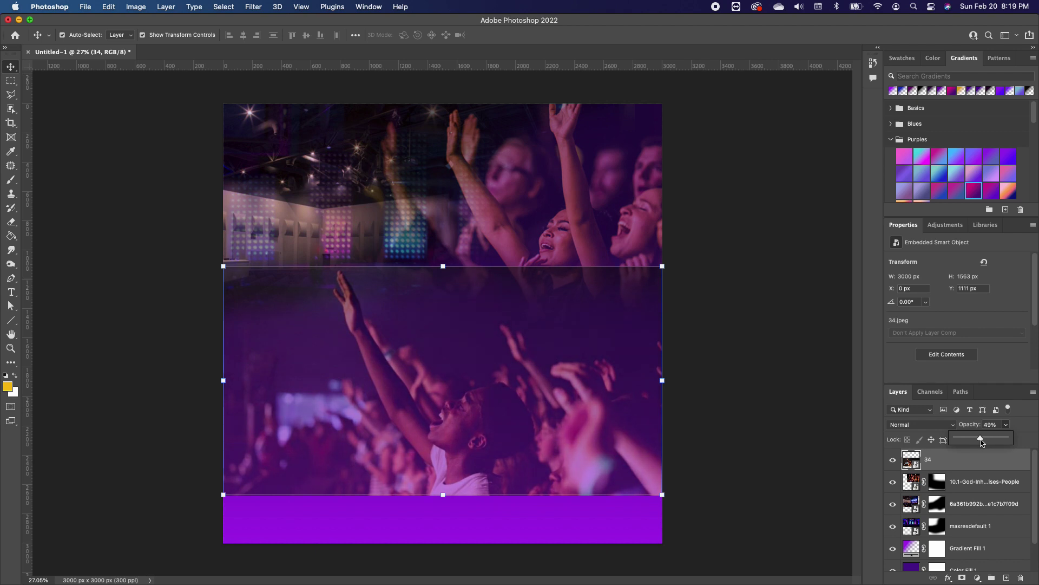
# Add a layer mask to the 34 crowd photo and brush black along its top, bottom and side edges to blend them.
pyautogui.click(963, 578)
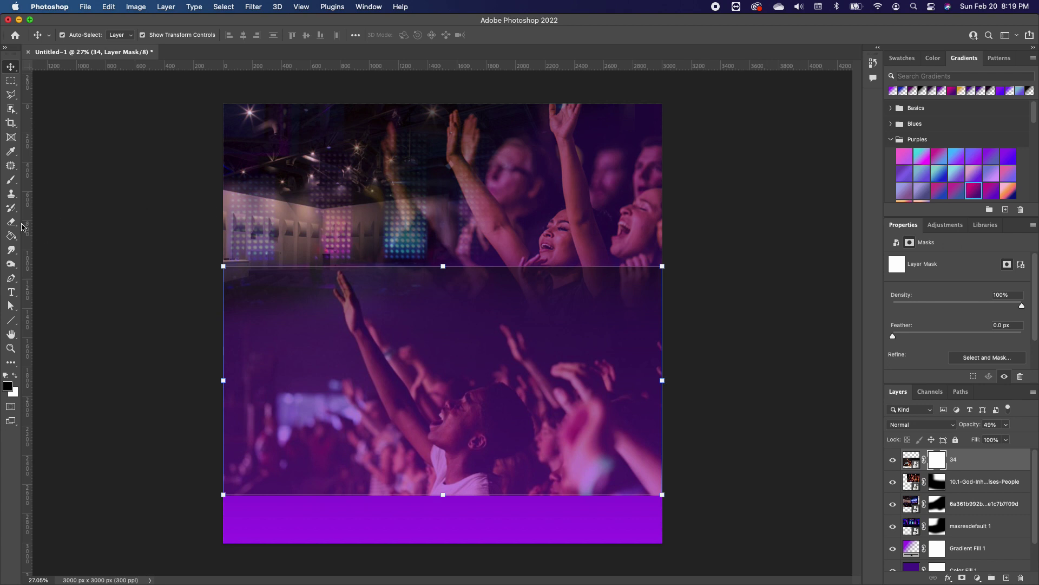
pyautogui.click(10, 179)
pyautogui.moveTo(417, 259)
pyautogui.mouseDown()
pyautogui.moveTo(671, 254)
pyautogui.moveTo(671, 229)
pyautogui.moveTo(547, 210)
pyautogui.moveTo(391, 206)
pyautogui.moveTo(622, 208)
pyautogui.moveTo(595, 224)
pyautogui.moveTo(436, 199)
pyautogui.moveTo(361, 165)
pyautogui.moveTo(243, 200)
pyautogui.moveTo(196, 256)
pyautogui.moveTo(279, 144)
pyautogui.mouseUp()
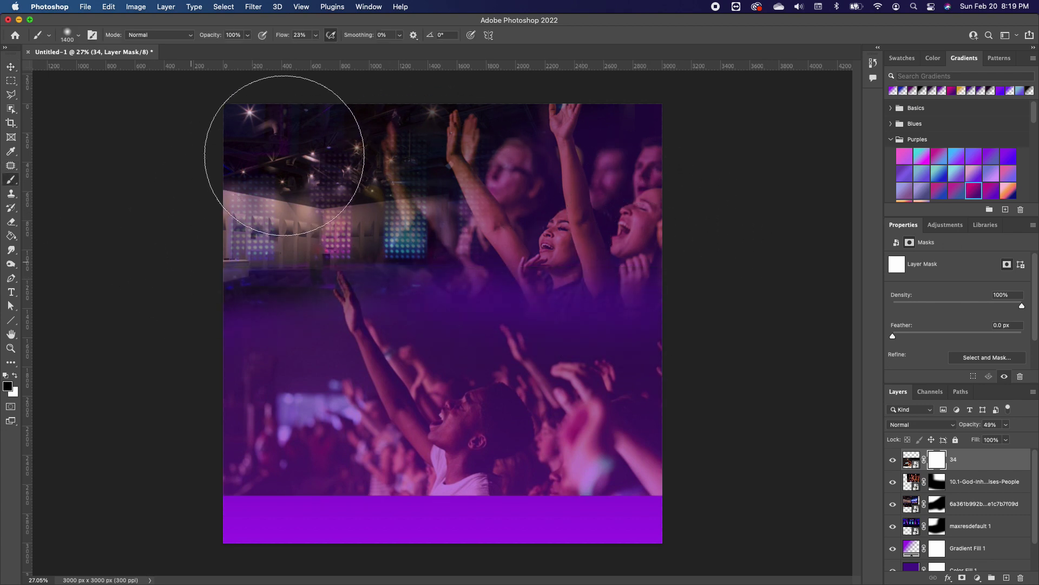
pyautogui.moveTo(817, 488); pyautogui.dragTo(343, 538)
pyautogui.moveTo(216, 544)
pyautogui.mouseDown()
pyautogui.moveTo(301, 577)
pyautogui.moveTo(434, 583)
pyautogui.moveTo(283, 576)
pyautogui.moveTo(423, 583)
pyautogui.moveTo(408, 572)
pyautogui.moveTo(243, 561)
pyautogui.mouseUp()
pyautogui.moveTo(726, 514)
pyautogui.mouseDown()
pyautogui.moveTo(579, 522)
pyautogui.moveTo(731, 499)
pyautogui.mouseUp()
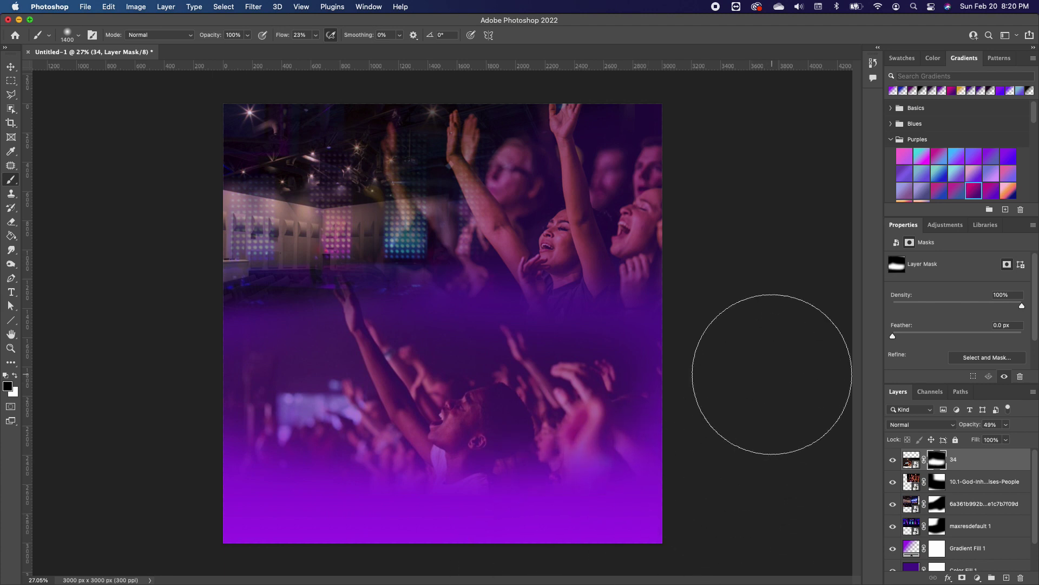
# Nudge the masked 34 crowd photo up by about 64 px.
pyautogui.click(11, 66)
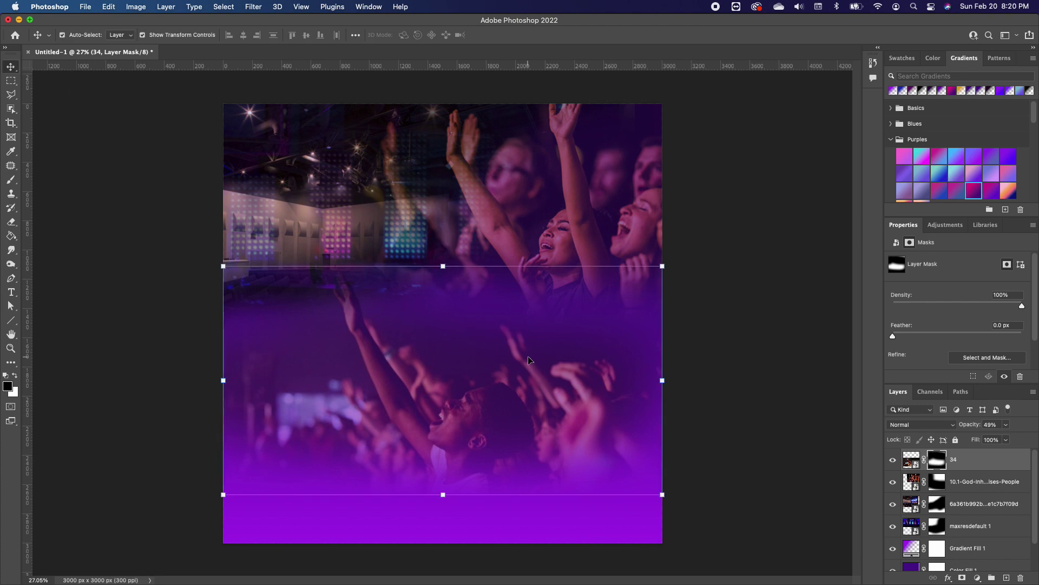
pyautogui.moveTo(481, 435); pyautogui.dragTo(482, 425)
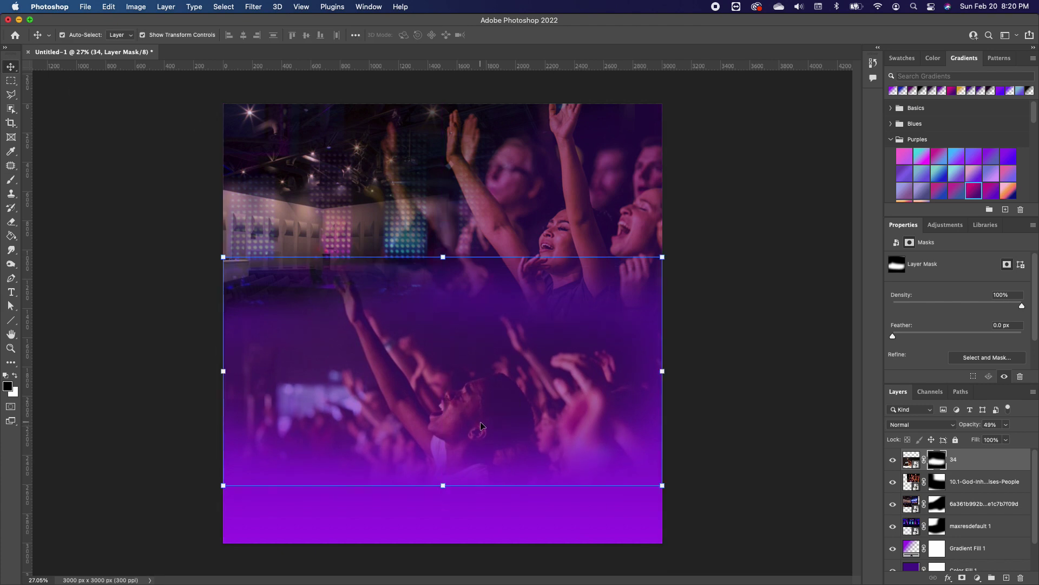
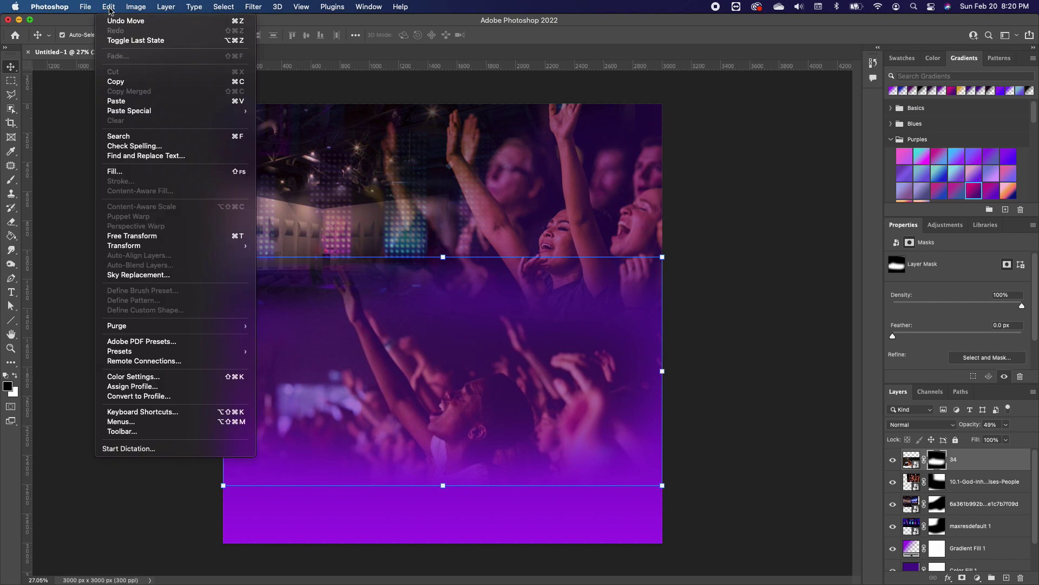
pyautogui.moveTo(216, 247)
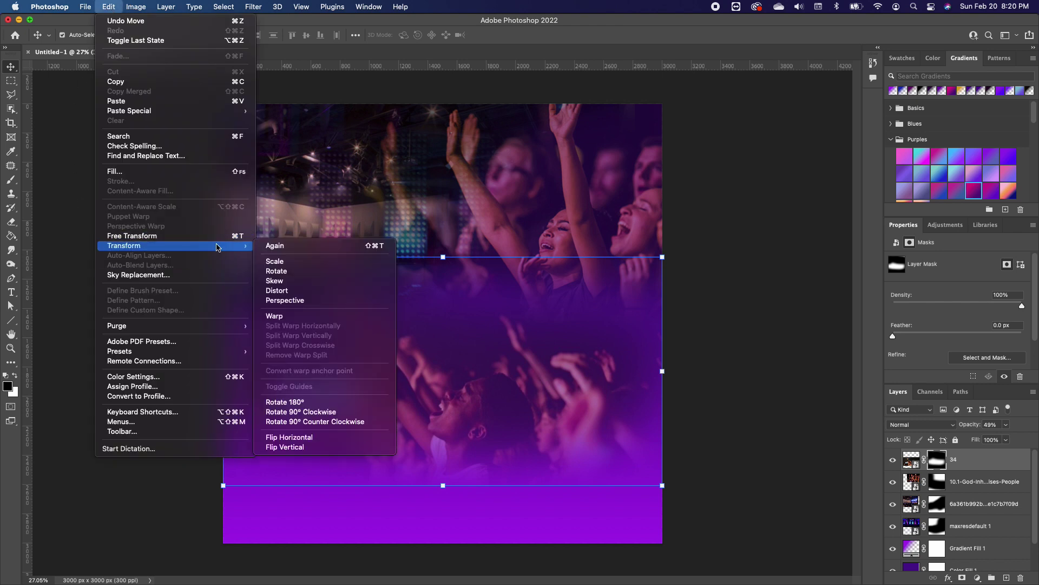
pyautogui.click(294, 266)
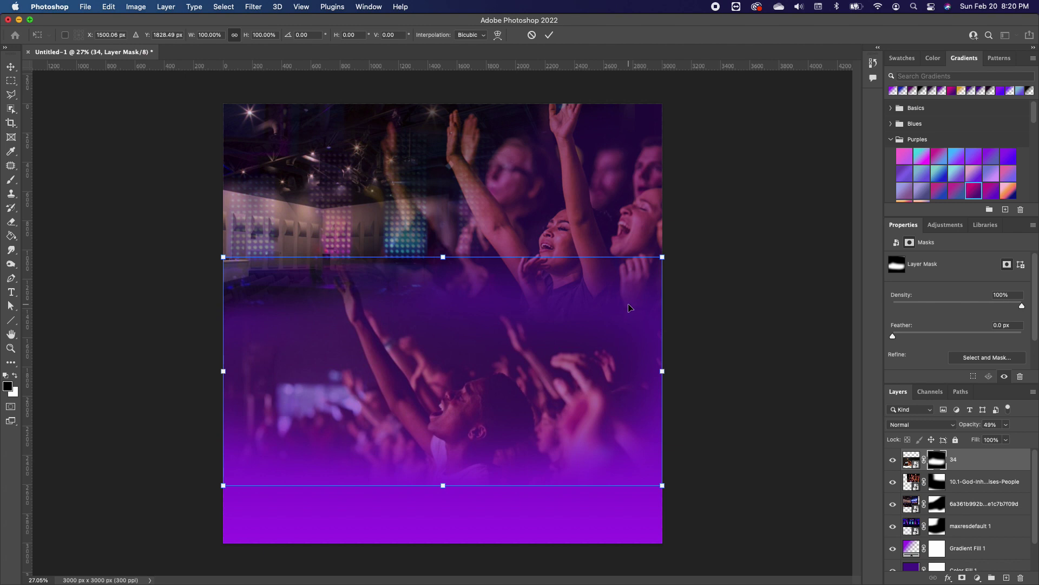
pyautogui.press('Escape')
pyautogui.click(722, 350)
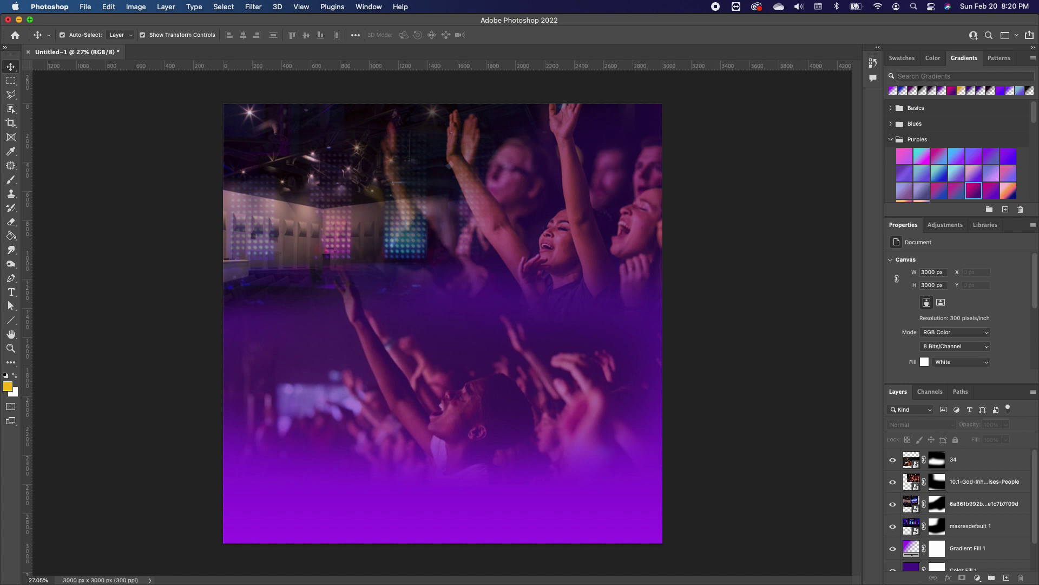
pyautogui.moveTo(325, 382); pyautogui.dragTo(422, 428)
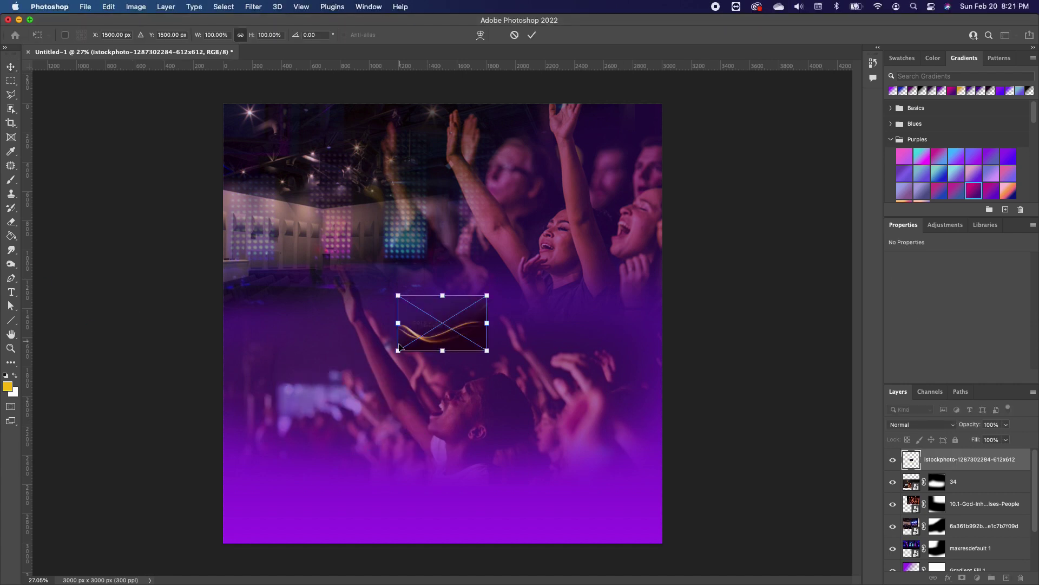
pyautogui.moveTo(399, 350); pyautogui.dragTo(194, 477)
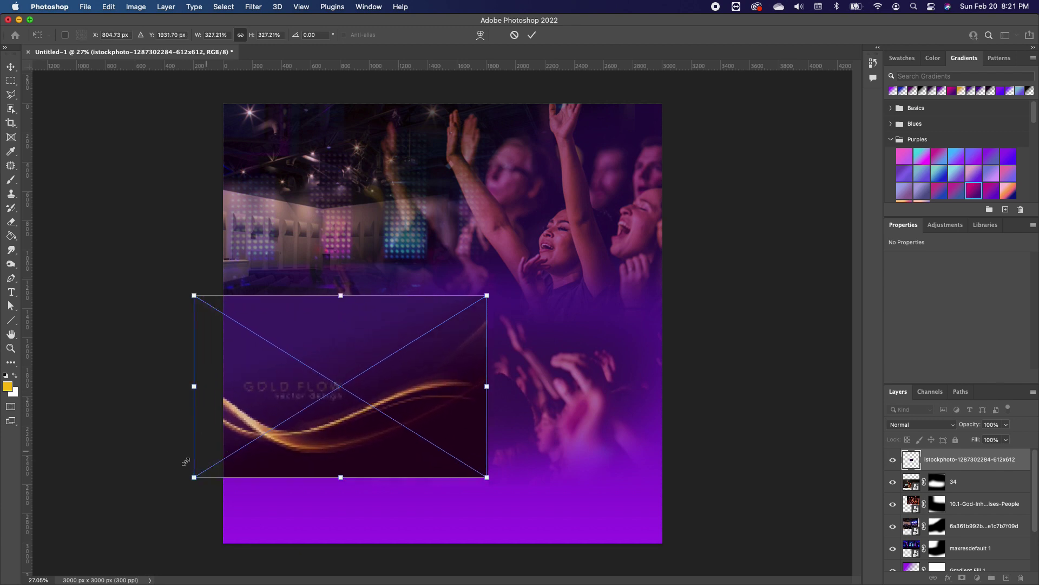
pyautogui.moveTo(485, 483); pyautogui.dragTo(685, 520)
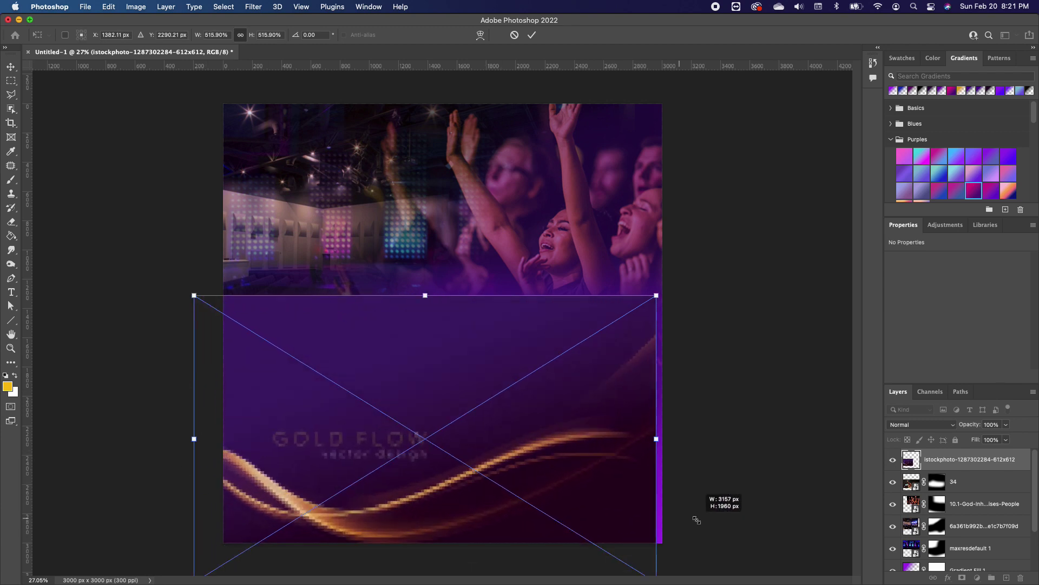
pyautogui.moveTo(584, 447); pyautogui.dragTo(613, 396)
pyautogui.press('Return')
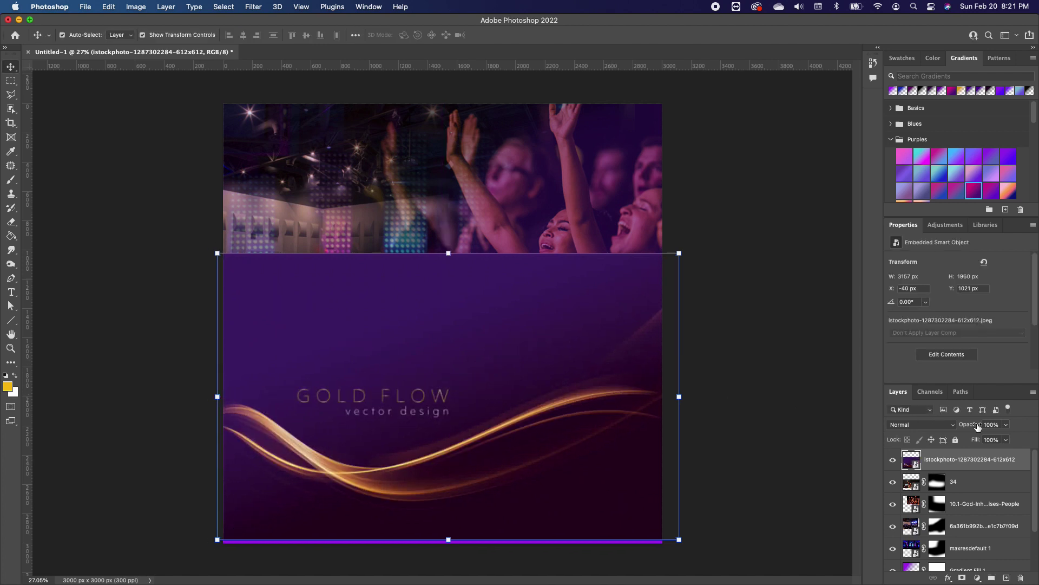
# Lower the gold wave image layer's opacity to 67% and deselect the layer.
pyautogui.click(1005, 424)
pyautogui.moveTo(1007, 437); pyautogui.dragTo(988, 440)
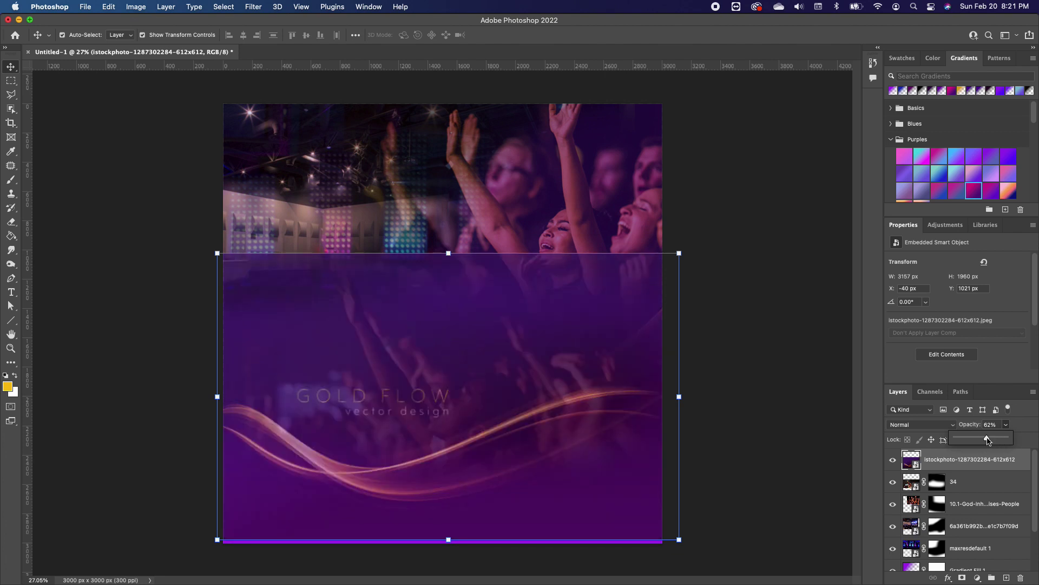
pyautogui.moveTo(988, 440); pyautogui.dragTo(990, 440)
pyautogui.click(536, 427)
pyautogui.click(675, 373)
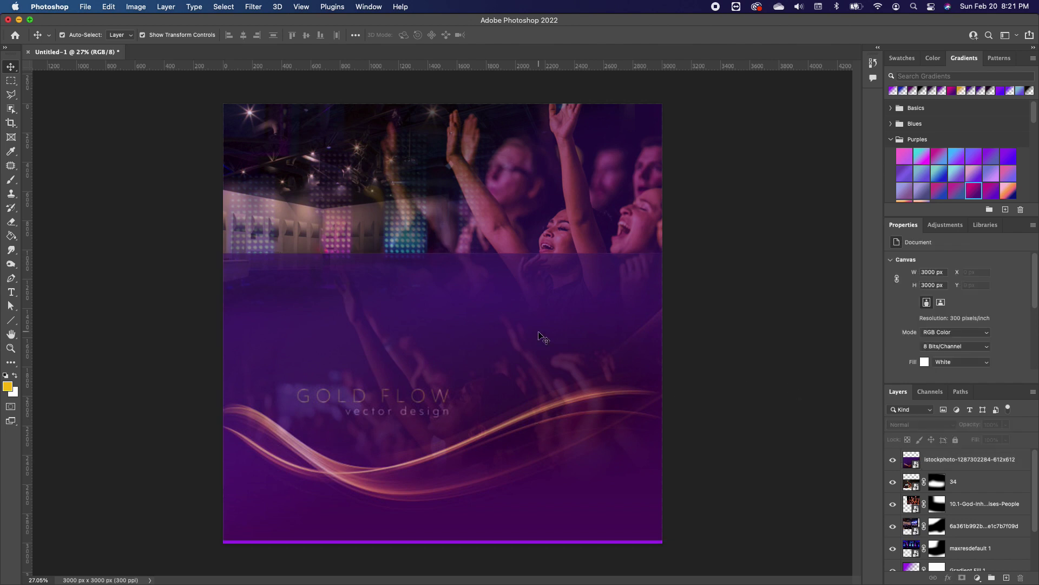
# Add a layer mask to the gold wave image and brush black along its top edge and lower right corner.
pyautogui.click(534, 343)
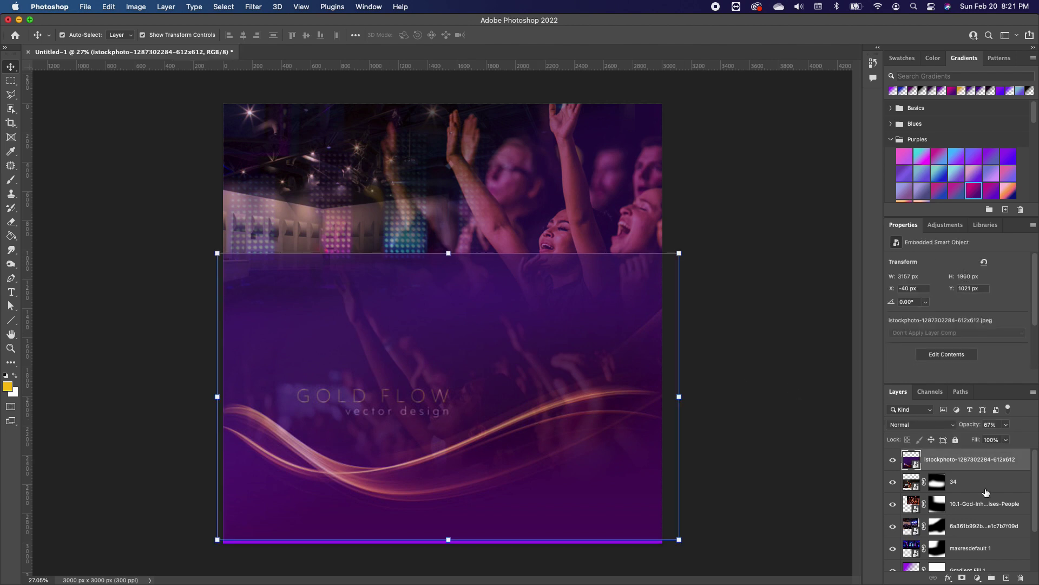
pyautogui.click(962, 578)
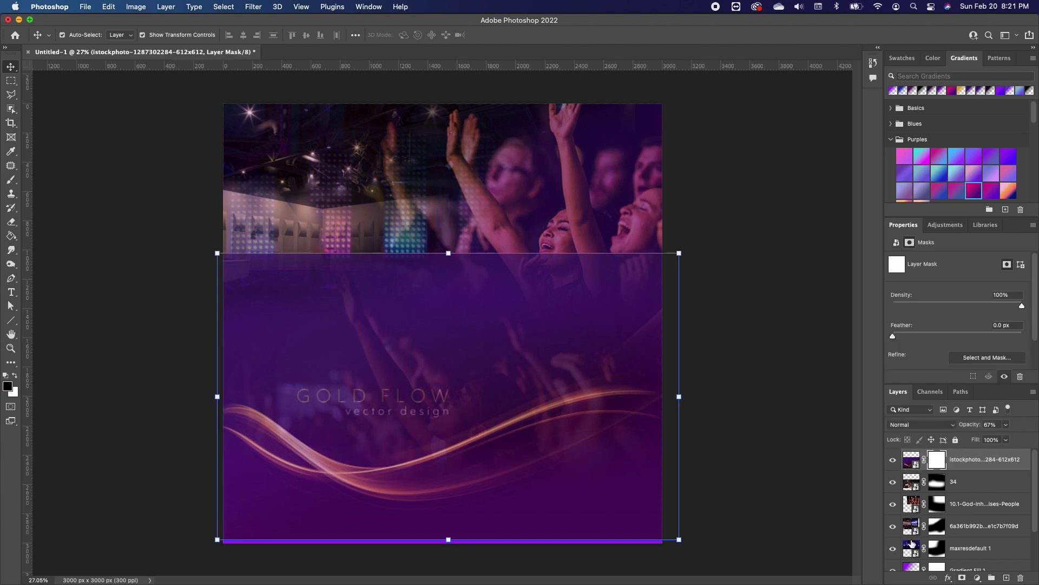
pyautogui.click(11, 180)
pyautogui.moveTo(381, 241)
pyautogui.mouseDown()
pyautogui.moveTo(732, 254)
pyautogui.moveTo(429, 257)
pyautogui.moveTo(460, 284)
pyautogui.moveTo(823, 244)
pyautogui.mouseUp()
pyautogui.moveTo(707, 531); pyautogui.dragTo(677, 554)
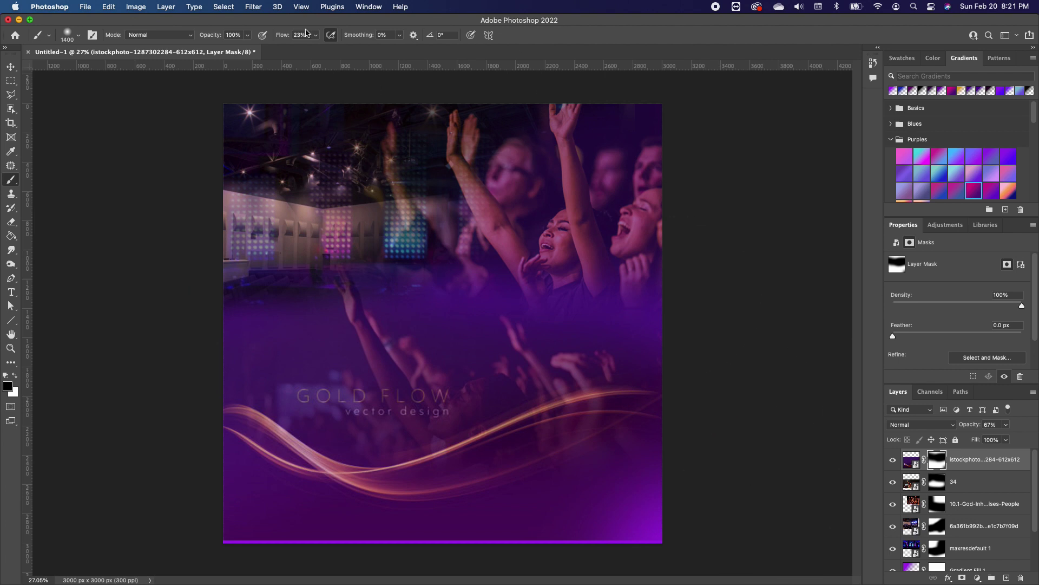
# Move the gold wave image down to the canvas's bottom edge and mask out its GOLD FLOW lettering with a 900 px black brush.
pyautogui.click(11, 67)
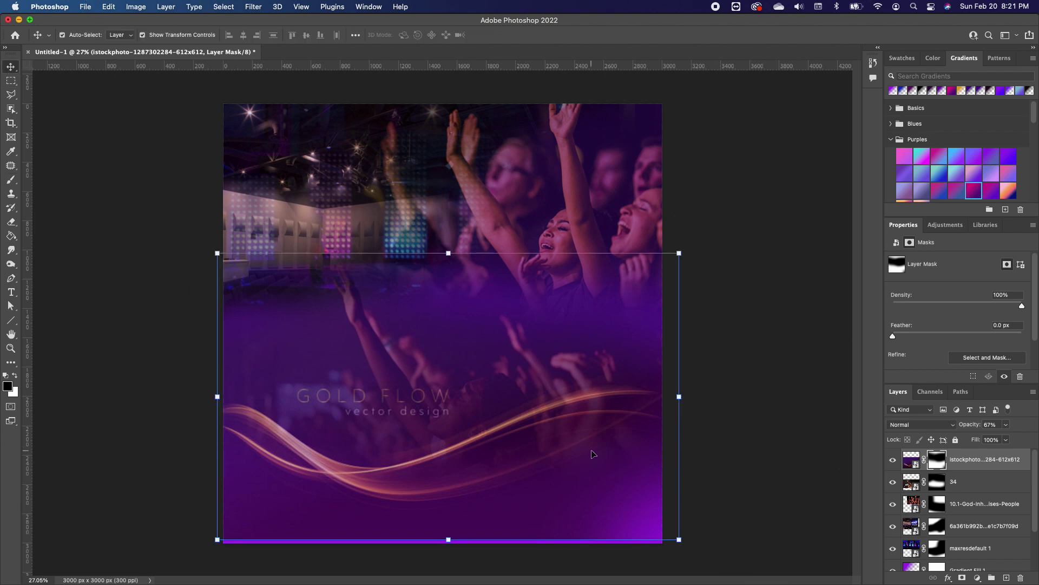
pyautogui.moveTo(590, 418); pyautogui.dragTo(591, 422)
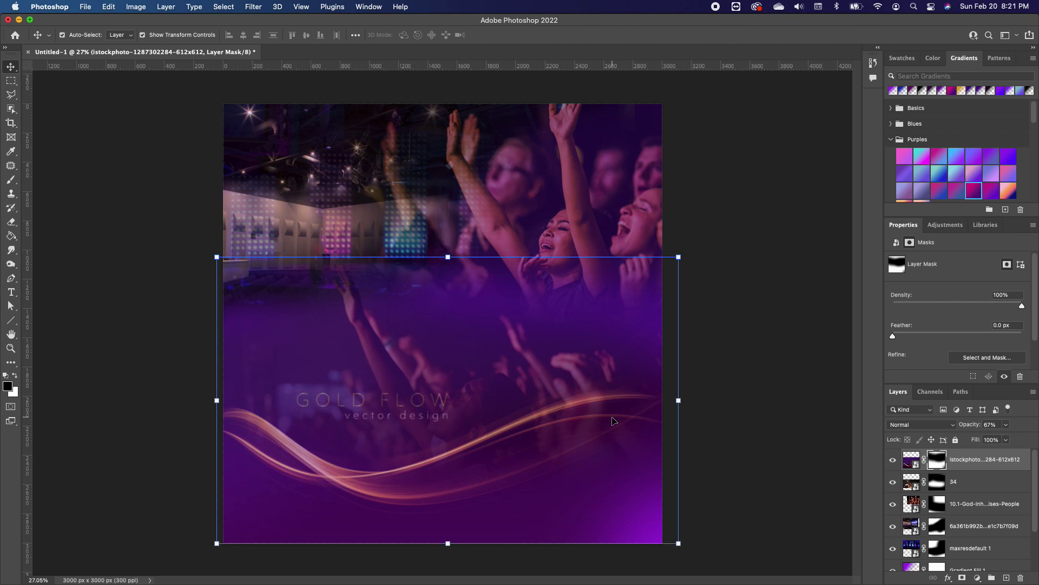
pyautogui.press('b')
pyautogui.press('[')
pyautogui.press('[')
pyautogui.press('[')
pyautogui.press('[')
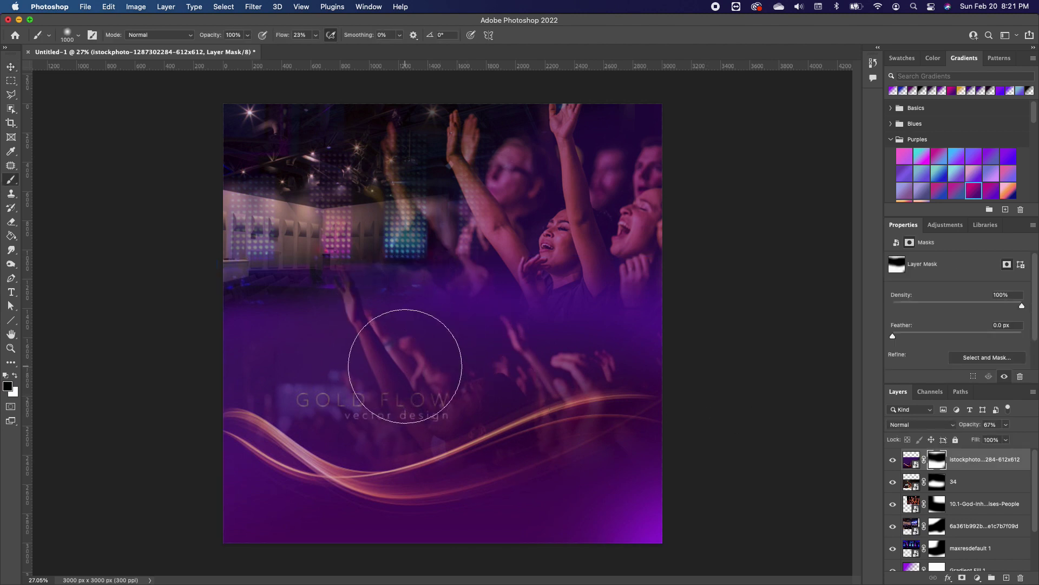
pyautogui.press('[')
pyautogui.moveTo(406, 378)
pyautogui.mouseDown()
pyautogui.moveTo(422, 373)
pyautogui.moveTo(343, 389)
pyautogui.moveTo(336, 365)
pyautogui.mouseUp()
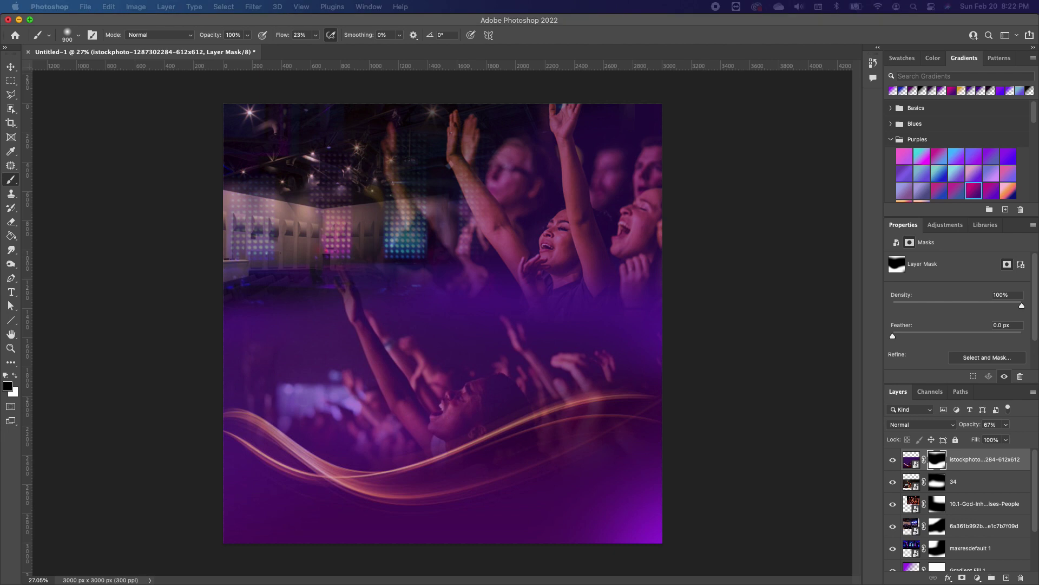
pyautogui.moveTo(287, 309); pyautogui.dragTo(458, 251)
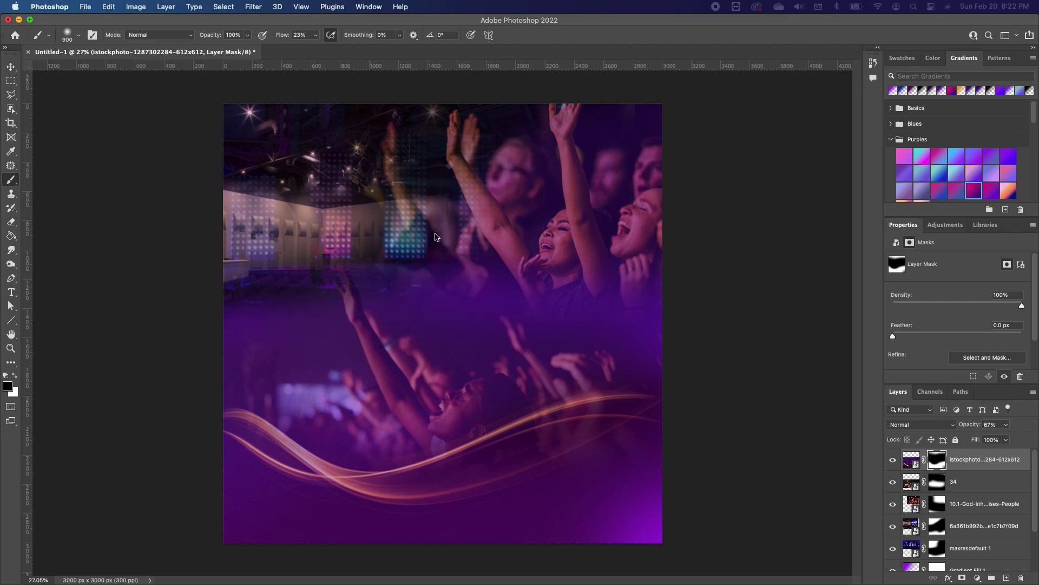
pyautogui.moveTo(415, 213); pyautogui.dragTo(351, 200)
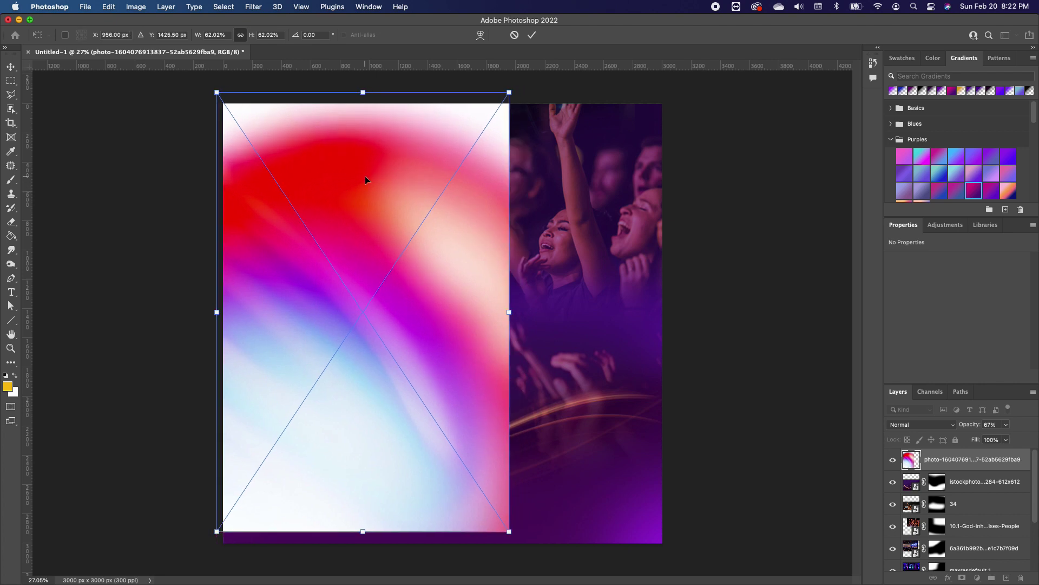
pyautogui.press('Return')
pyautogui.click(457, 253)
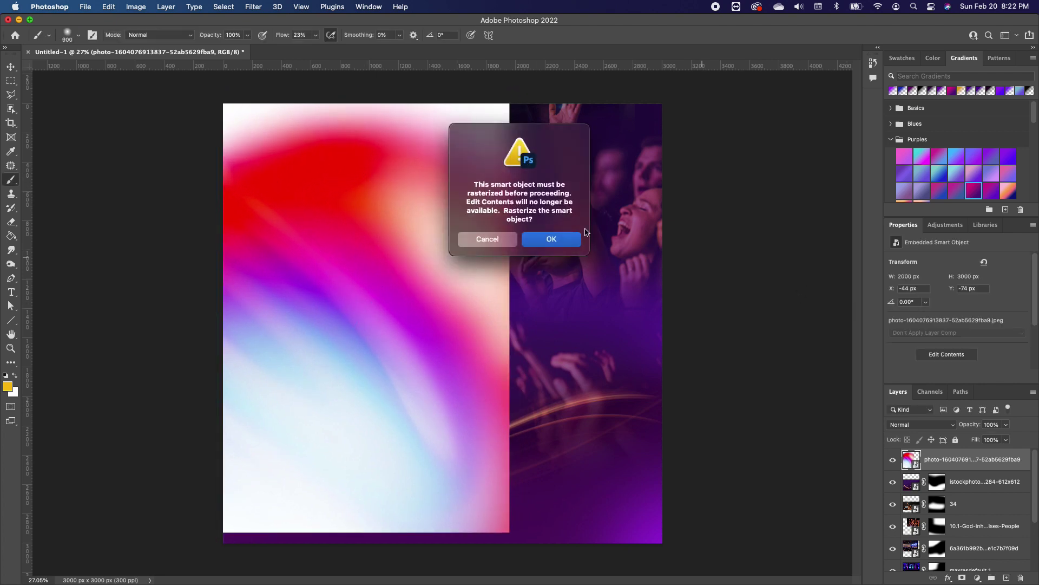
pyautogui.click(572, 242)
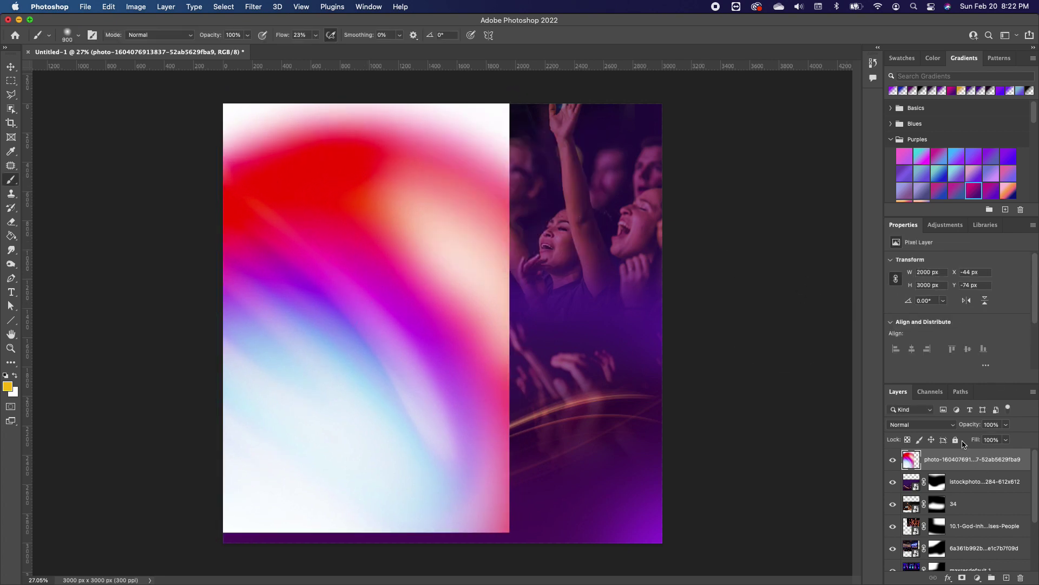
# Set the colour blur image layer's blend mode to Soft Light.
pyautogui.click(918, 424)
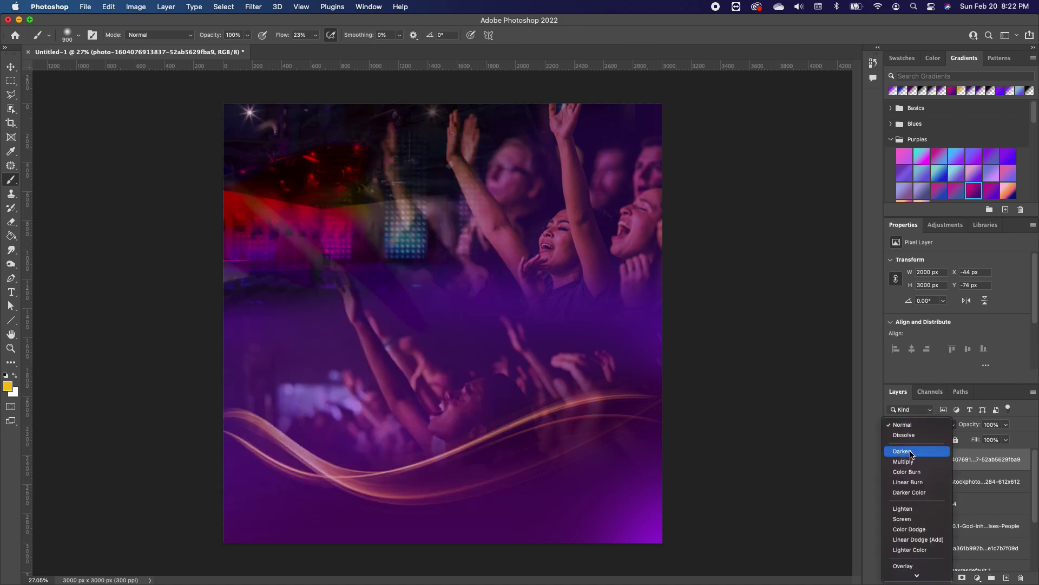
pyautogui.scroll(-5, 911, 454)
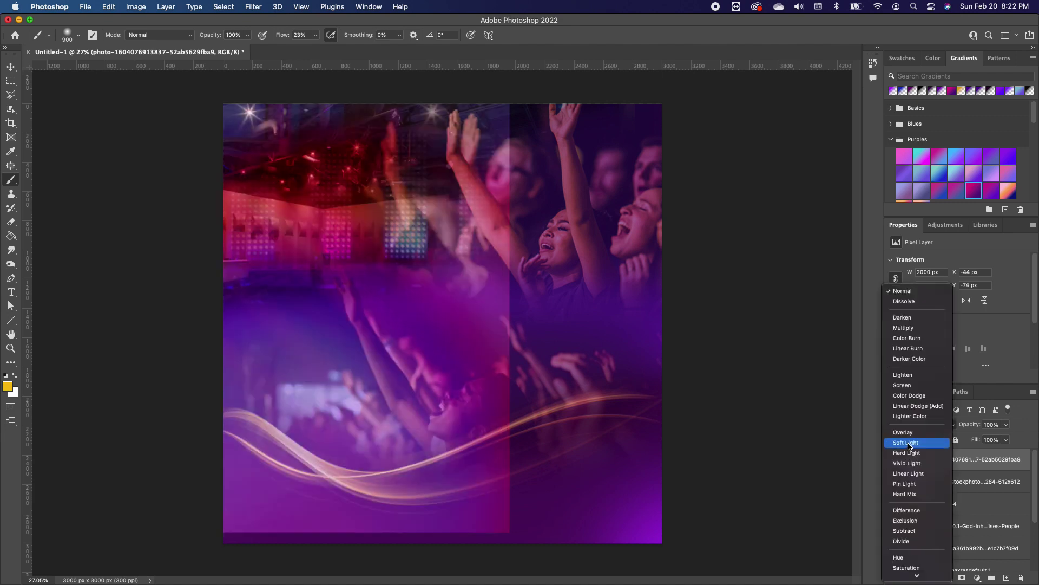
pyautogui.click(909, 445)
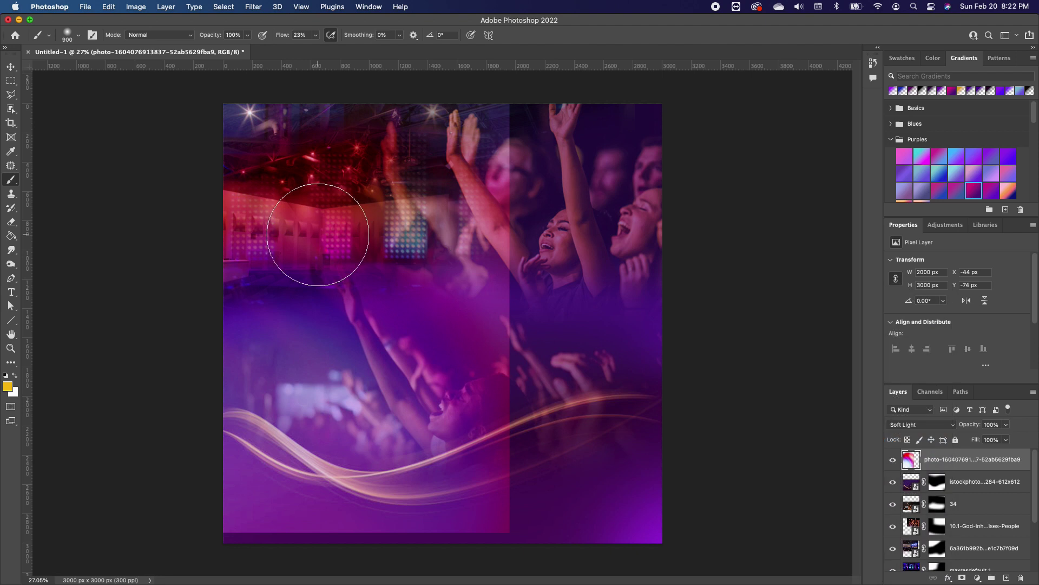
# Move the colour blur image up and left to X -96 px, Y -390 px and enlarge it to about 2844 × 4266 px.
pyautogui.click(11, 68)
pyautogui.moveTo(339, 255); pyautogui.dragTo(330, 204)
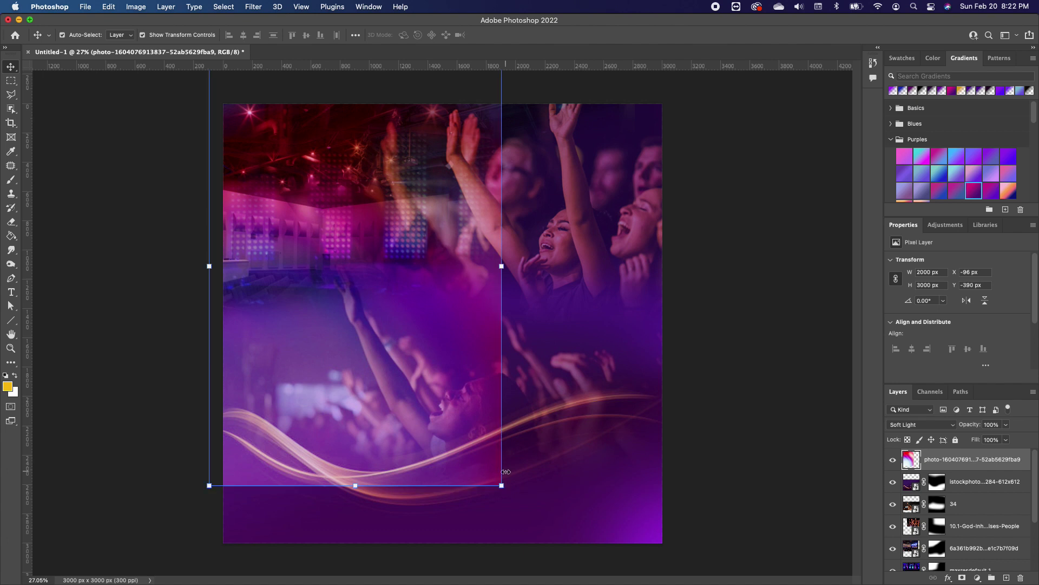
pyautogui.moveTo(502, 485); pyautogui.dragTo(768, 583)
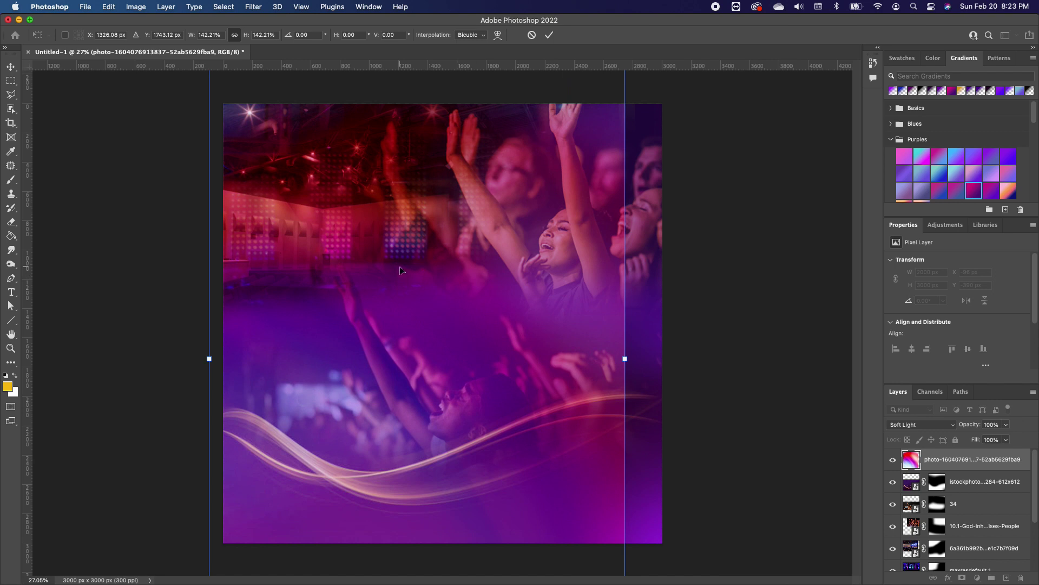
pyautogui.scroll(-2, 388, 266)
pyautogui.press('Return')
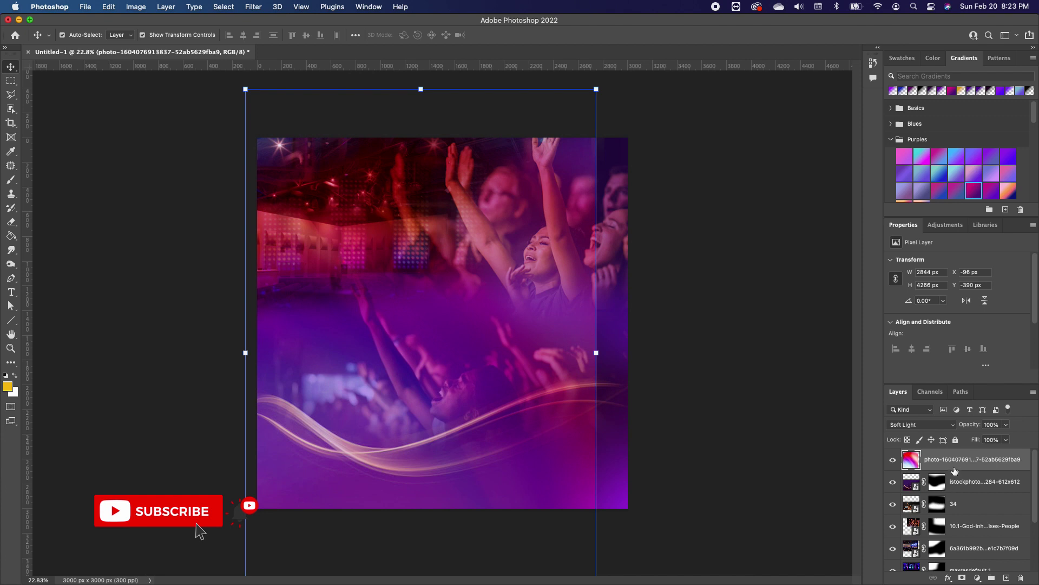
# Add a layer mask to the colour blur image and paint black over its right and lower areas with a 1300 px brush.
pyautogui.click(962, 578)
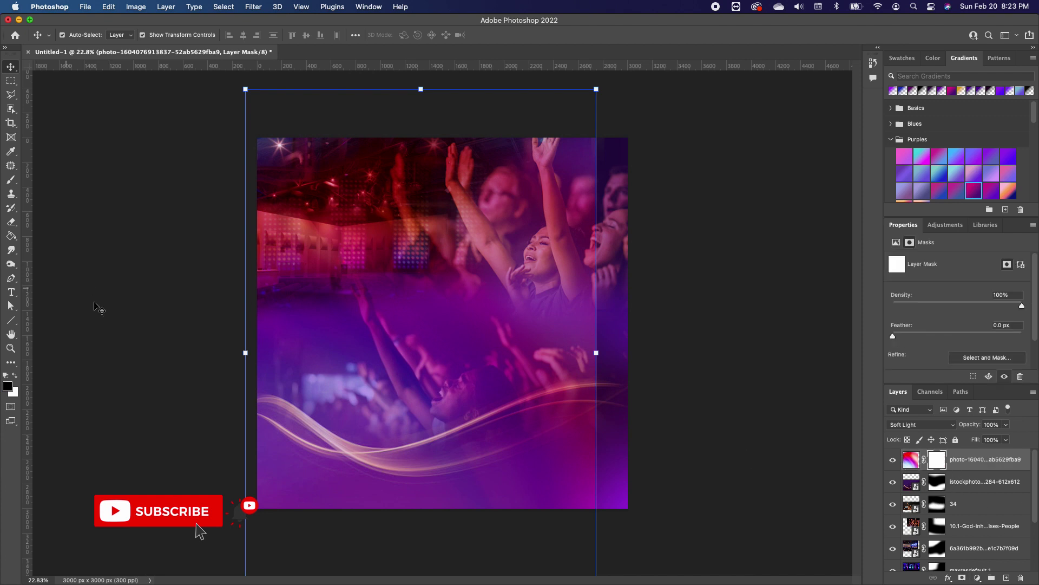
pyautogui.click(12, 178)
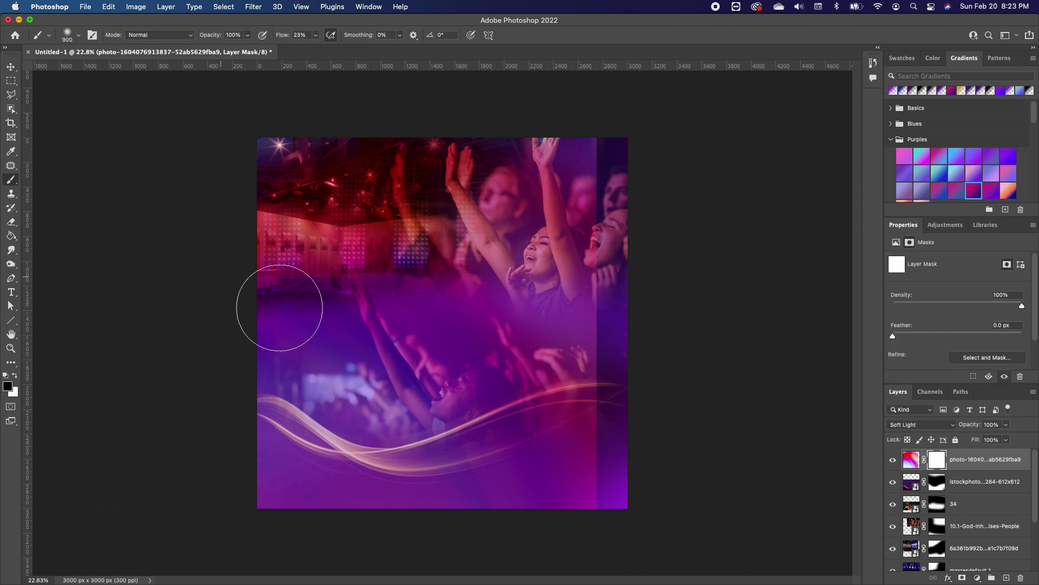
pyautogui.press(']')
pyautogui.press(']')
pyautogui.press(']')
pyautogui.press(']')
pyautogui.moveTo(615, 478)
pyautogui.mouseDown()
pyautogui.moveTo(288, 480)
pyautogui.moveTo(693, 412)
pyautogui.moveTo(703, 330)
pyautogui.moveTo(657, 258)
pyautogui.moveTo(643, 260)
pyautogui.moveTo(649, 135)
pyautogui.mouseUp()
pyautogui.moveTo(422, 417); pyautogui.dragTo(482, 371)
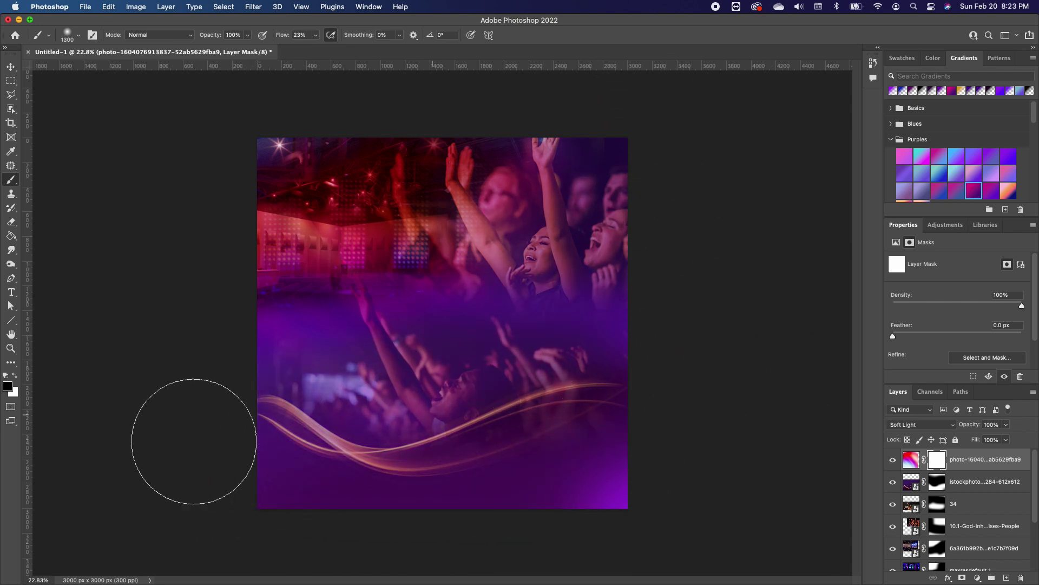
pyautogui.press('super+z')
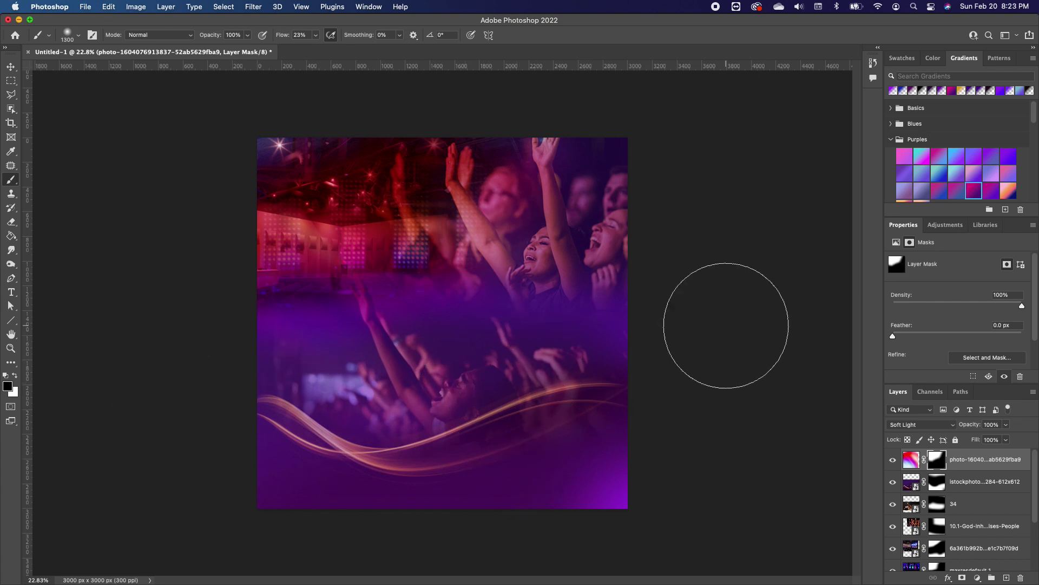
# Nudge the 6a361b992b stage photo layer up to Y -345 px.
pyautogui.click(11, 66)
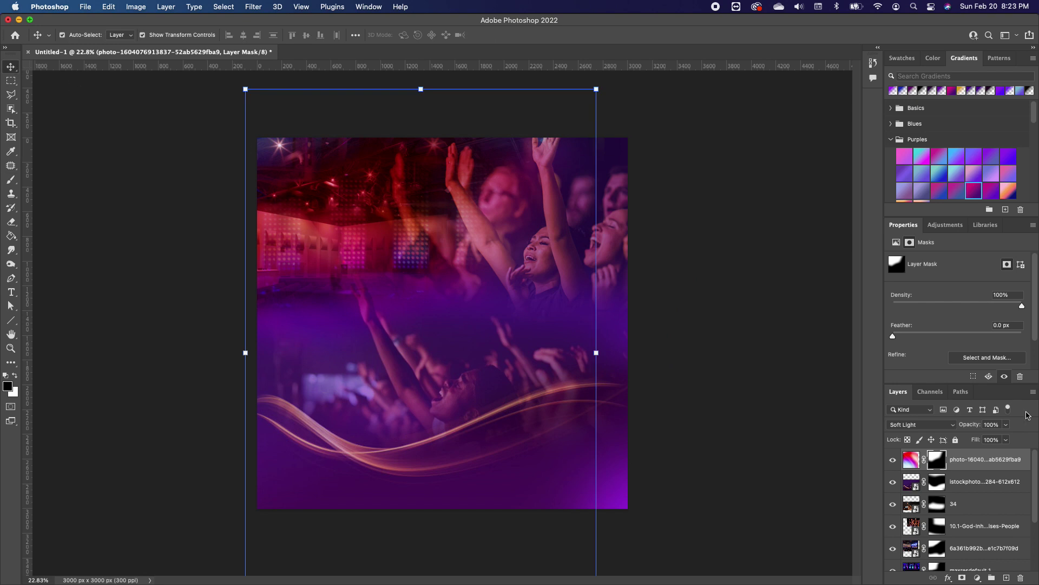
pyautogui.click(957, 550)
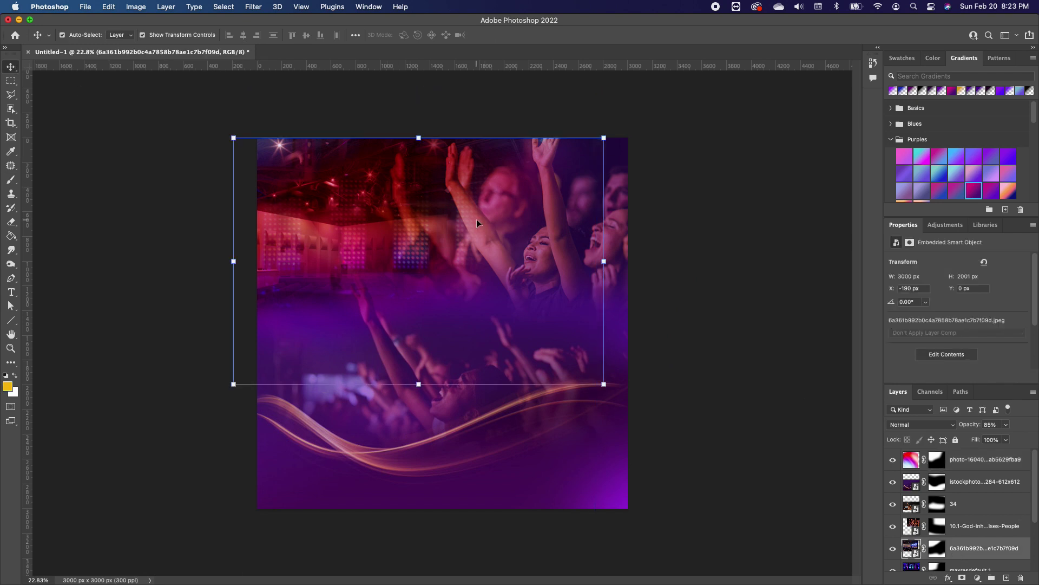
pyautogui.hotkey('shift', 'Up')
pyautogui.hotkey('shift', 'Up')
pyautogui.hotkey('shift', 'Up')
pyautogui.hotkey('shift', 'Up')
pyautogui.hotkey('shift', 'Up')
pyautogui.hotkey('shift', 'Up')
pyautogui.hotkey('shift', 'Up')
pyautogui.hotkey('shift', 'Up')
pyautogui.hotkey('shift', 'Up')
pyautogui.hotkey('shift', 'Up')
pyautogui.hotkey('shift', 'Up')
pyautogui.hotkey('shift', 'Up')
pyautogui.hotkey('shift', 'Up')
pyautogui.hotkey('shift', 'Up')
pyautogui.hotkey('shift', 'Up')
pyautogui.hotkey('shift', 'Up')
pyautogui.hotkey('shift', 'Up')
pyautogui.hotkey('shift', 'Up')
pyautogui.hotkey('shift', 'Up')
pyautogui.hotkey('shift', 'Up')
pyautogui.hotkey('shift', 'Up')
pyautogui.hotkey('shift', 'Up')
pyautogui.hotkey('shift', 'Up')
pyautogui.hotkey('shift', 'Up')
pyautogui.hotkey('shift', 'Up')
pyautogui.hotkey('shift', 'Up')
pyautogui.hotkey('shift', 'Up')
pyautogui.hotkey('shift', 'Up')
pyautogui.hotkey('shift', 'Up')
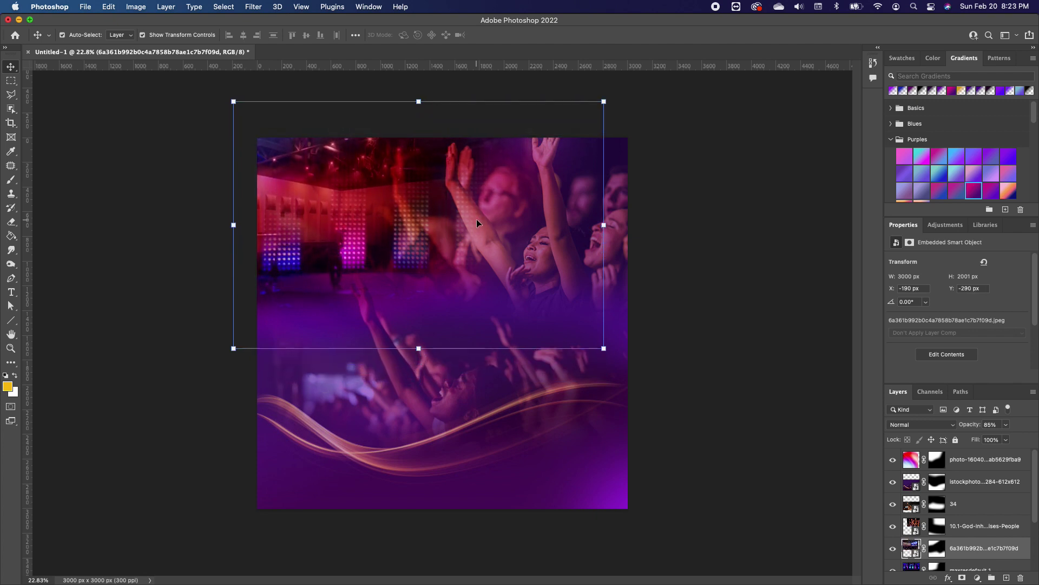
pyautogui.hotkey('shift', 'Up')
pyautogui.hotkey('shift', 'Up')
pyautogui.hotkey('shift', 'Up')
pyautogui.hotkey('shift', 'Up')
pyautogui.hotkey('shift', 'Up')
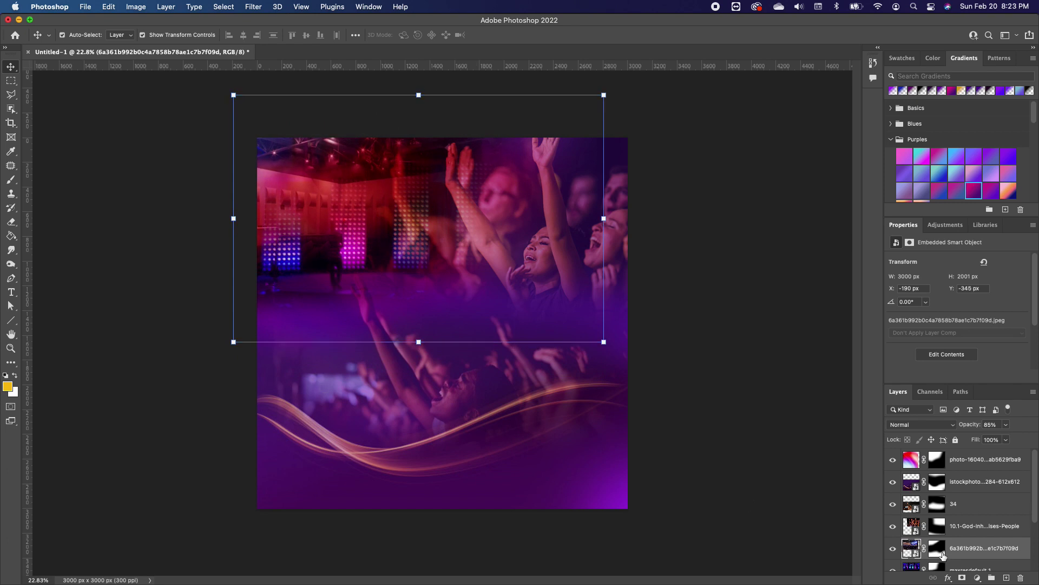
# Paint black on the 6a361b992b photo's layer mask over the left wall area to uncover the stage's light panels beneath.
pyautogui.click(941, 550)
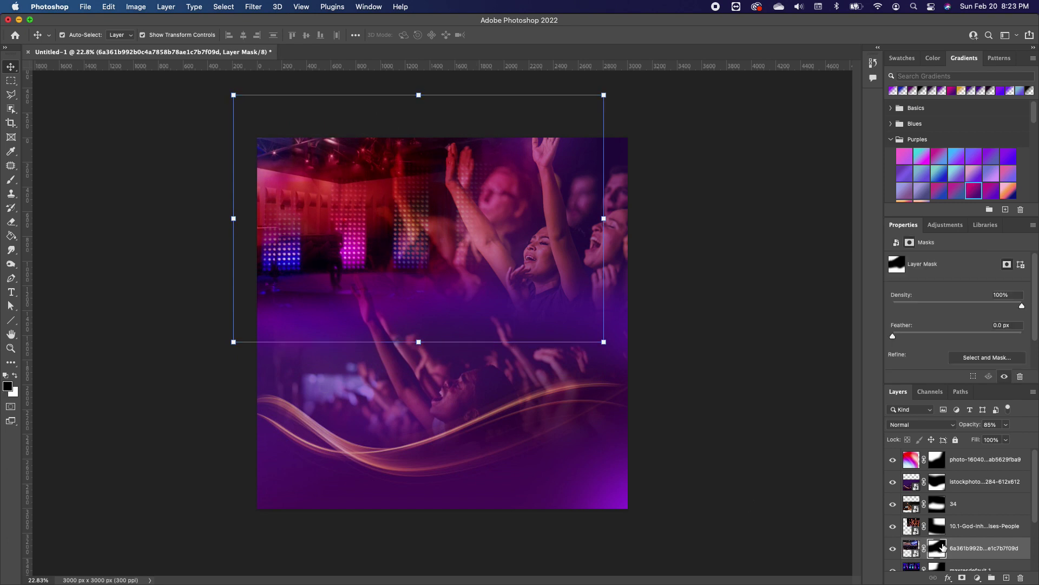
pyautogui.click(12, 180)
pyautogui.moveTo(360, 277)
pyautogui.mouseDown()
pyautogui.moveTo(262, 278)
pyautogui.moveTo(390, 280)
pyautogui.moveTo(369, 254)
pyautogui.moveTo(404, 256)
pyautogui.moveTo(240, 270)
pyautogui.mouseUp()
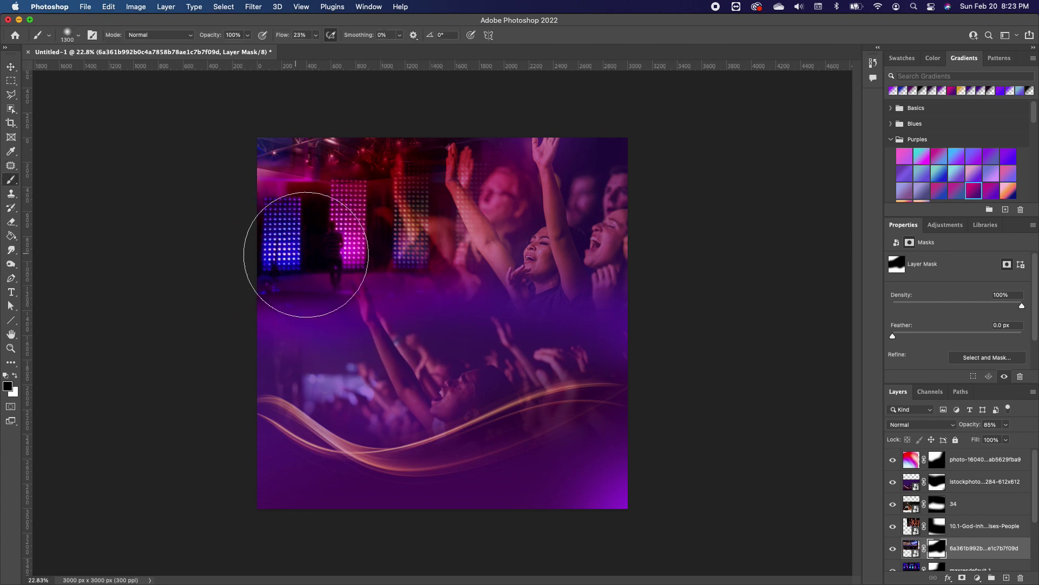
pyautogui.click(11, 67)
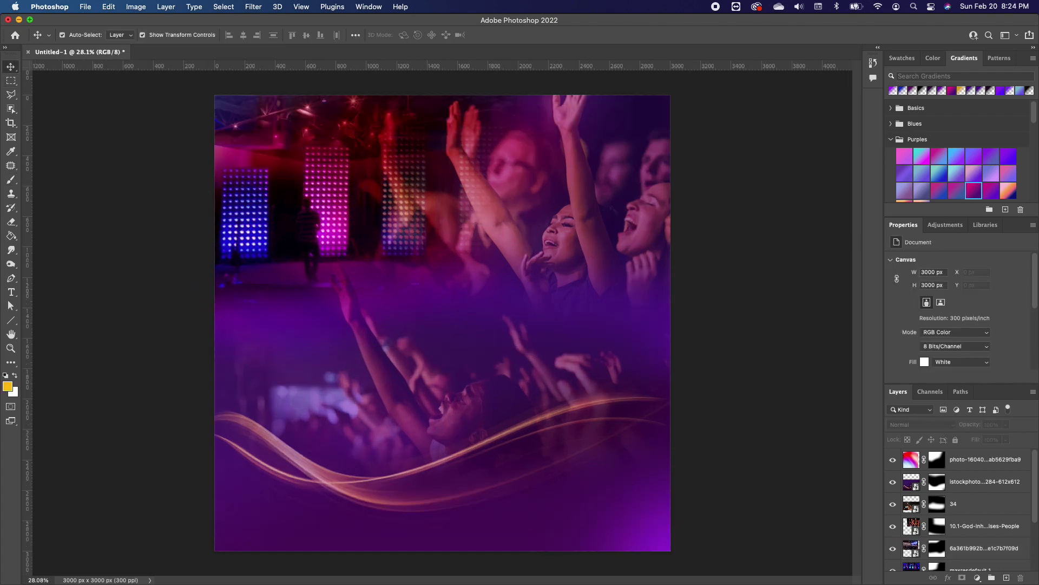
# Add a white 30 pt text line reading WOMEN'S on the canvas below the stage's light panels.
pyautogui.click(12, 292)
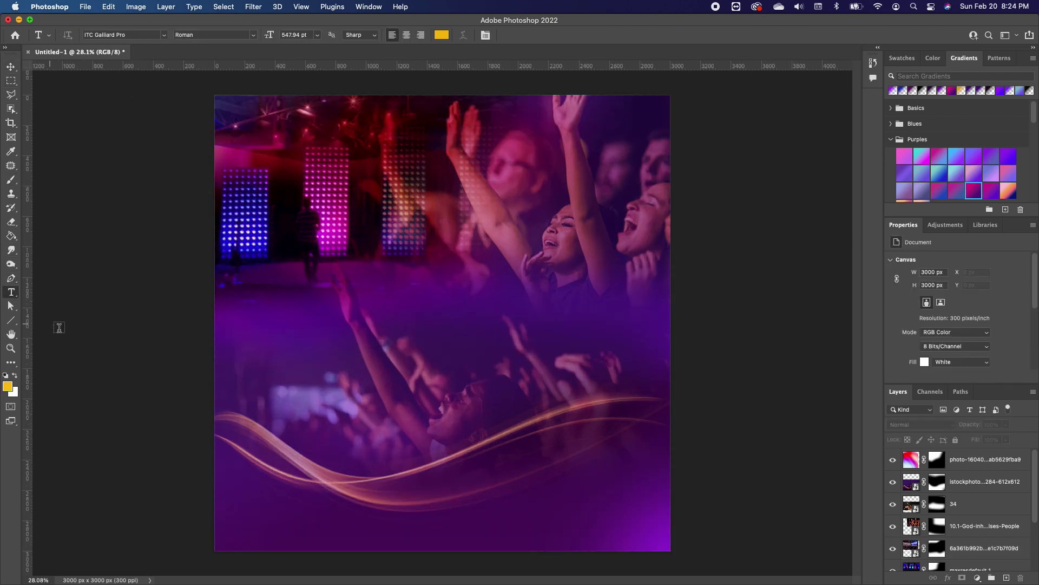
pyautogui.click(18, 377)
pyautogui.click(291, 304)
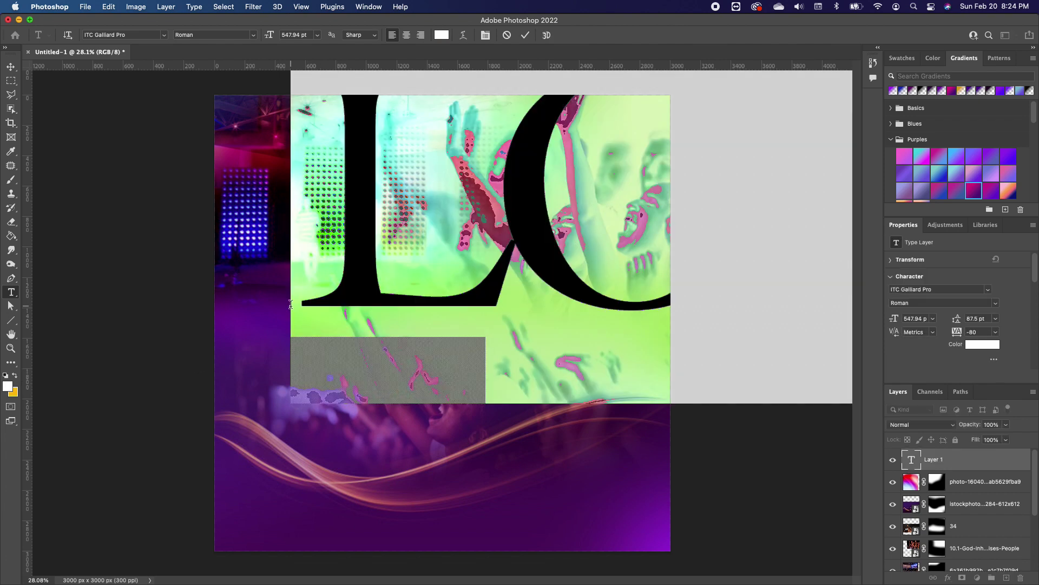
pyautogui.write('WOMEN')
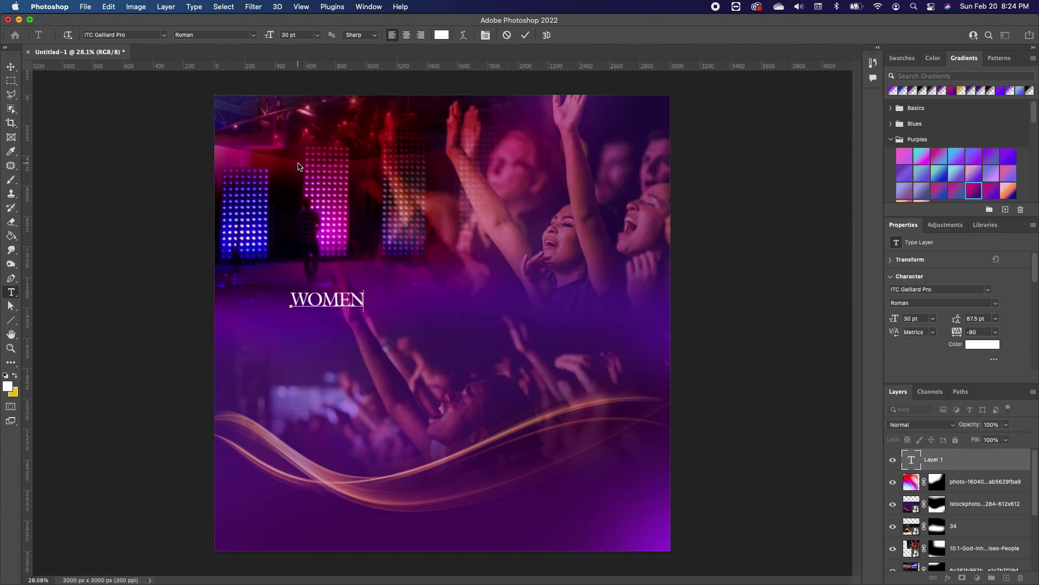
pyautogui.write("'S")
# Change the font of the whole WOMEN'S text to Geometr415 Blk BT Black.
pyautogui.press('super+a')
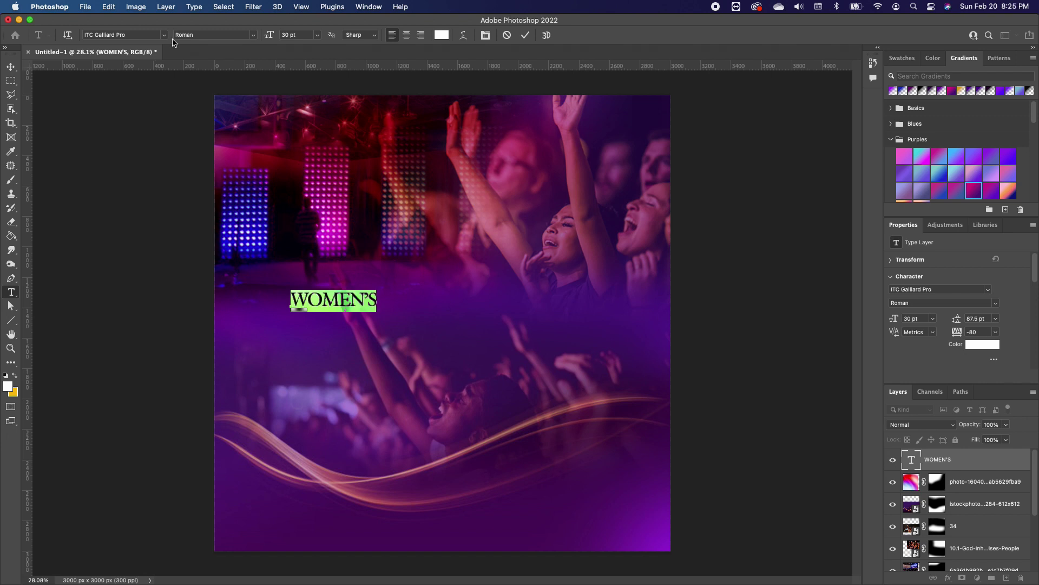
pyautogui.click(157, 35)
pyautogui.write('GEO')
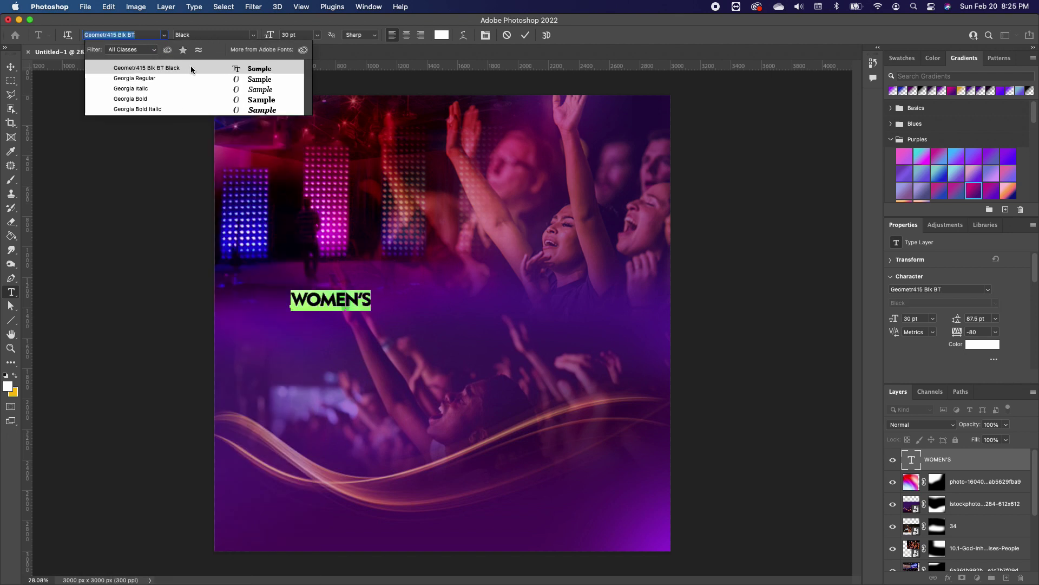
pyautogui.click(191, 66)
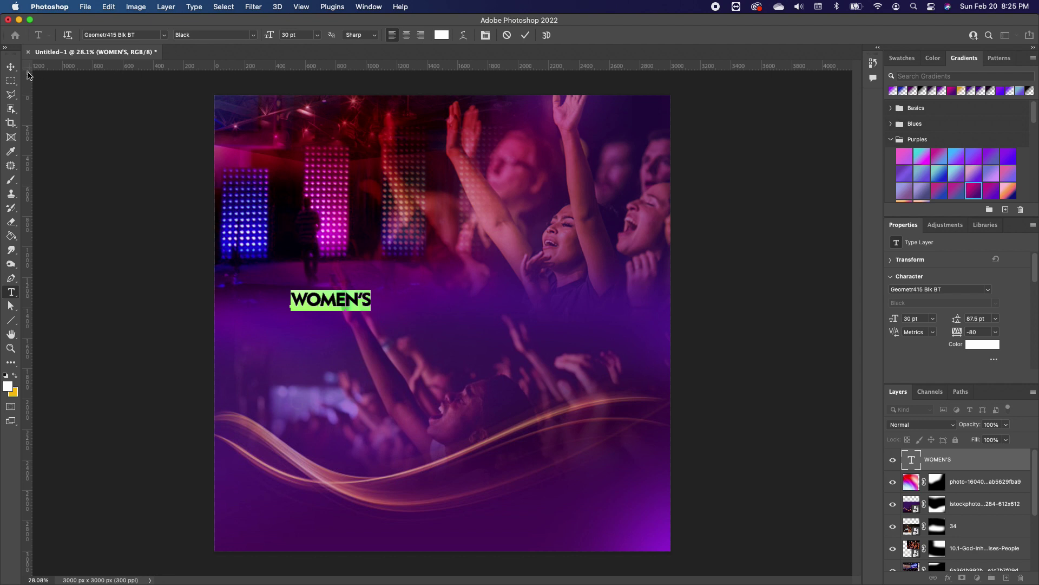
# Enlarge the WOMEN'S text to about 145.48 pt and centre it horizontally across the middle of the flyer.
pyautogui.press('super+t')
pyautogui.moveTo(373, 290); pyautogui.dragTo(698, 206)
pyautogui.moveTo(298, 316); pyautogui.dragTo(260, 320)
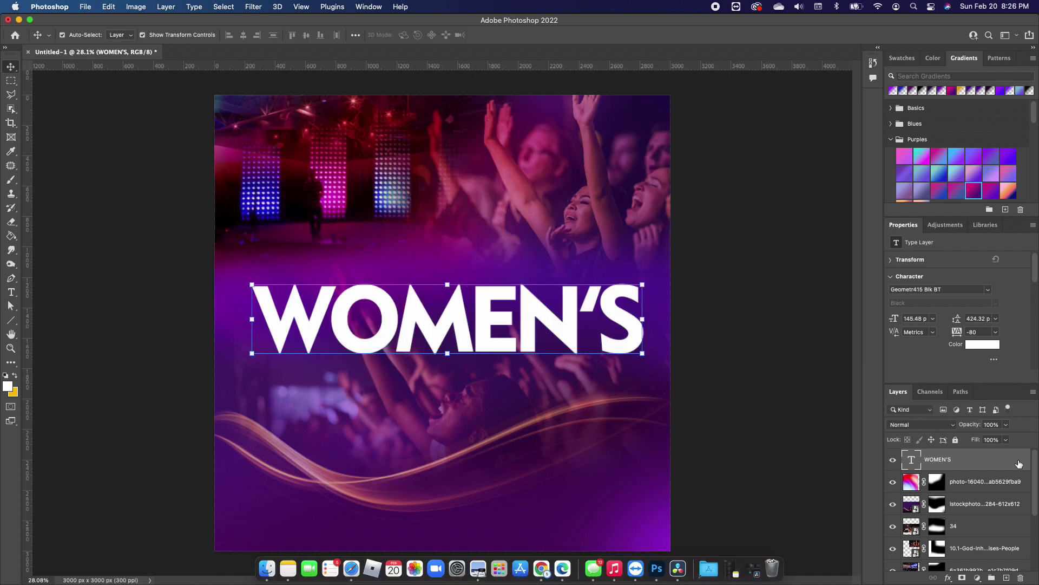
pyautogui.press('Return')
# Add a black drop shadow to the WOMEN'S layer with 58% opacity, 13 px distance, 32% spread and 79 px size.
pyautogui.doubleClick(1018, 463)
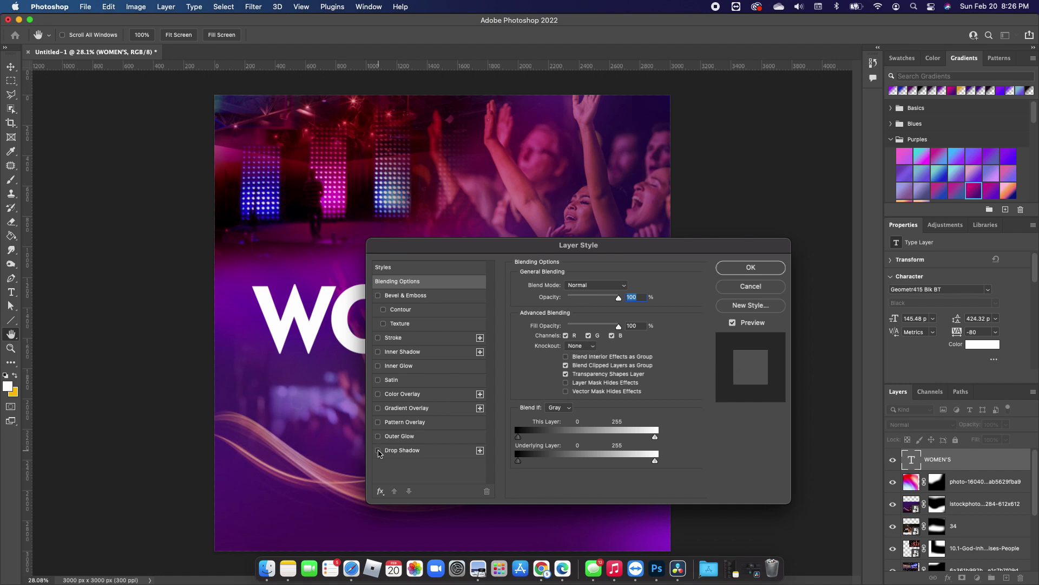
pyautogui.click(443, 453)
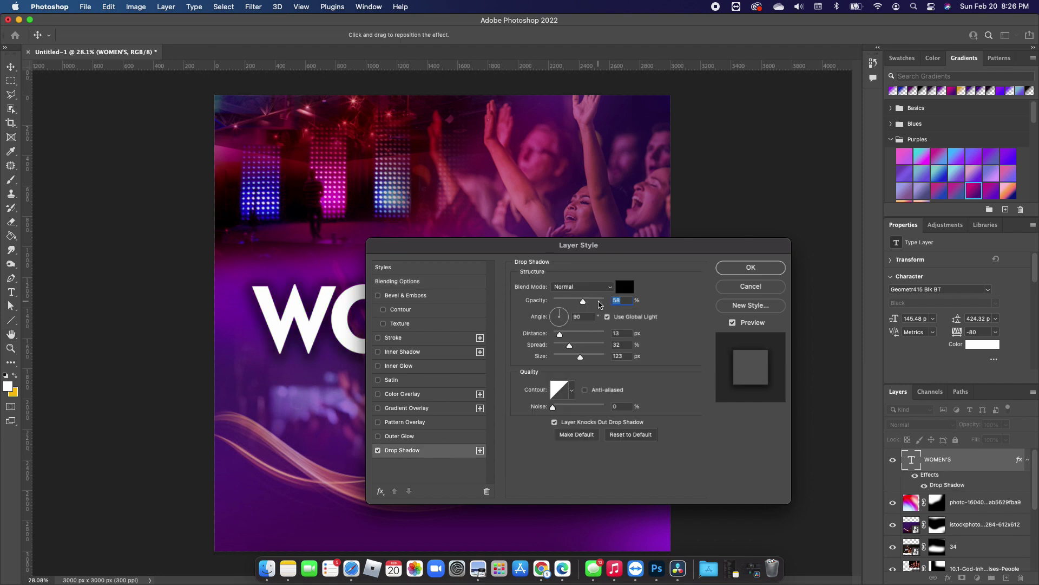
pyautogui.moveTo(497, 250); pyautogui.dragTo(724, 168)
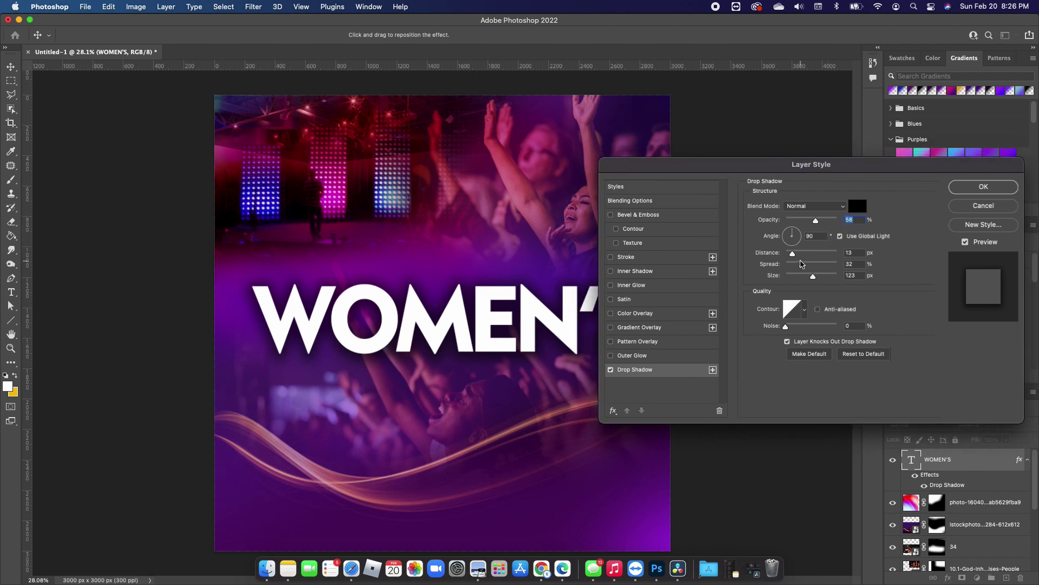
pyautogui.moveTo(813, 277); pyautogui.dragTo(805, 279)
pyautogui.moveTo(806, 279); pyautogui.dragTo(805, 278)
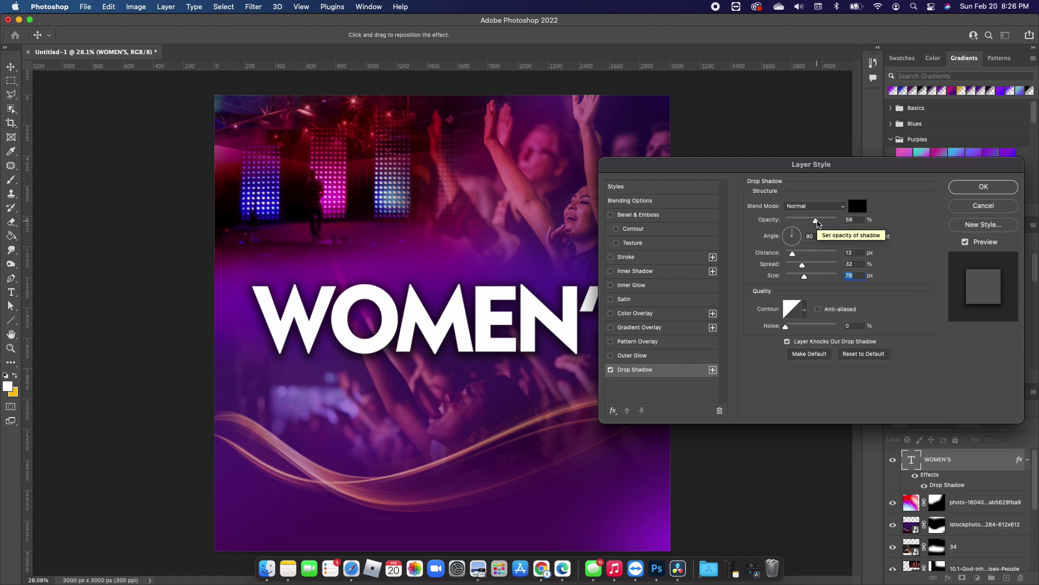
pyautogui.click(982, 187)
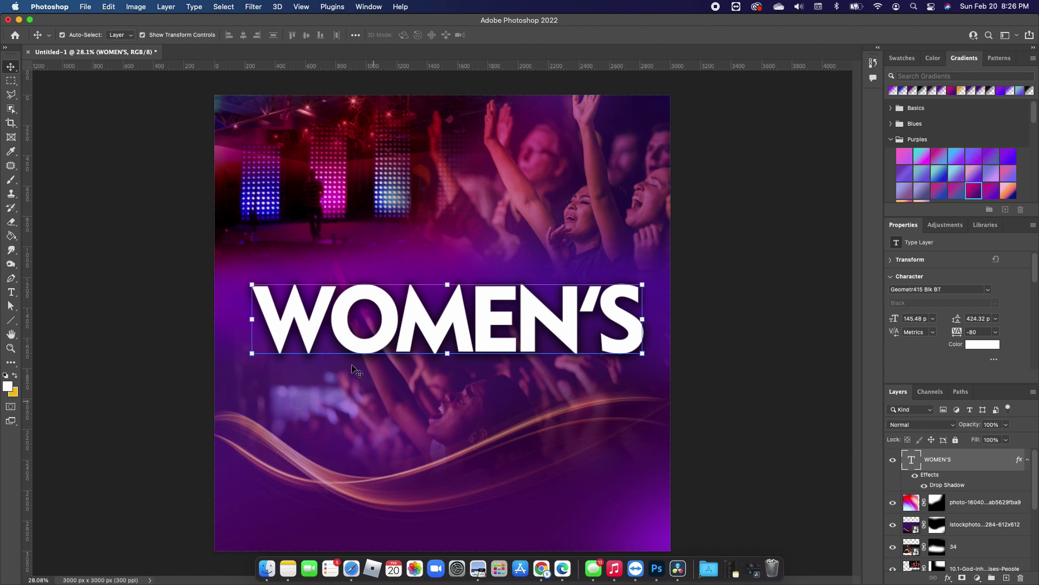
# Add a new text layer reading Conference and set its font to Charles Sebastian Regular.
pyautogui.click(11, 293)
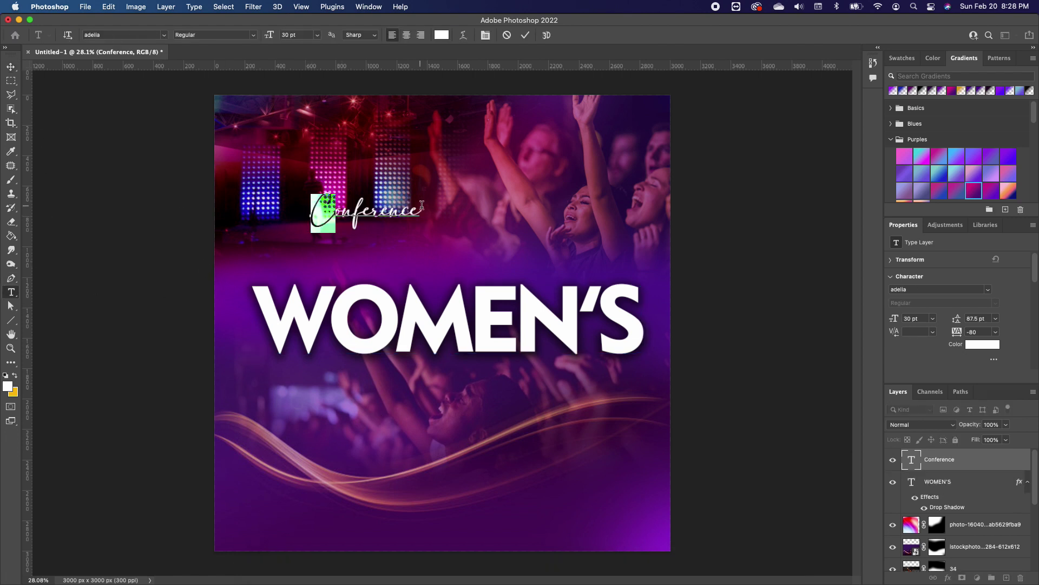
pyautogui.moveTo(422, 205); pyautogui.dragTo(299, 204)
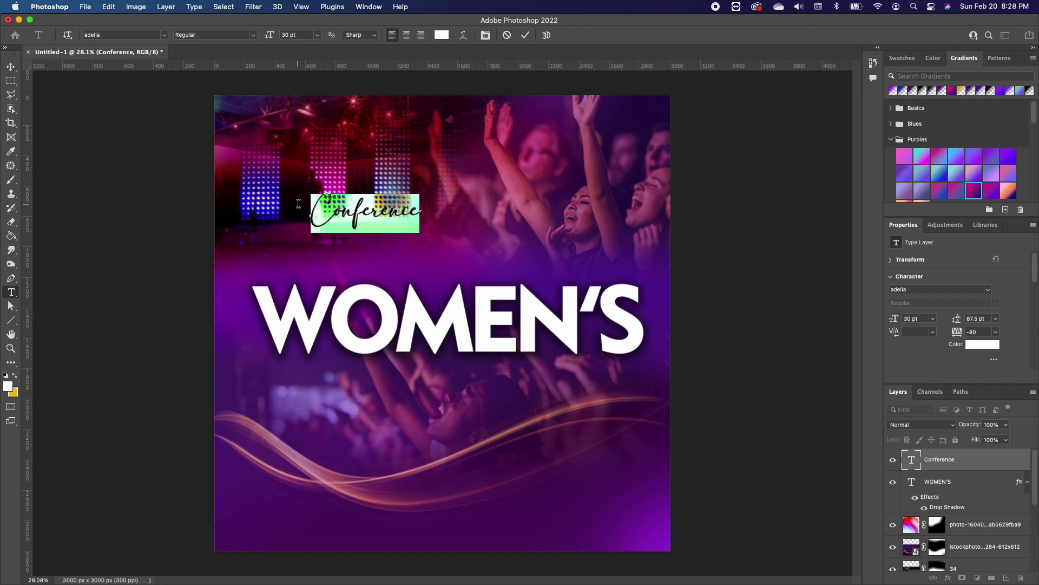
pyautogui.click(155, 36)
pyautogui.write('char')
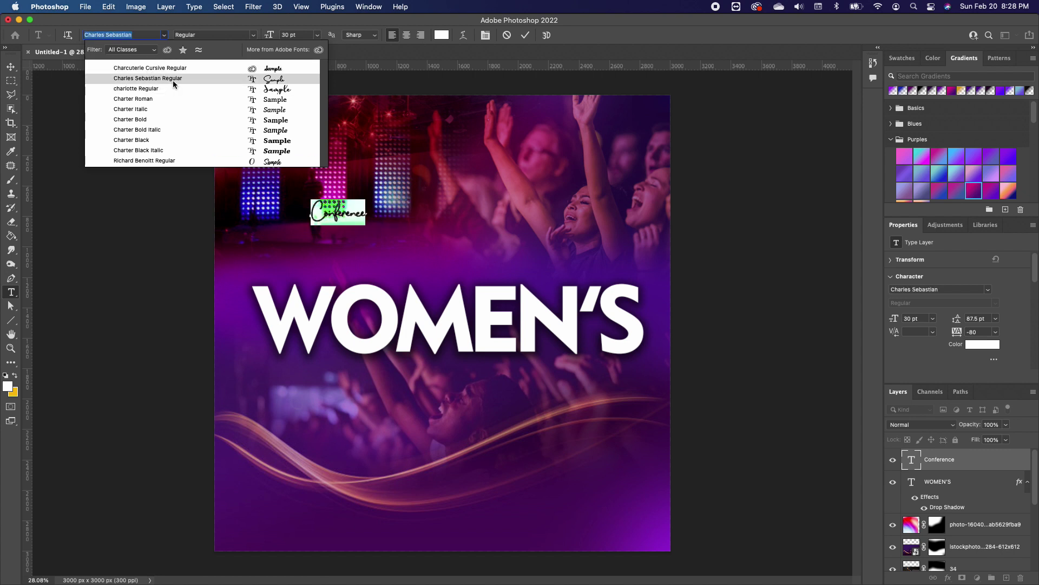
pyautogui.click(173, 80)
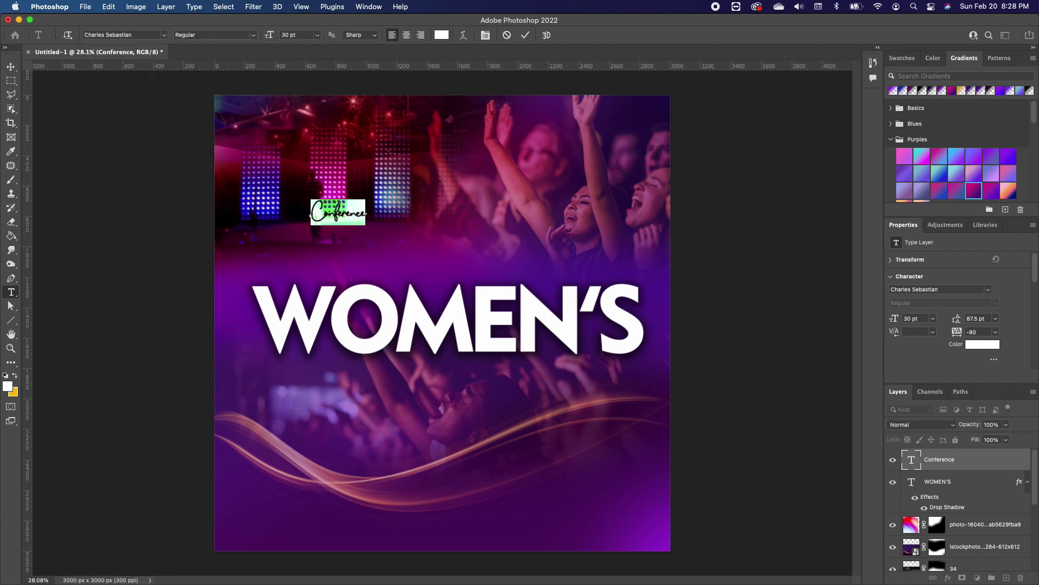
# Enlarge the Conference text to about 112.19 pt and place it centred over the lower edge of WOMEN'S.
pyautogui.click(10, 67)
pyautogui.moveTo(367, 199); pyautogui.dragTo(521, 129)
pyautogui.moveTo(421, 152); pyautogui.dragTo(447, 335)
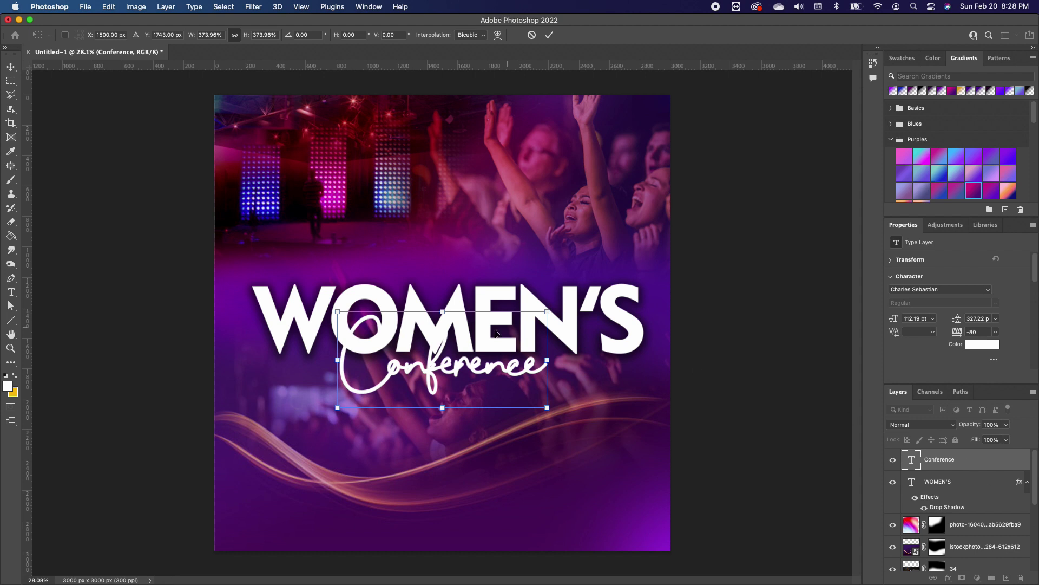
# Recolour the whole word Conference with the golden yellow swatch.
pyautogui.doubleClick(489, 367)
pyautogui.doubleClick(517, 364)
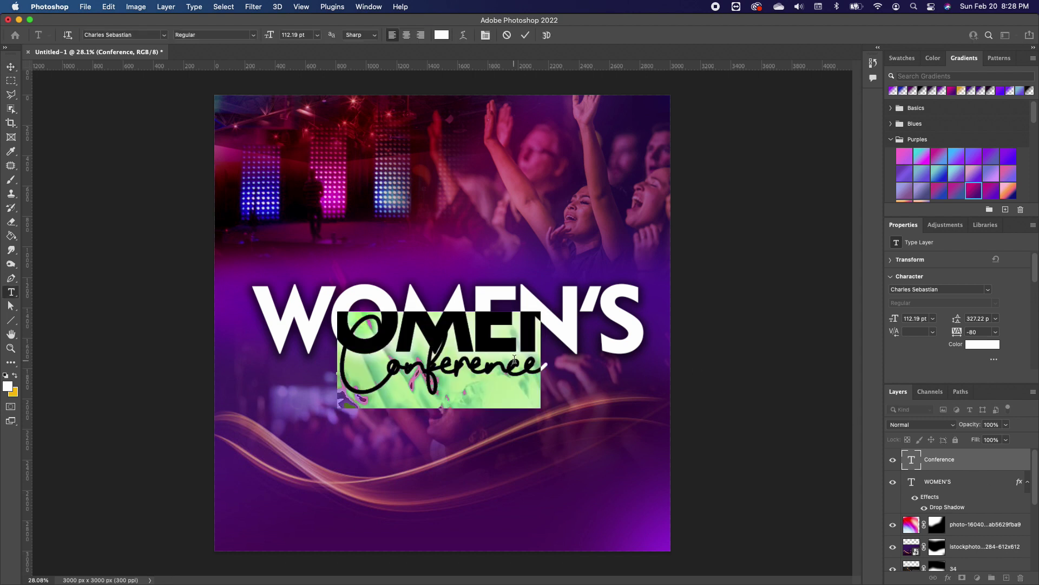
pyautogui.click(15, 375)
pyautogui.hotkey('ctrl', 'Return')
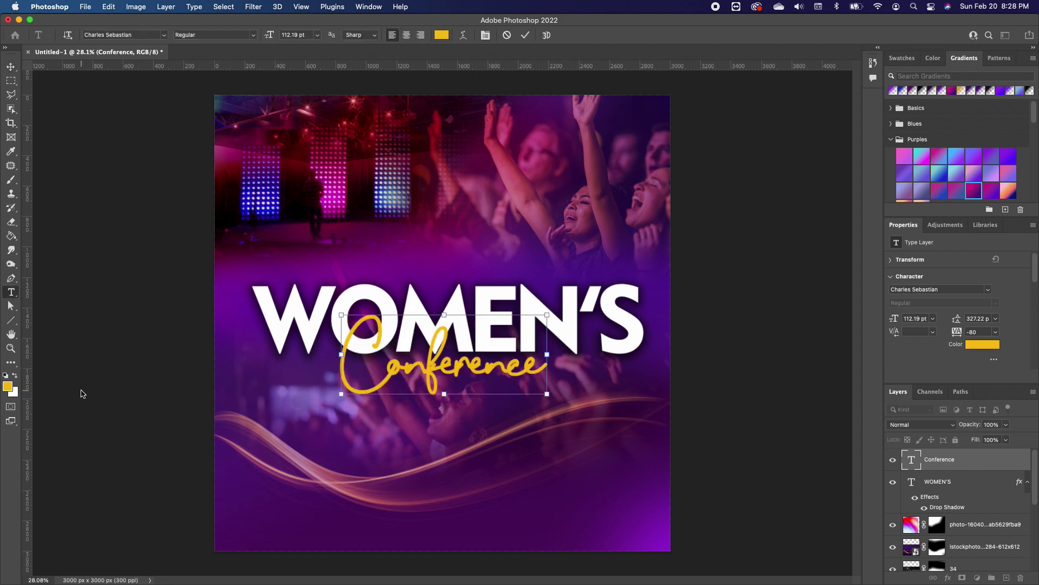
pyautogui.press('v')
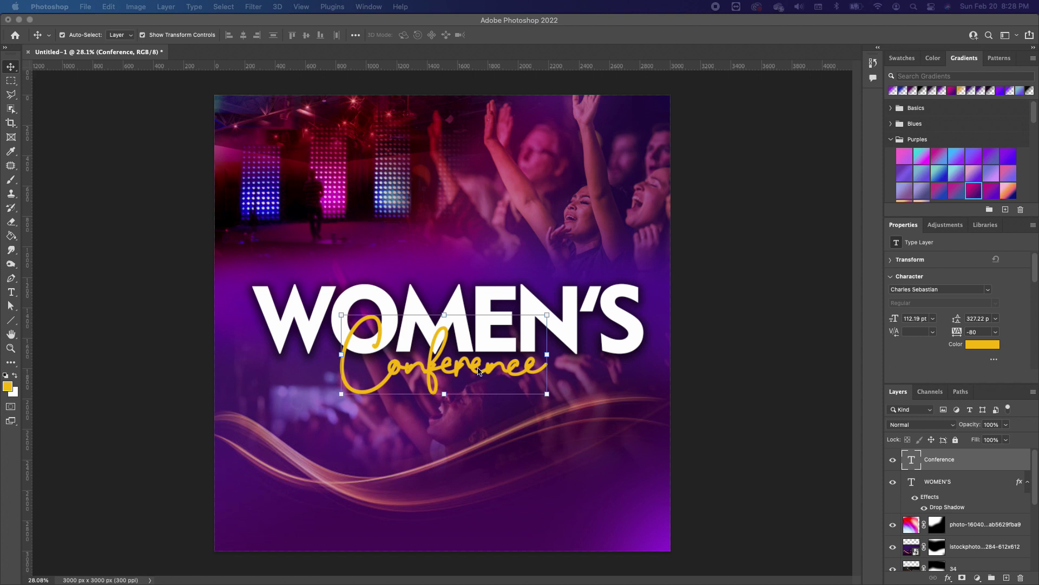
# Add a drop shadow to the Conference layer with 13 px distance, 32% spread and 79 px size.
pyautogui.doubleClick(1012, 464)
pyautogui.click(611, 370)
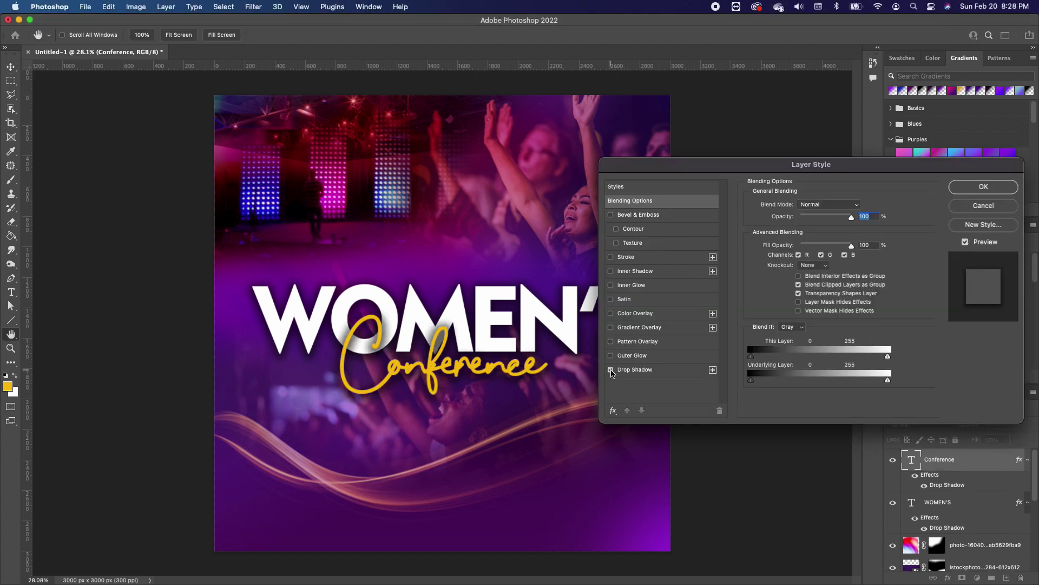
pyautogui.click(690, 375)
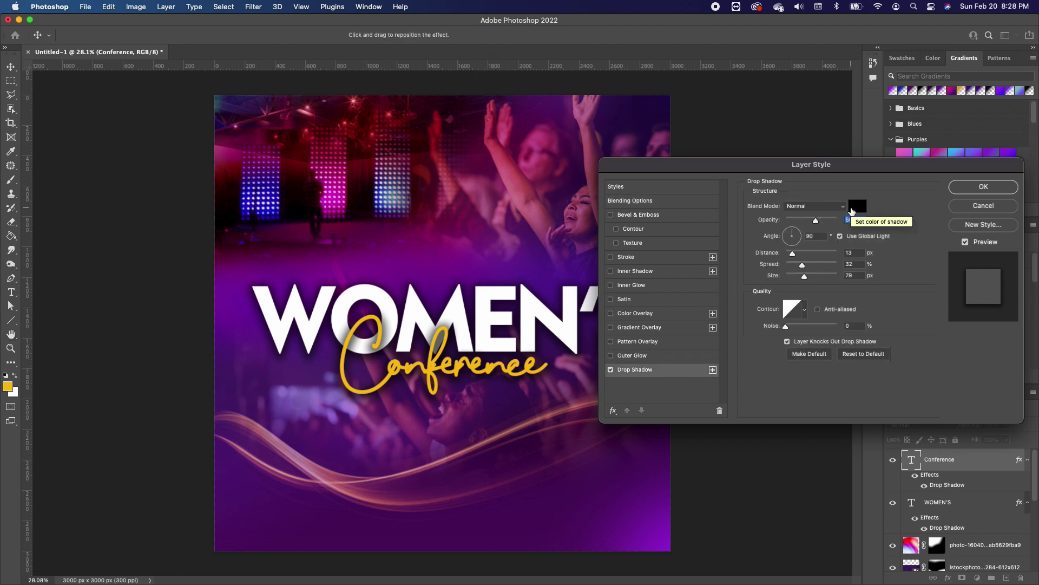
pyautogui.click(996, 186)
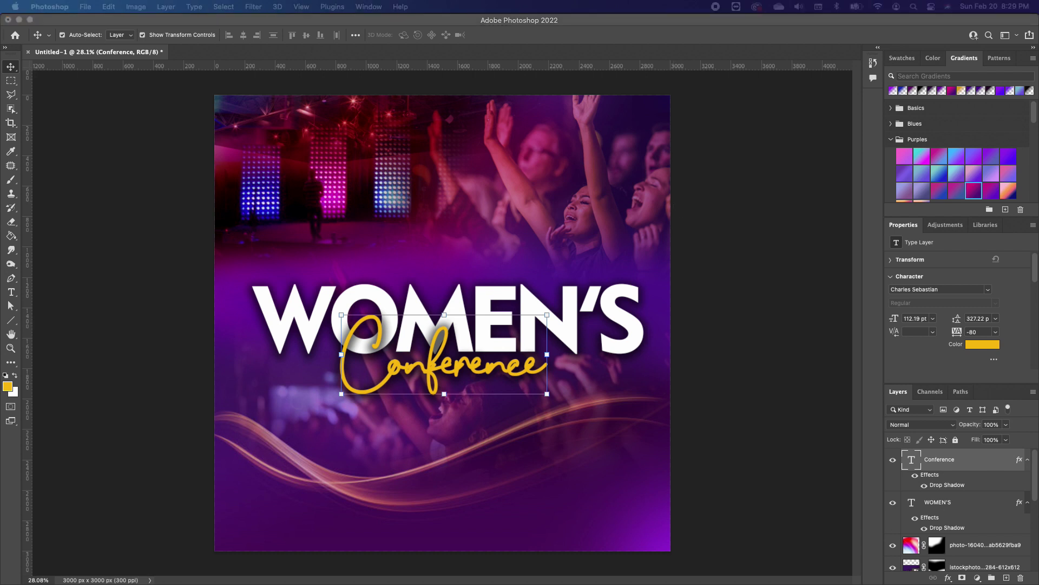
# Place the portrait photo of the woman in blue lace into the flyer and move it to about X 11 px, Y 150 px.
pyautogui.moveTo(4, 328); pyautogui.dragTo(503, 269)
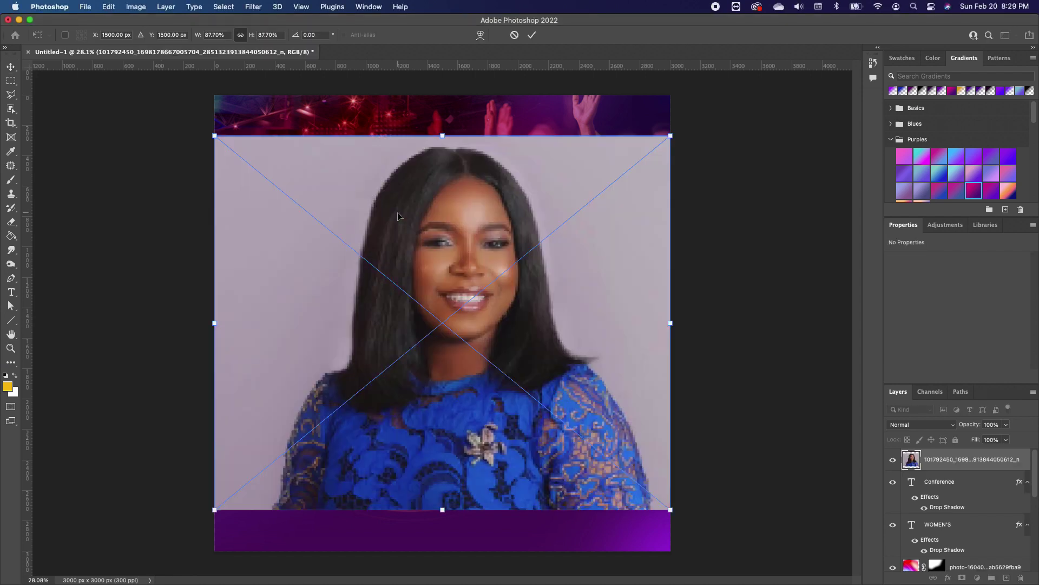
pyautogui.press('Return')
pyautogui.moveTo(456, 348); pyautogui.dragTo(458, 330)
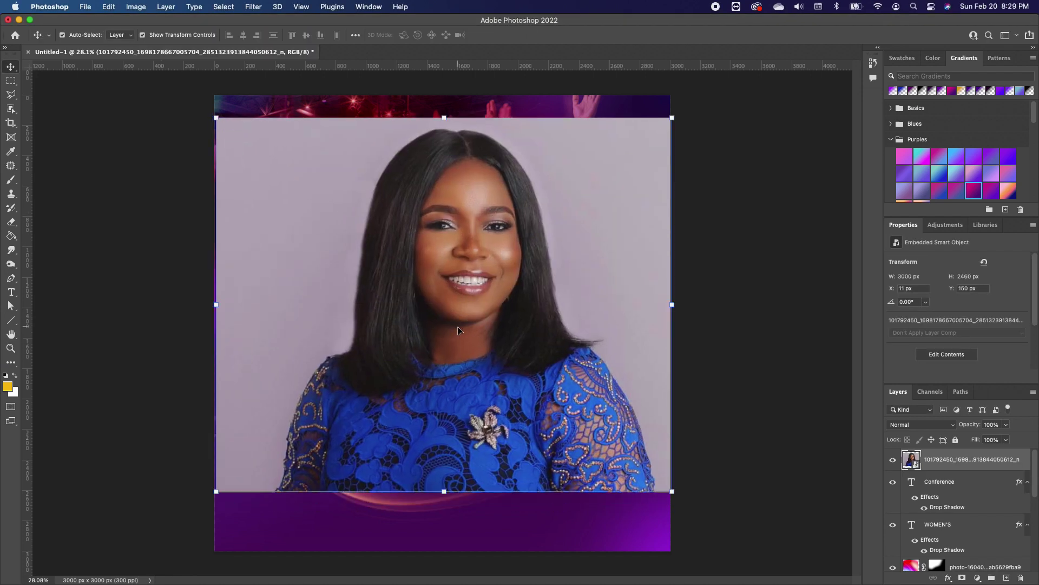
# Convert the portrait smart object to layers, retaining its transforms, and remove its background.
pyautogui.click(17, 112)
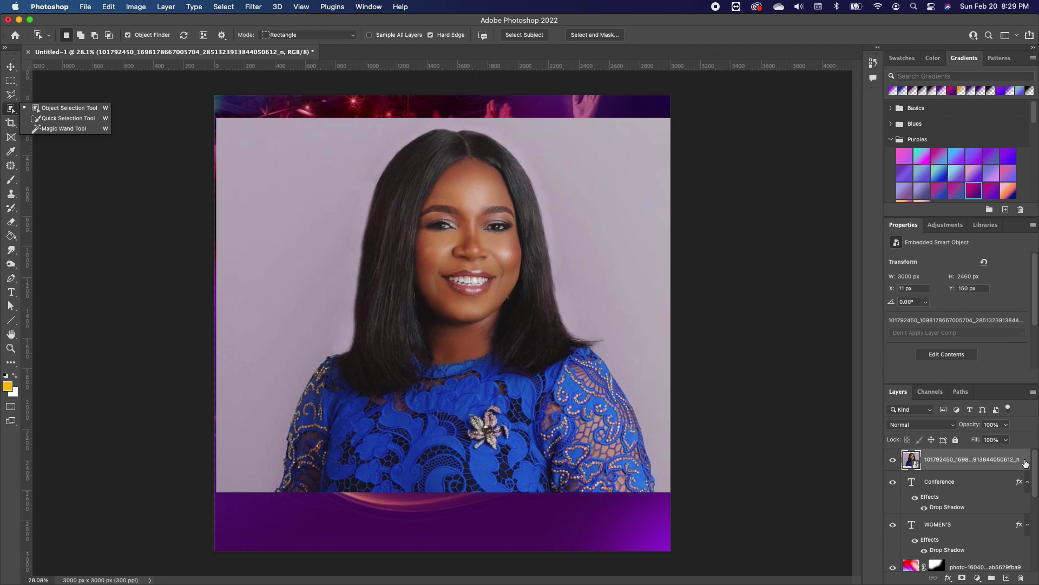
pyautogui.scroll(-3, 986, 288)
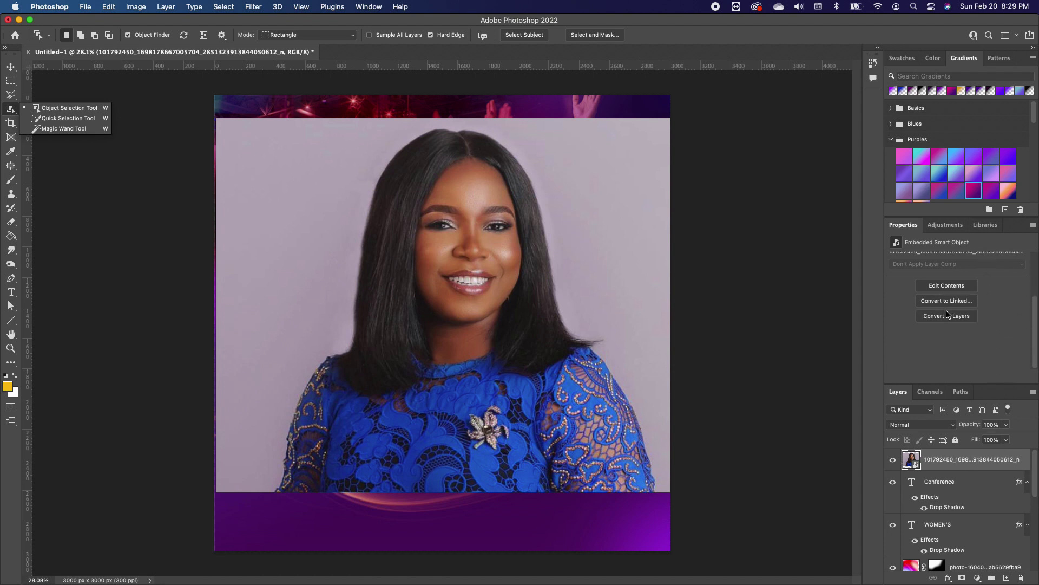
pyautogui.click(945, 319)
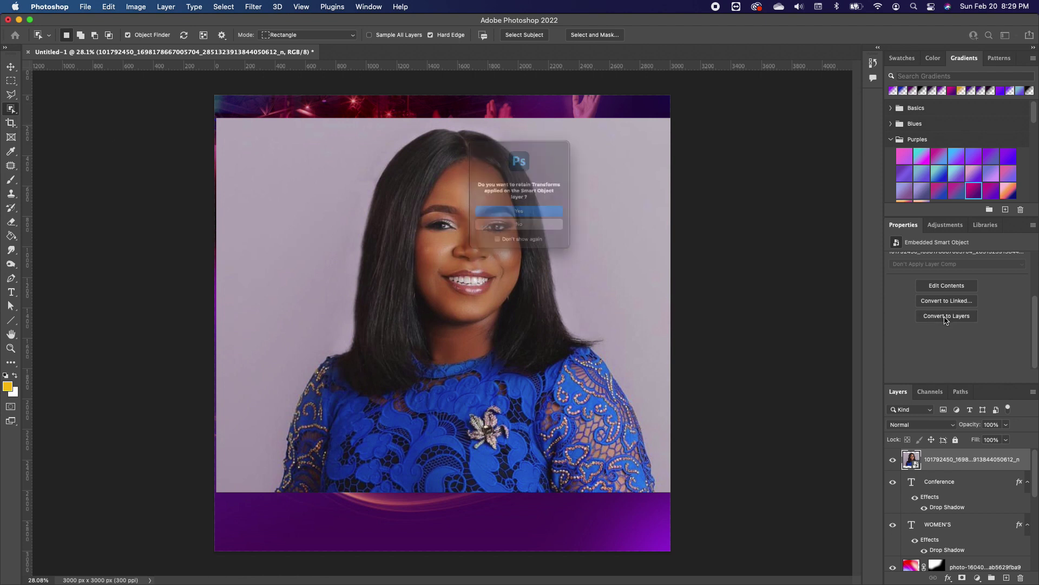
pyautogui.click(520, 218)
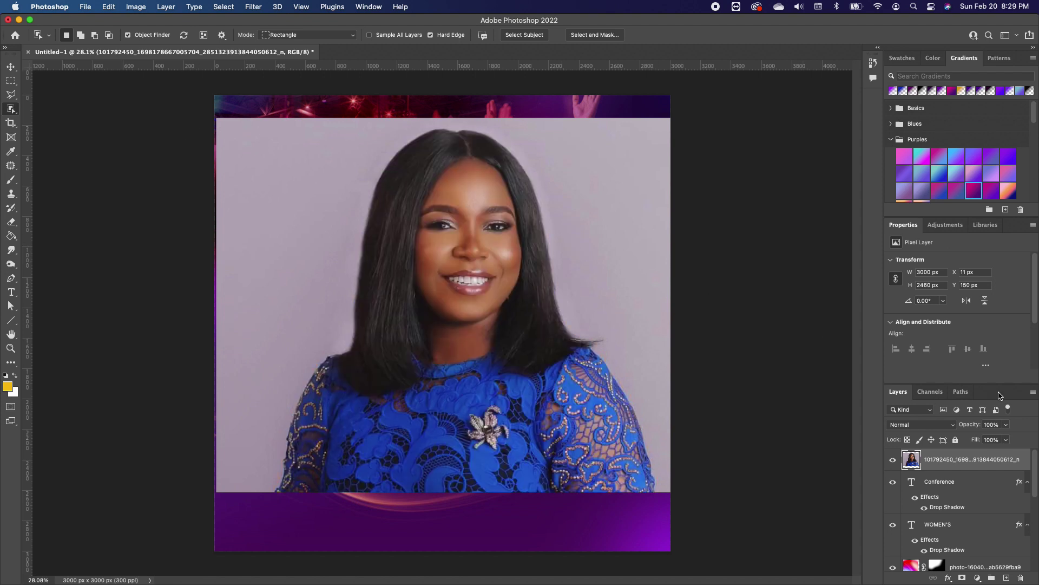
pyautogui.scroll(-4, 981, 359)
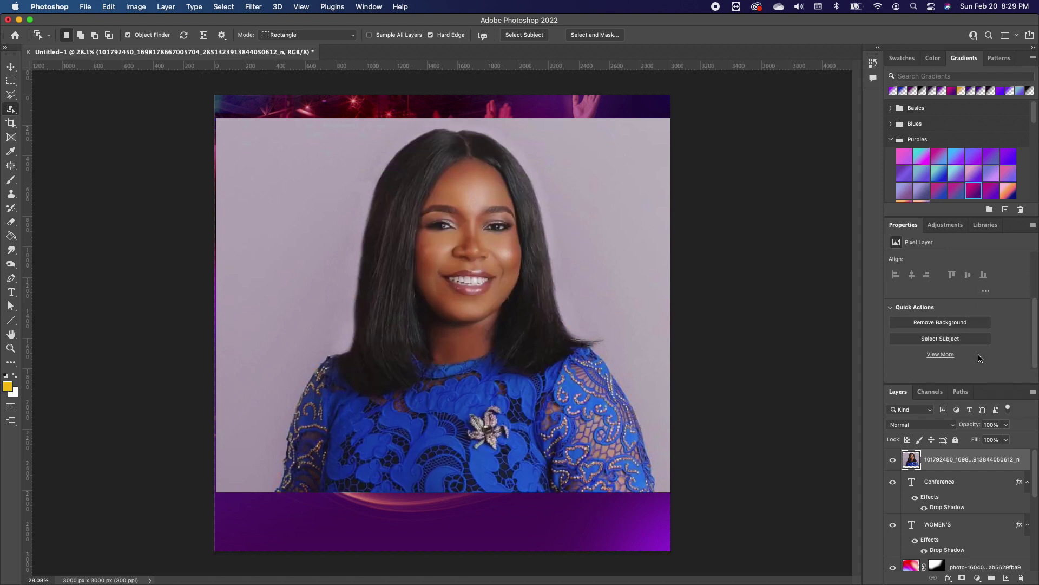
pyautogui.click(956, 324)
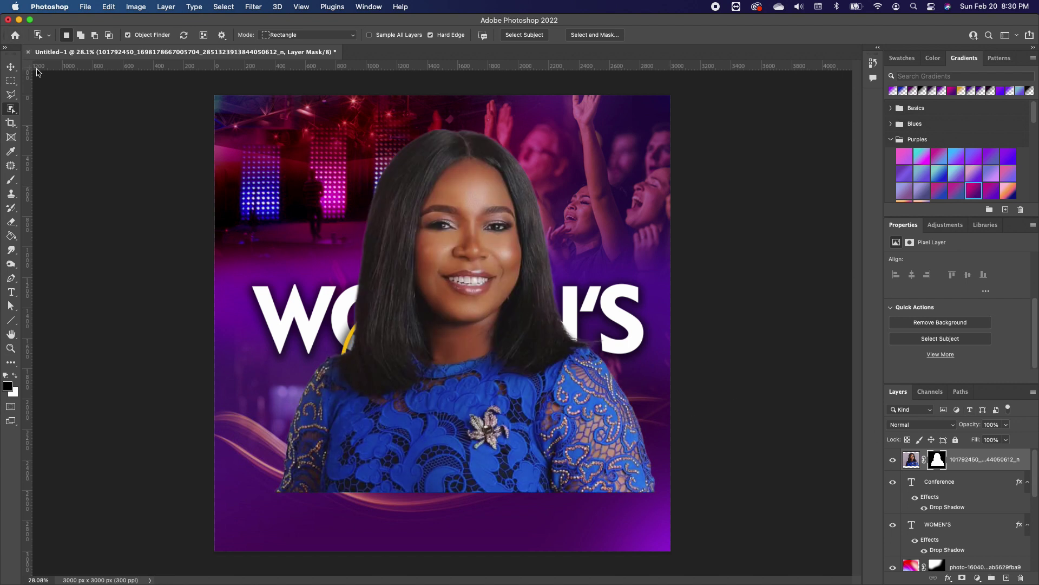
# Scale the portrait to about 1873 × 1535 px at X 564 px, Y 73 px and move its layer below the WOMEN'S text.
pyautogui.click(11, 66)
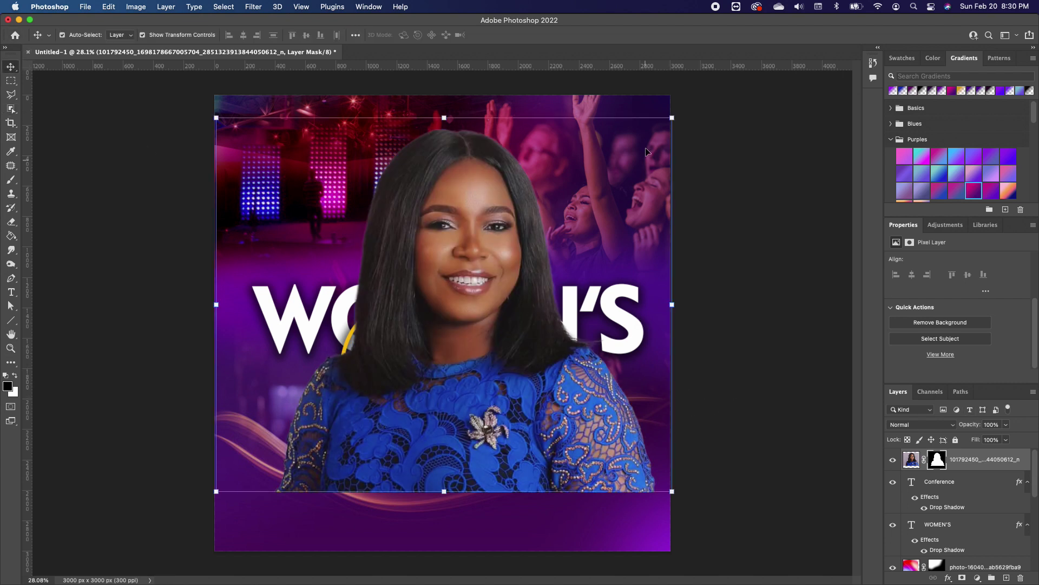
pyautogui.moveTo(673, 118); pyautogui.dragTo(532, 234)
pyautogui.moveTo(354, 407); pyautogui.dragTo(407, 266)
pyautogui.moveTo(584, 93); pyautogui.dragTo(541, 130)
pyautogui.moveTo(439, 291); pyautogui.dragTo(452, 282)
pyautogui.press('Return')
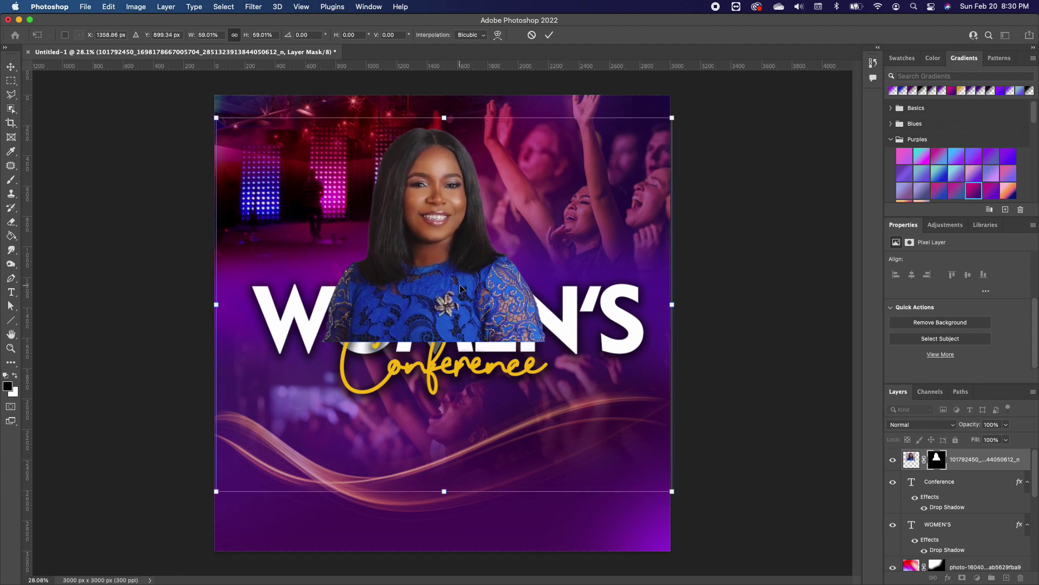
pyautogui.moveTo(985, 459); pyautogui.dragTo(960, 551)
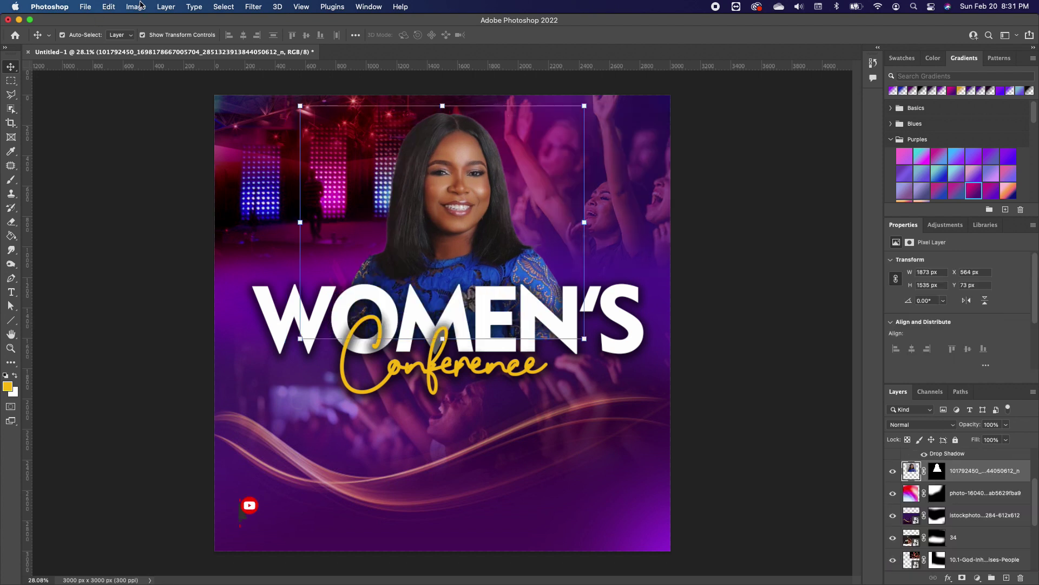
# Adjust the portrait's brightness to 11 and contrast to 76.
pyautogui.click(136, 7)
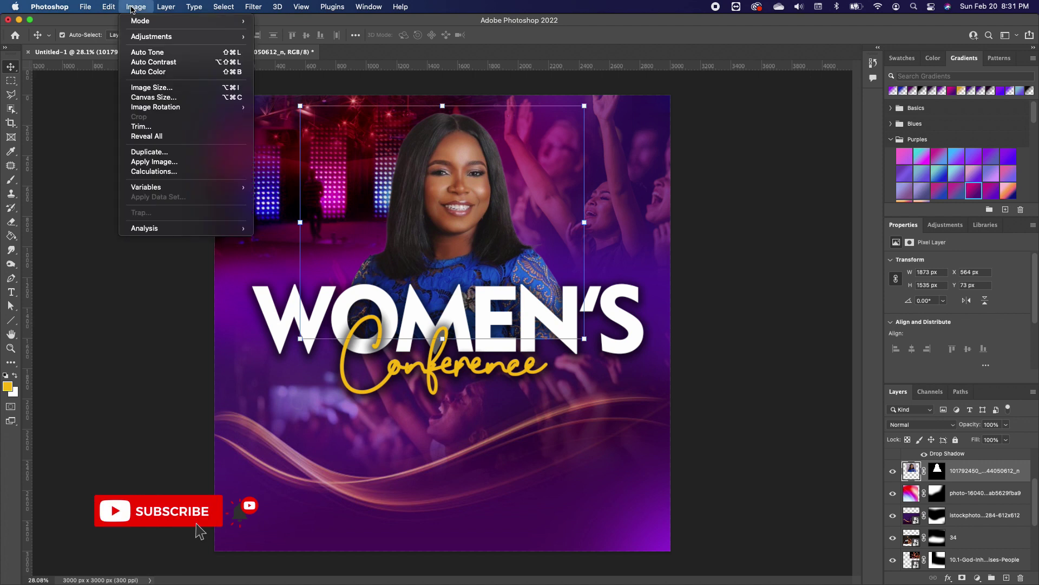
pyautogui.moveTo(157, 37)
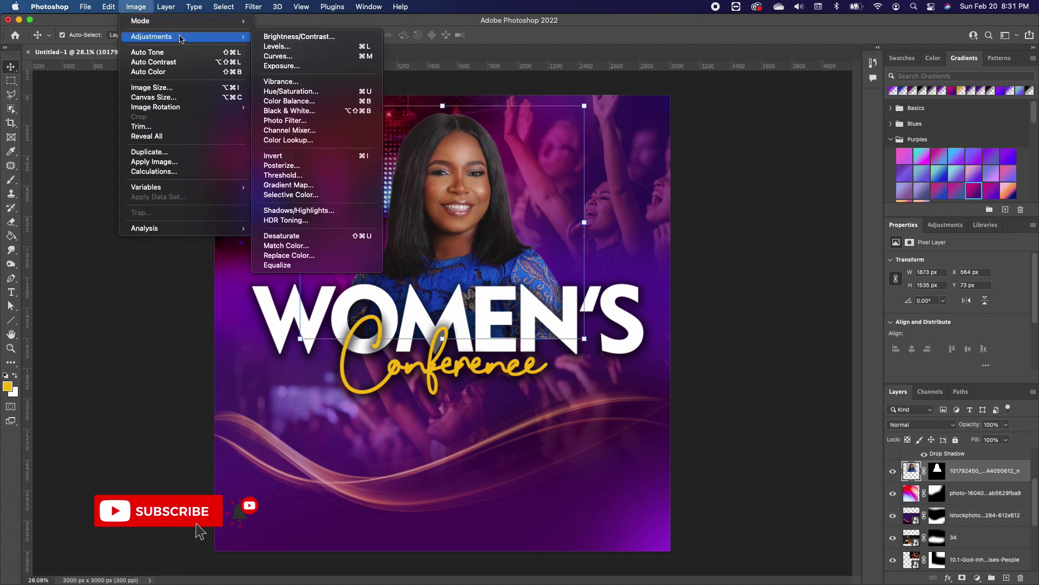
pyautogui.click(322, 37)
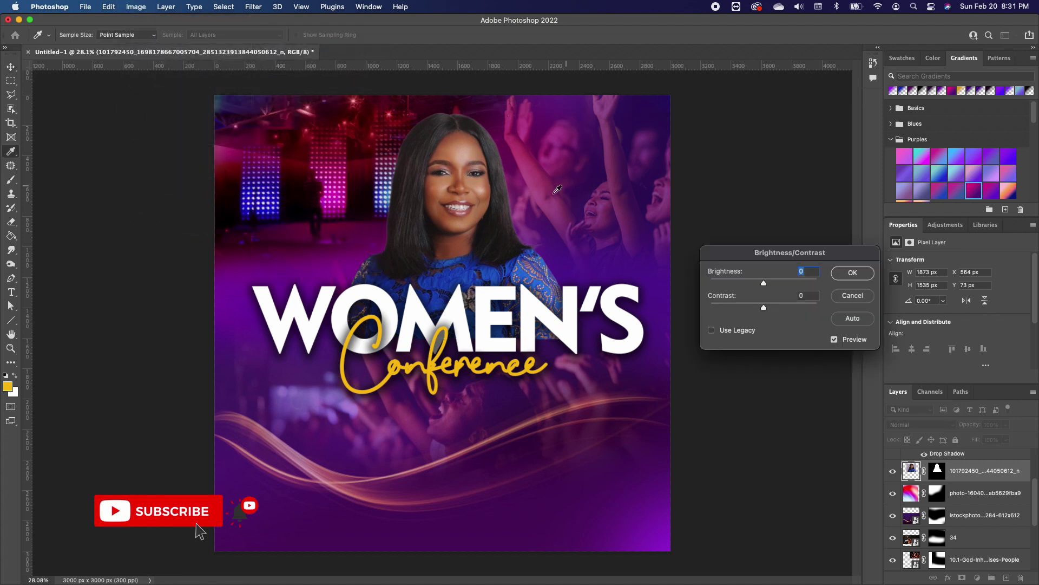
pyautogui.moveTo(765, 309); pyautogui.dragTo(800, 306)
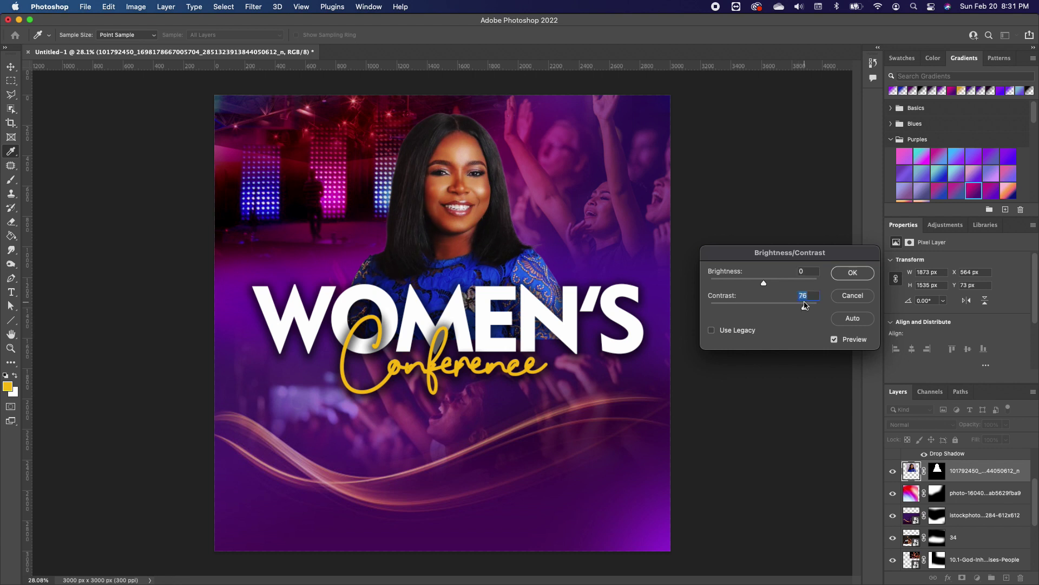
pyautogui.moveTo(764, 286); pyautogui.dragTo(767, 284)
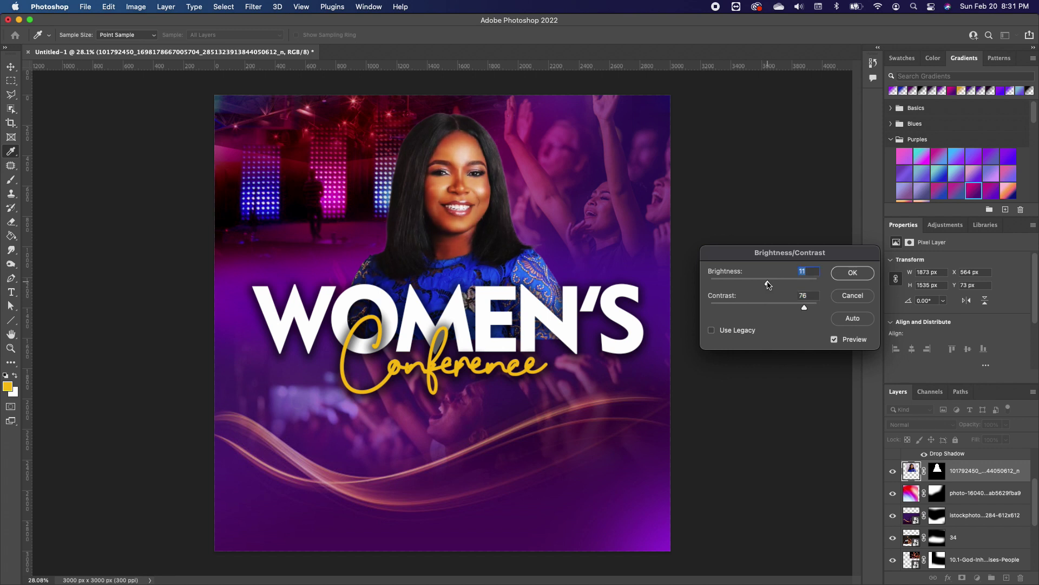
pyautogui.click(849, 274)
pyautogui.press('v')
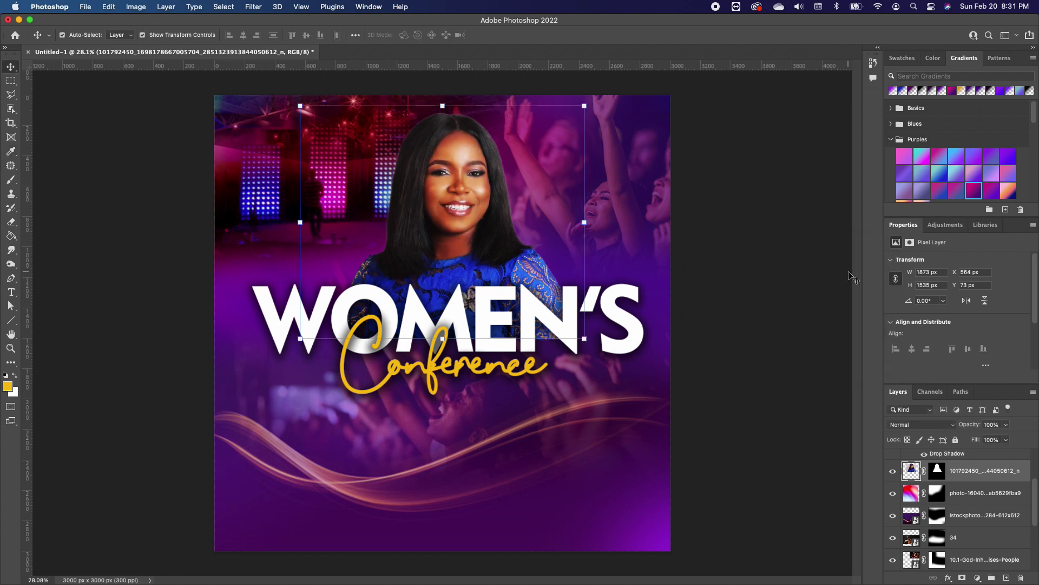
# Paint black on the portrait's layer mask to hide the dress's lower edge behind the WOMEN'S text.
pyautogui.click(10, 180)
pyautogui.click(4, 374)
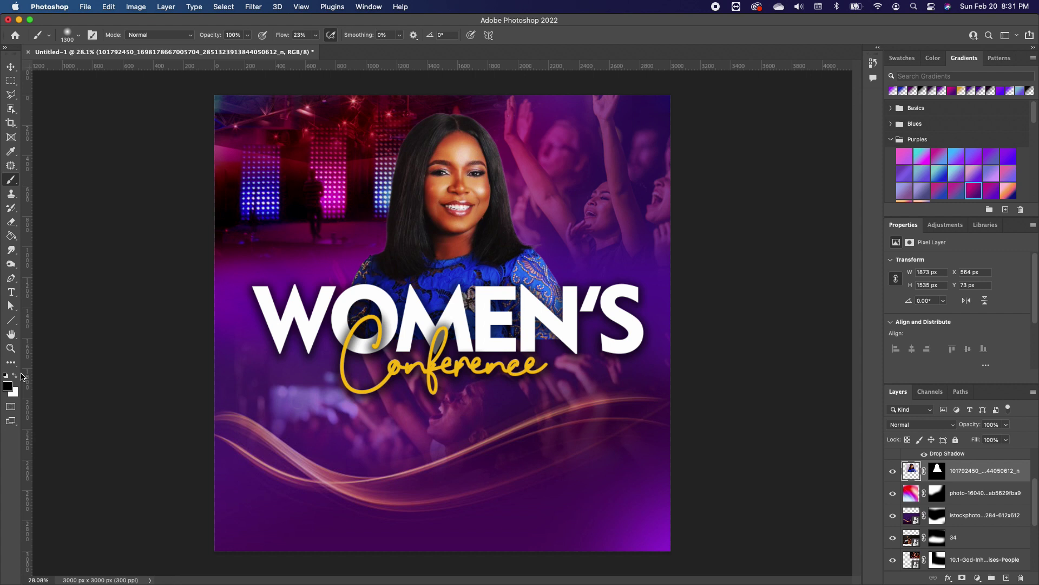
pyautogui.click(937, 471)
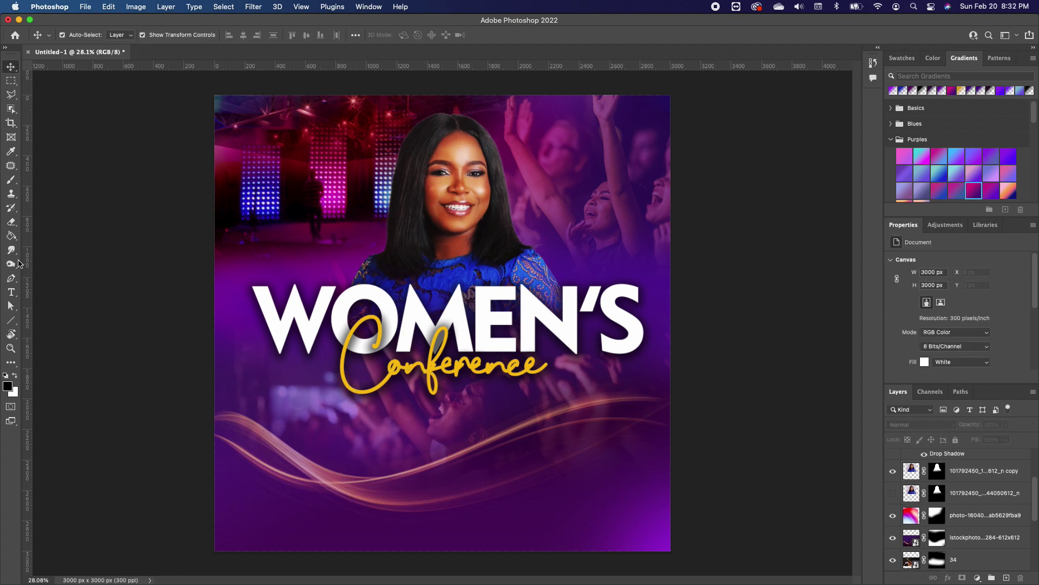
# Add a text line reading HOPE BAPTIST CHURCH OF GOD in the area below the title.
pyautogui.click(11, 294)
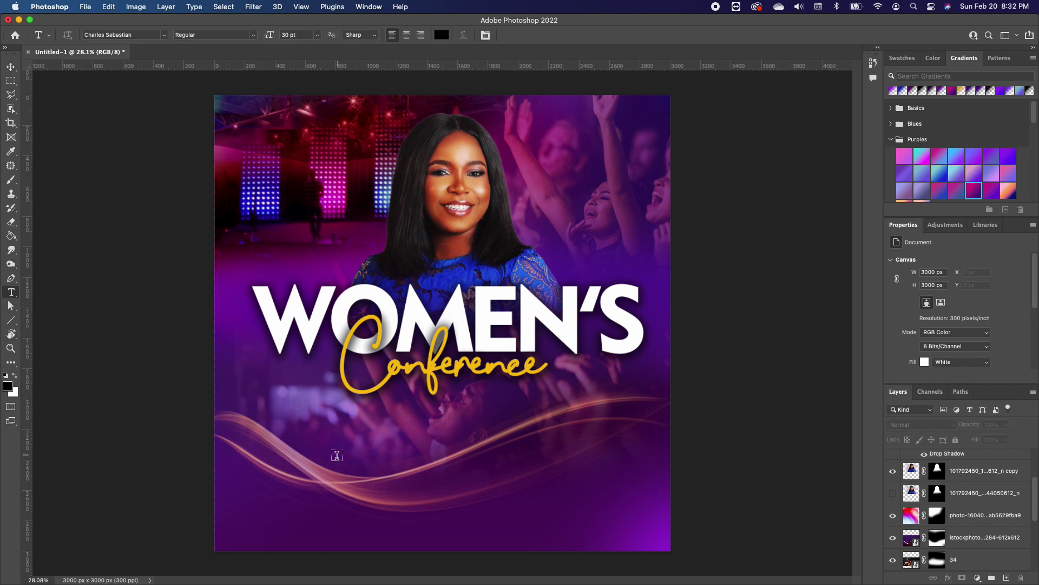
pyautogui.click(363, 456)
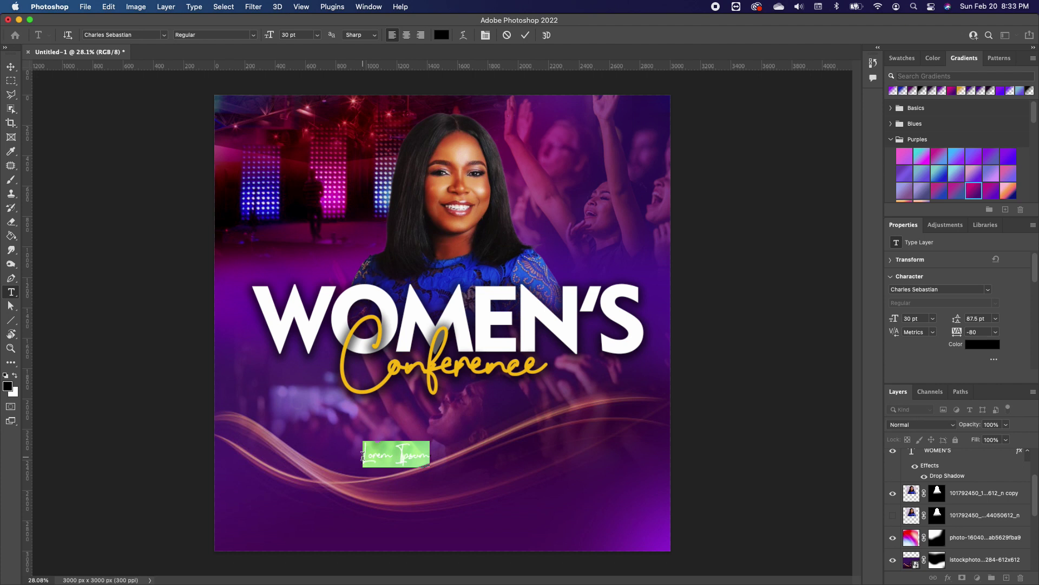
pyautogui.press('BackSpace')
pyautogui.press('super+v')
# Format the church name in Century Gothic Pro Bold and color it the Conference text's gold, #f8bf0d.
pyautogui.moveTo(363, 456); pyautogui.dragTo(786, 460)
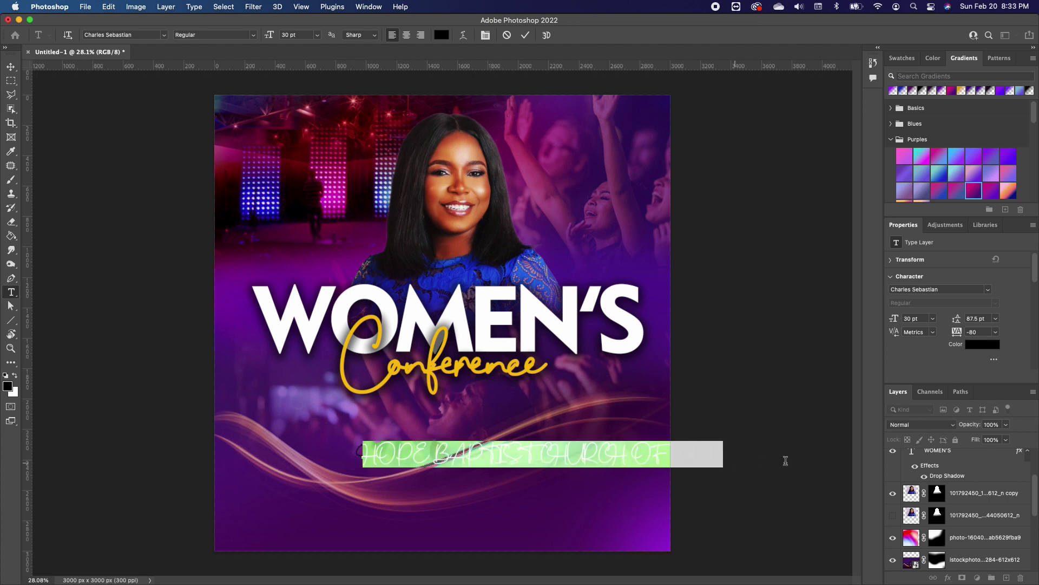
pyautogui.click(164, 36)
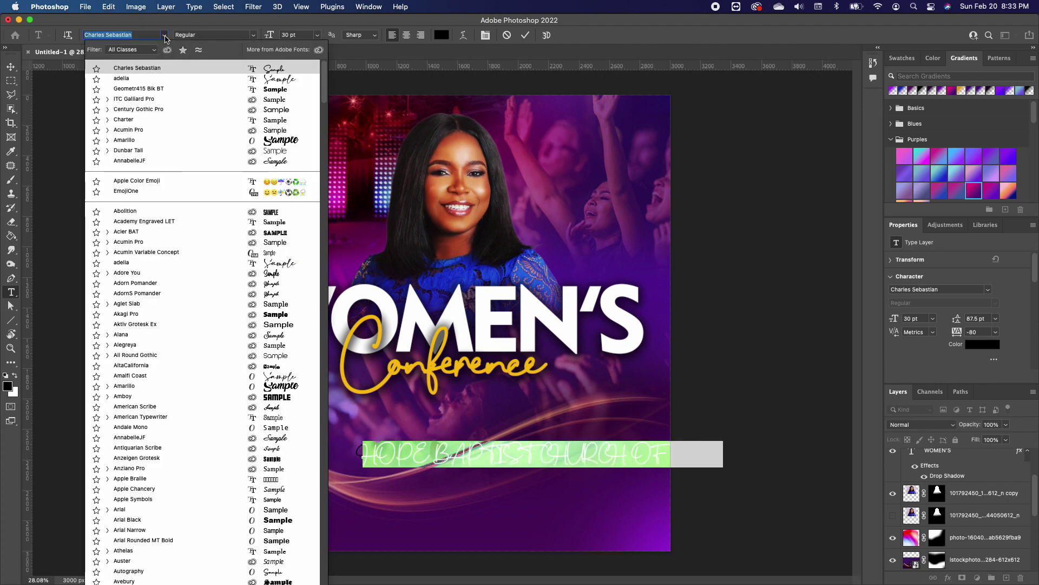
pyautogui.click(278, 110)
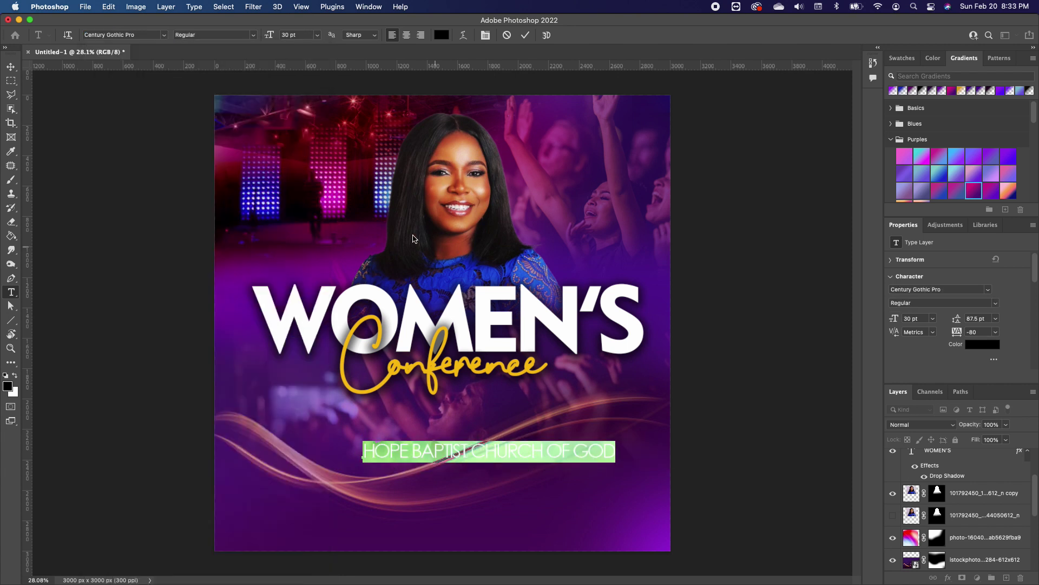
pyautogui.click(254, 35)
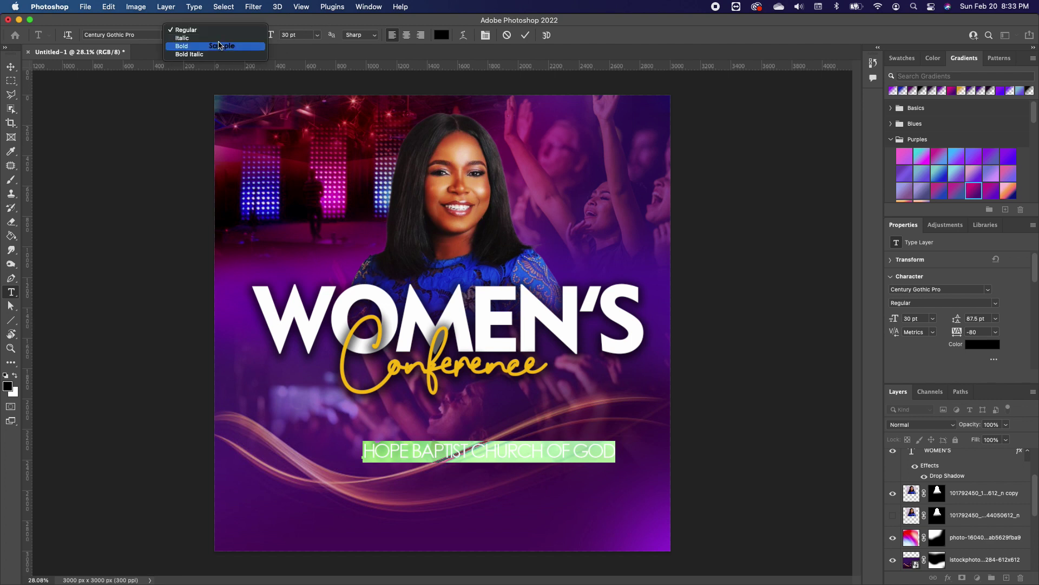
pyautogui.click(195, 47)
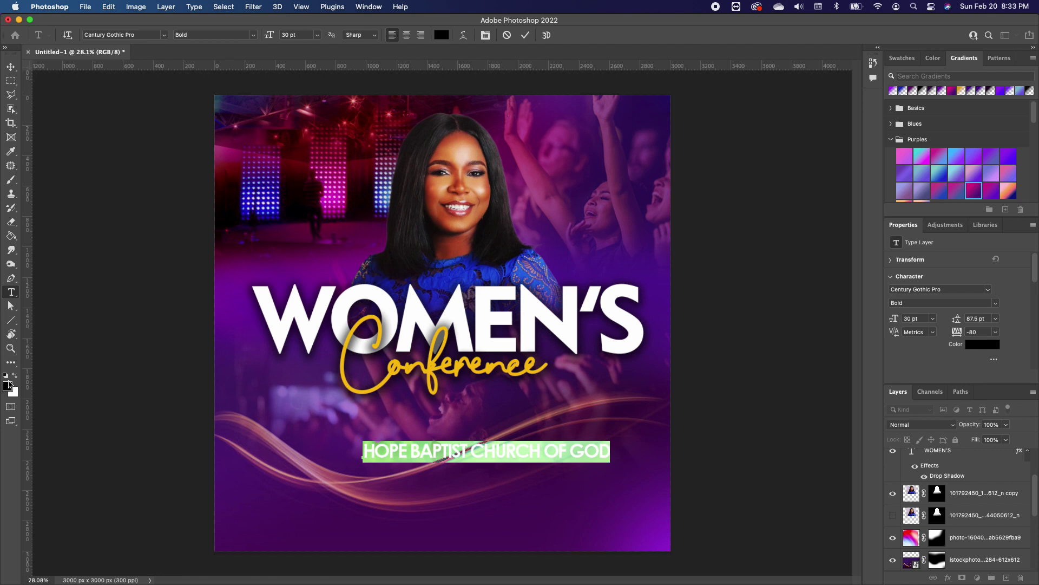
pyautogui.click(9, 387)
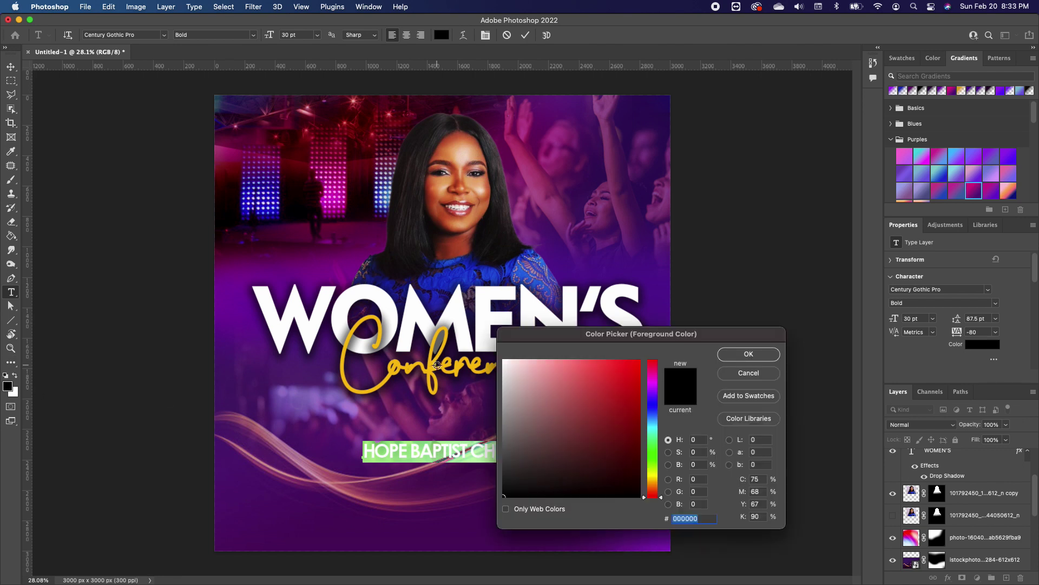
pyautogui.click(390, 375)
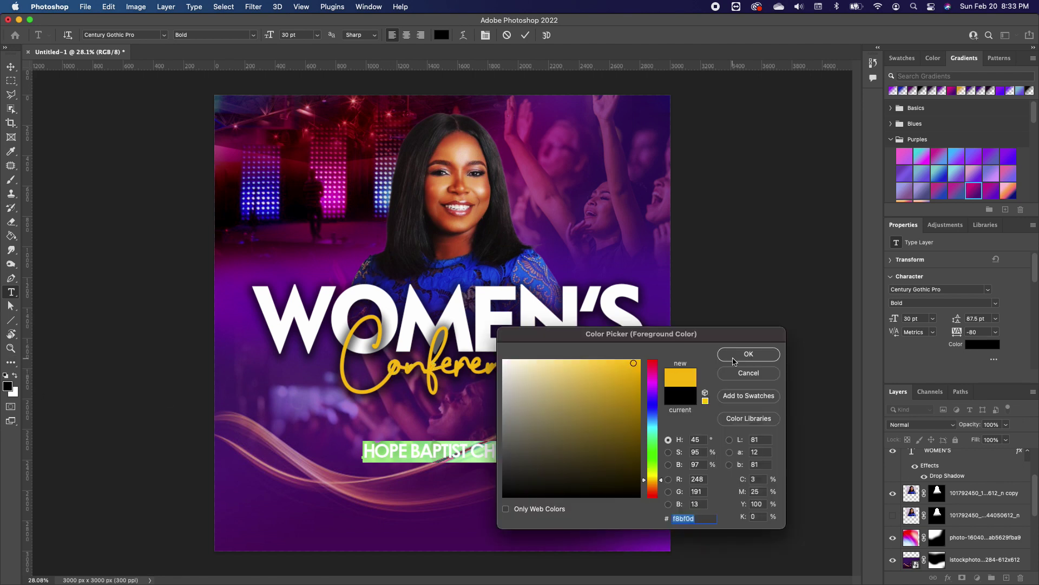
pyautogui.click(749, 354)
# Scale the church name to about 18.4 pt and place it just above the start of the WOMEN'S text.
pyautogui.click(11, 66)
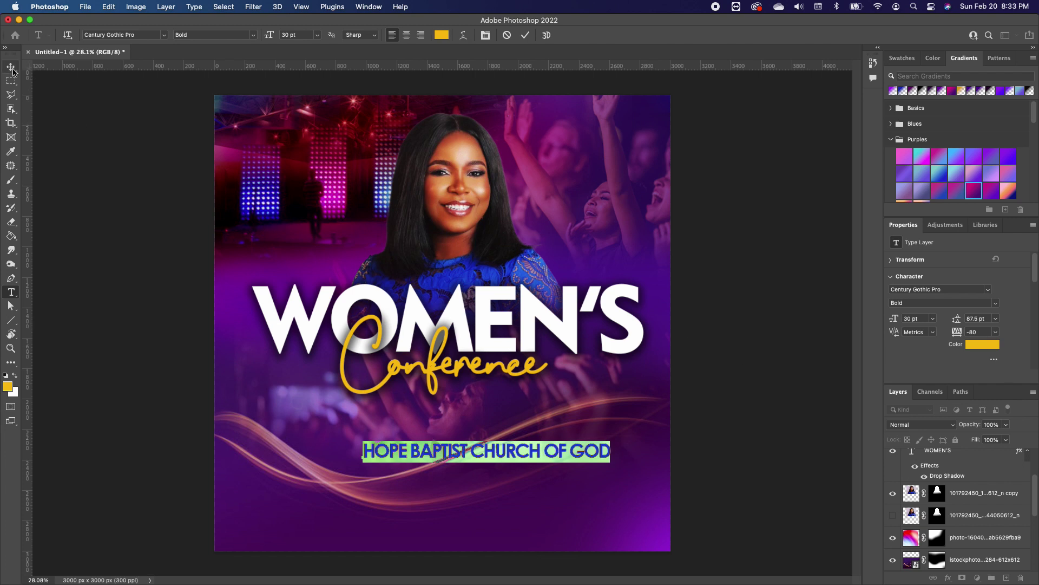
pyautogui.moveTo(611, 450); pyautogui.dragTo(500, 456)
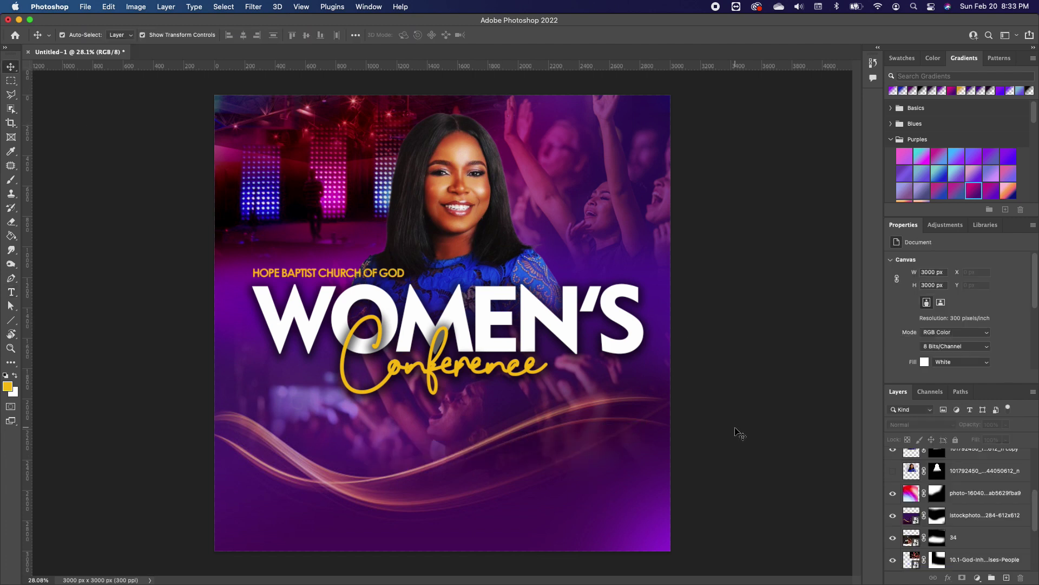
pyautogui.click(371, 276)
pyautogui.press('Down')
pyautogui.press('Down')
pyautogui.press('Down')
pyautogui.press('Down')
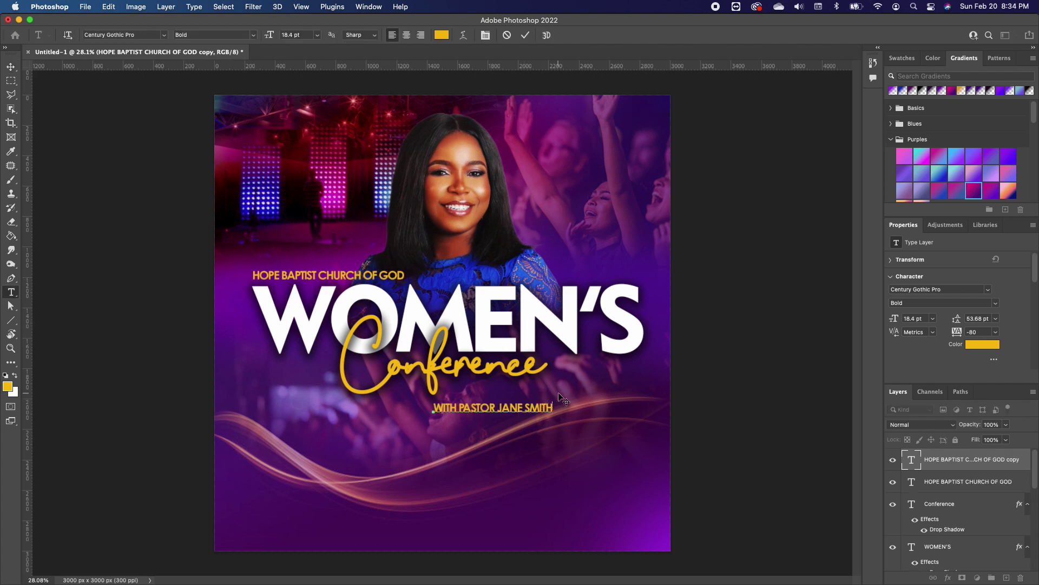
# Color the word WITH white in the pastor's line and place the line under Conference at 15.68 pt with tracking 20.
pyautogui.moveTo(459, 407); pyautogui.dragTo(428, 405)
pyautogui.click(16, 375)
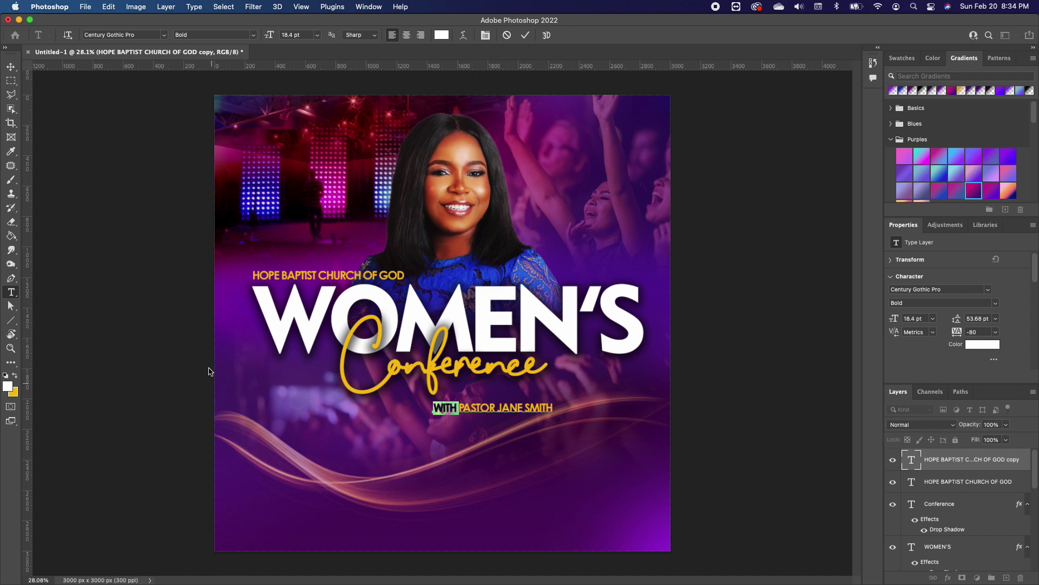
pyautogui.click(11, 66)
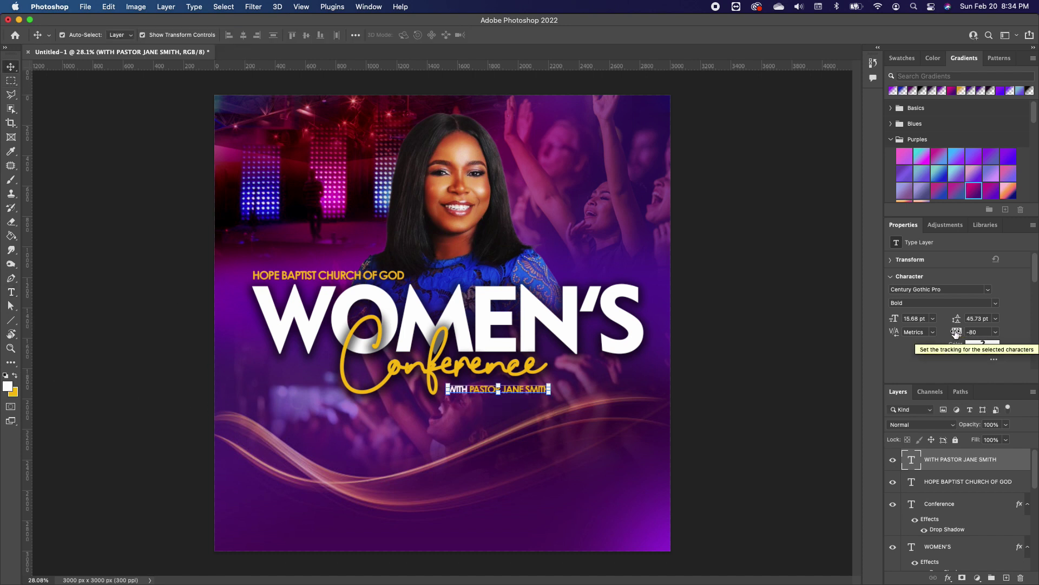
pyautogui.moveTo(959, 336); pyautogui.dragTo(959, 337)
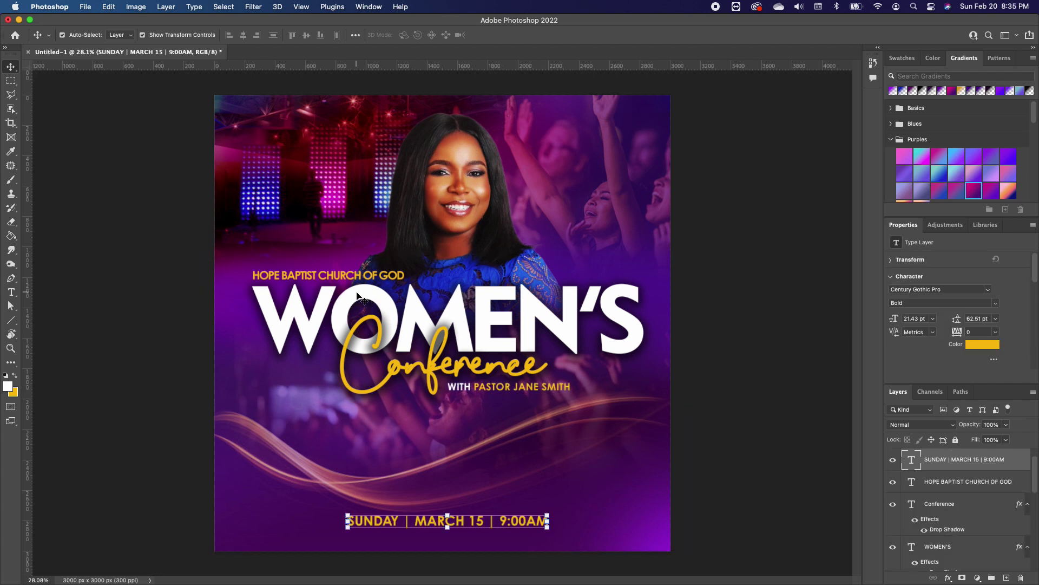
# Duplicate the church name as a white venue address in Century Gothic Pro Regular with tracking 180, placed under the date line.
pyautogui.click(353, 276)
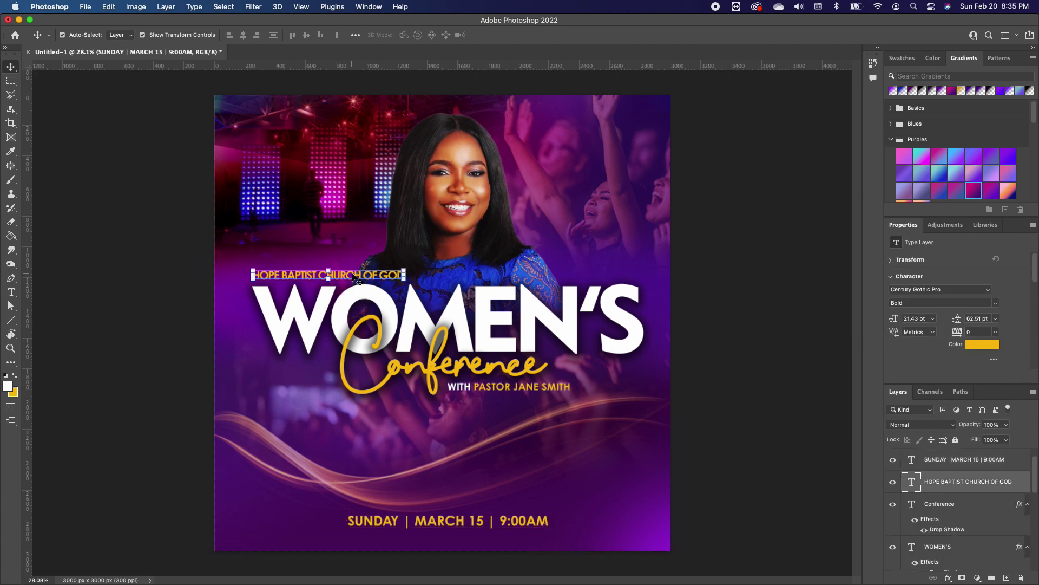
pyautogui.moveTo(353, 276); pyautogui.dragTo(439, 495)
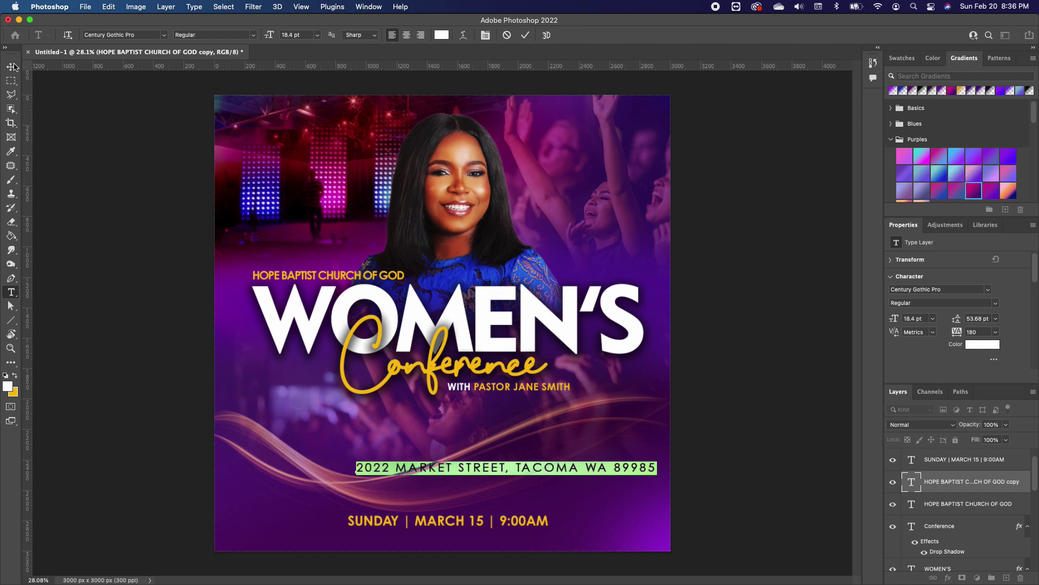
pyautogui.click(12, 66)
pyautogui.moveTo(570, 470); pyautogui.dragTo(505, 538)
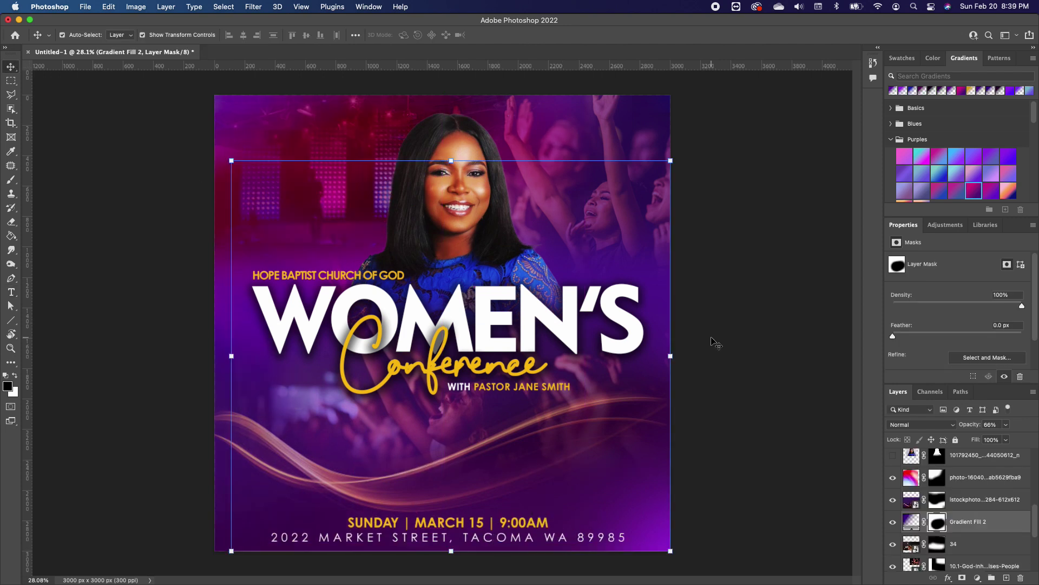
# Stamp all visible layers into a new merged layer above the pastor's line.
pyautogui.click(718, 338)
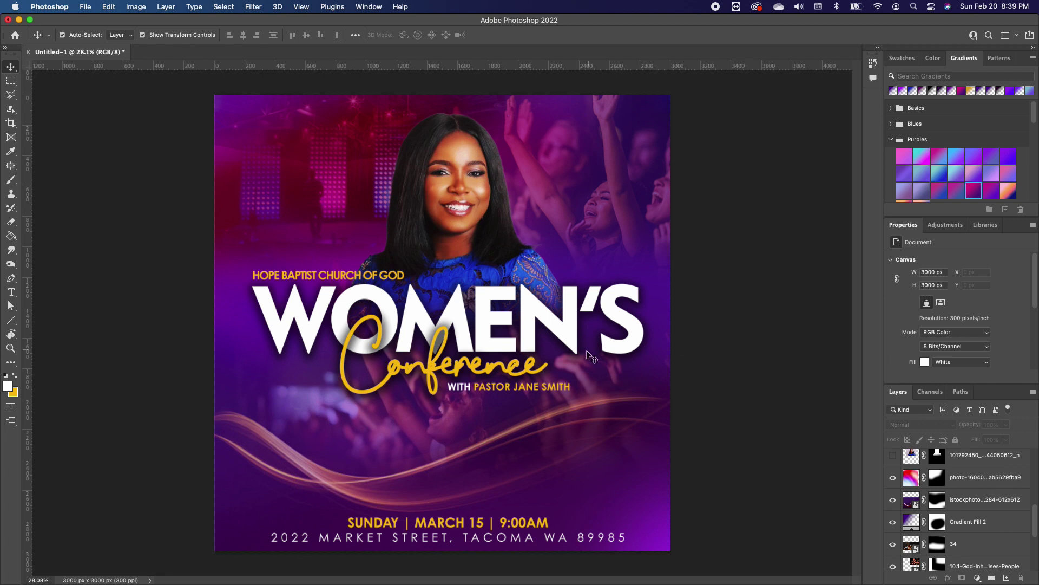
pyautogui.moveTo(994, 477); pyautogui.dragTo(991, 468)
pyautogui.click(998, 460)
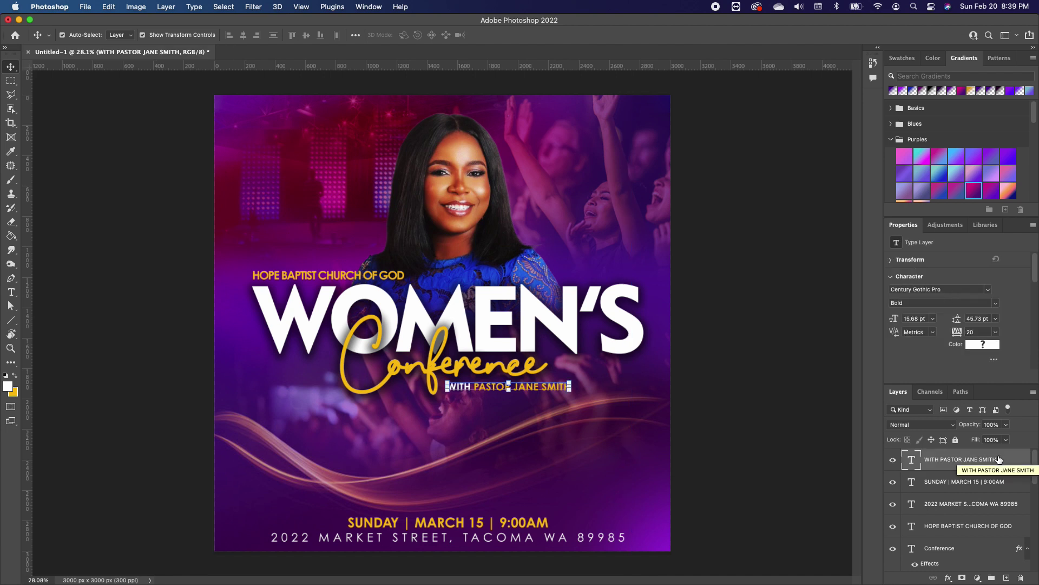
pyautogui.press('super+alt+shift+e')
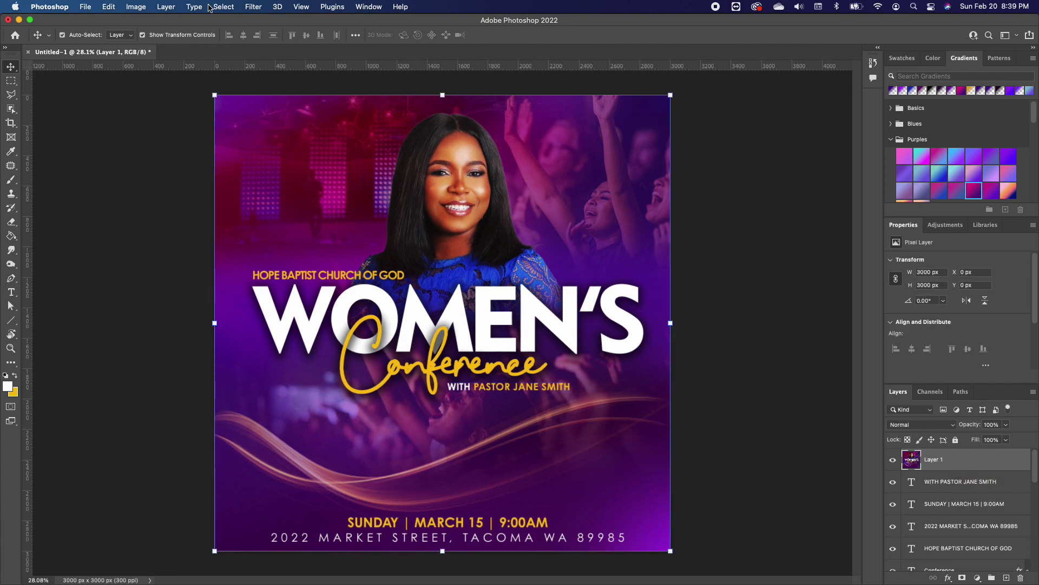
# Apply the Camera Raw filter to the merged layer with contrast +41 and a slightly warmer temperature, and compare before and after.
pyautogui.click(253, 7)
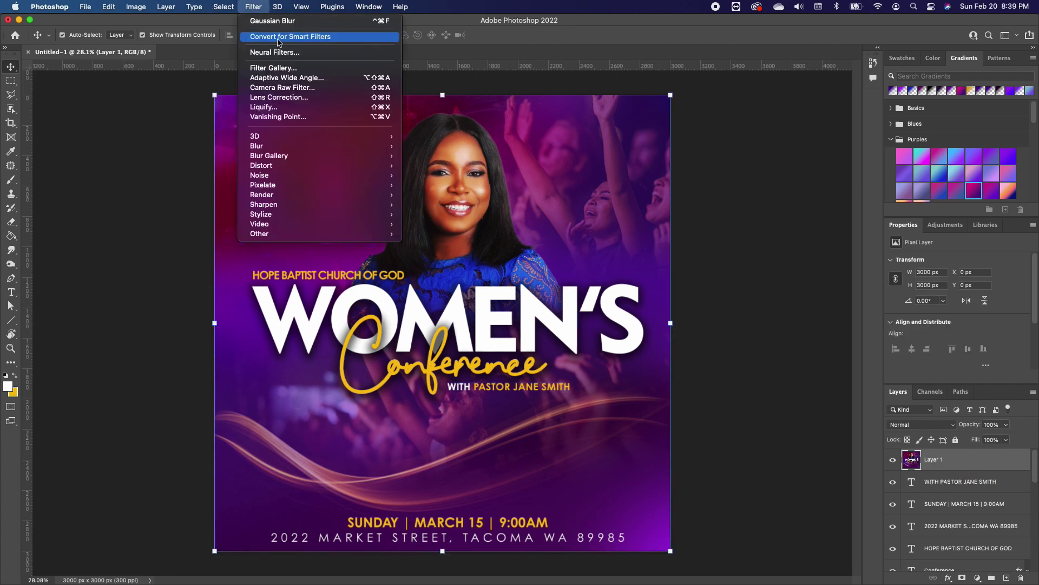
pyautogui.click(303, 87)
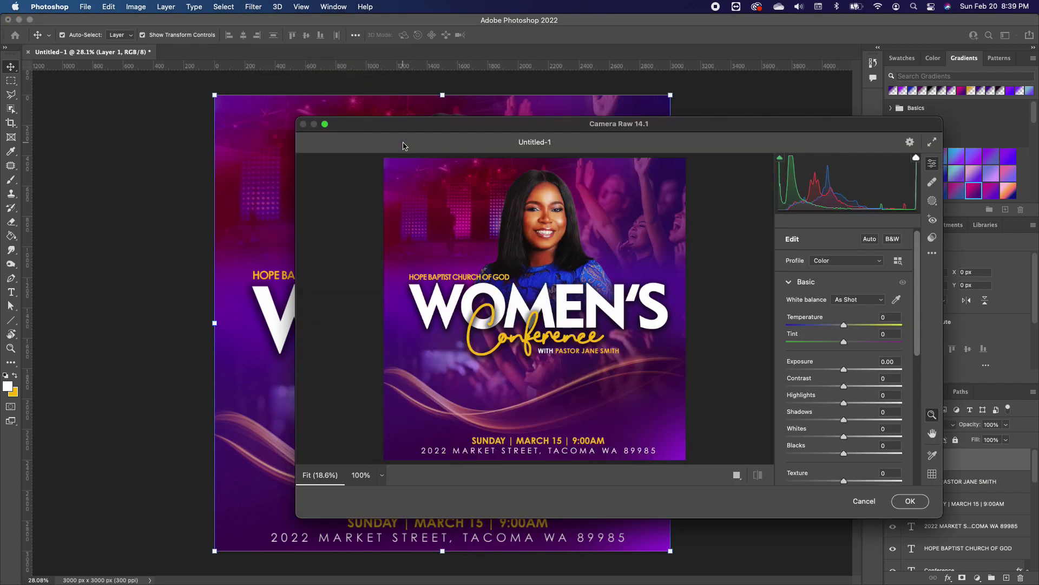
pyautogui.moveTo(403, 145); pyautogui.dragTo(319, 110)
pyautogui.moveTo(760, 351); pyautogui.dragTo(785, 351)
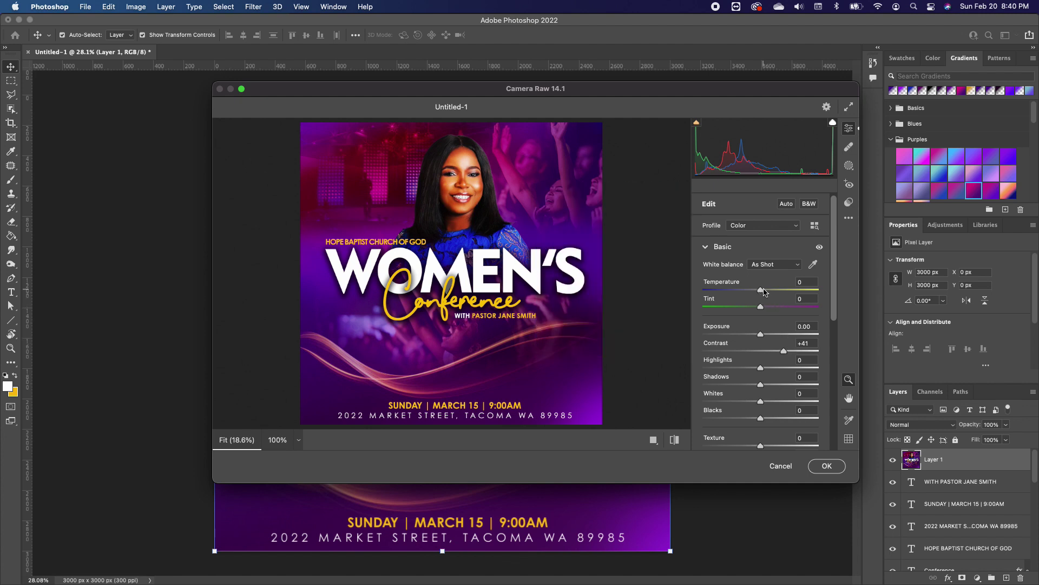
pyautogui.moveTo(761, 292)
pyautogui.mouseDown()
pyautogui.moveTo(750, 293)
pyautogui.moveTo(763, 292)
pyautogui.mouseUp()
pyautogui.click(826, 465)
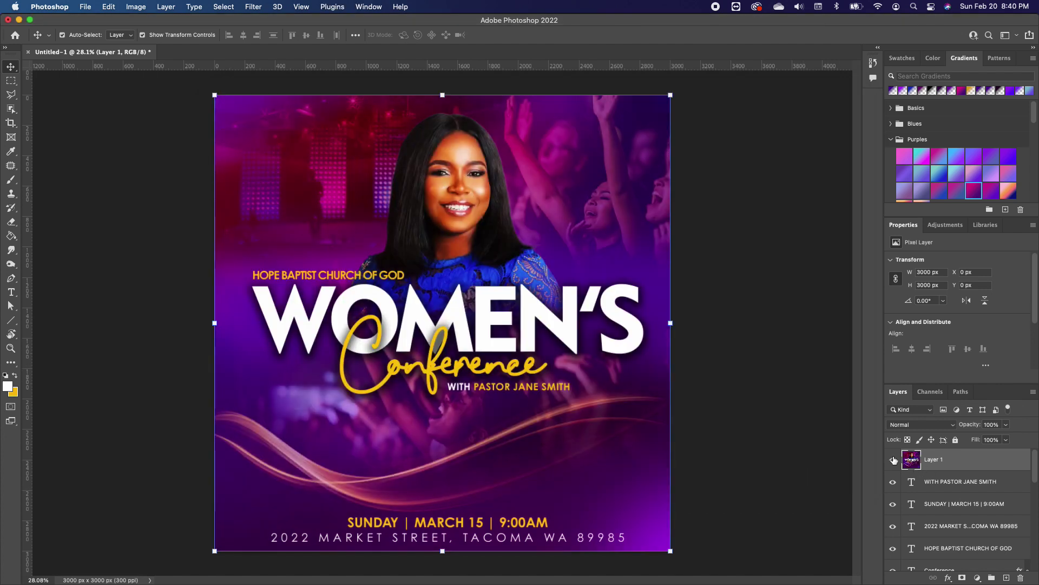
pyautogui.click(894, 459)
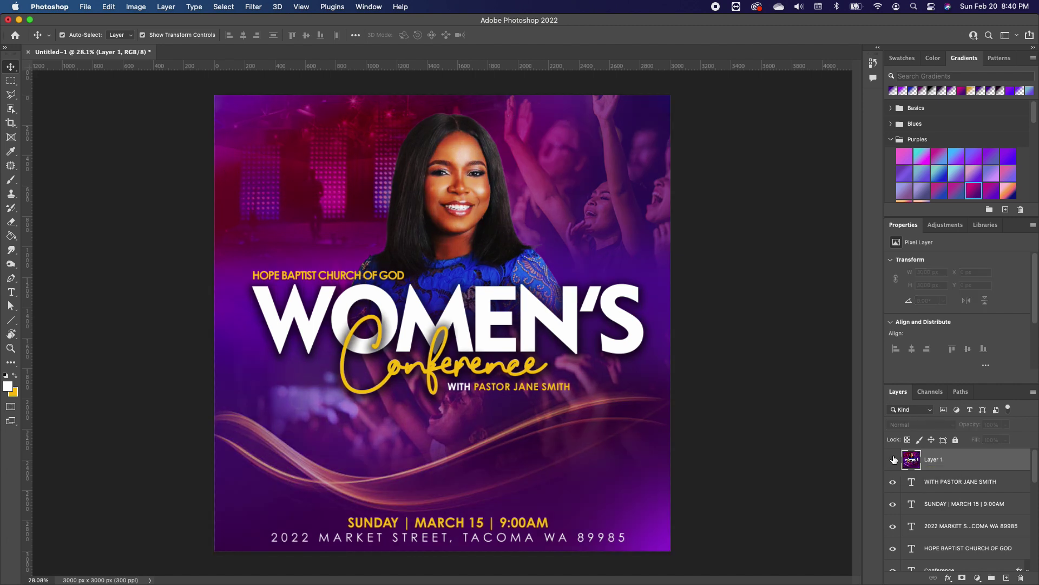
pyautogui.click(894, 460)
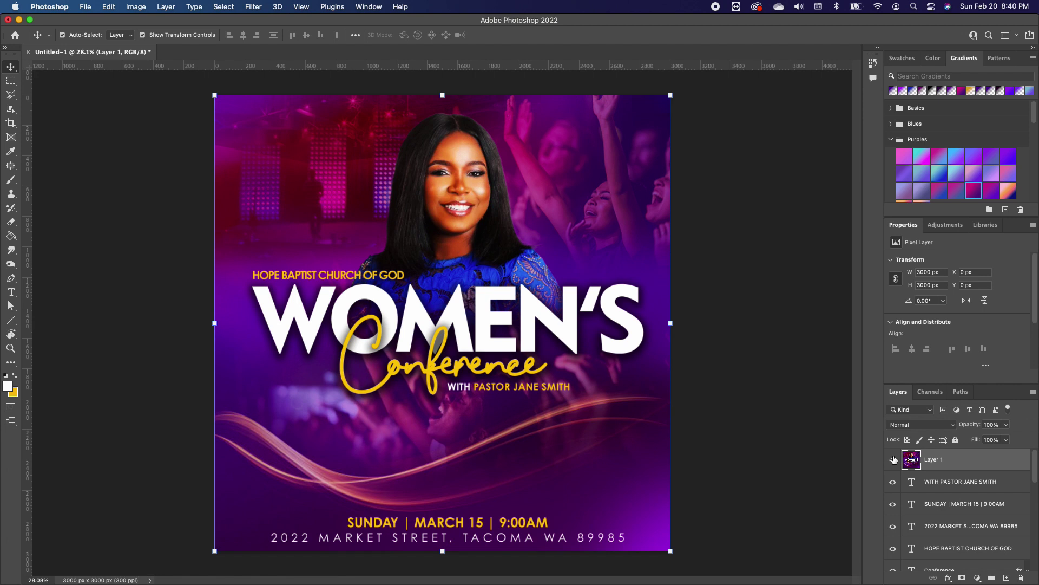